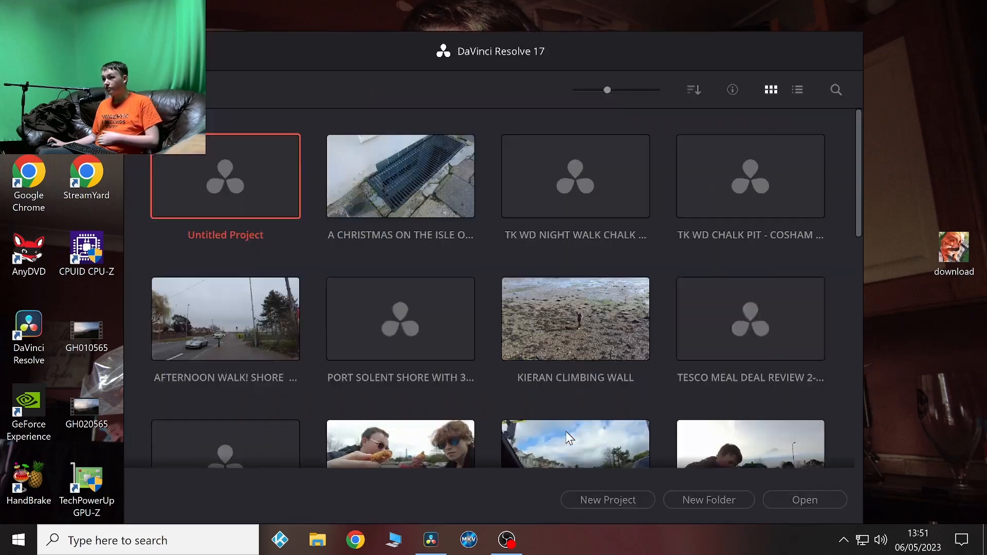
Step: Open the Untitled Project, view its empty Edit page and return to the Cut page
{"action": "double_click", "coordinate": [206, 189]}
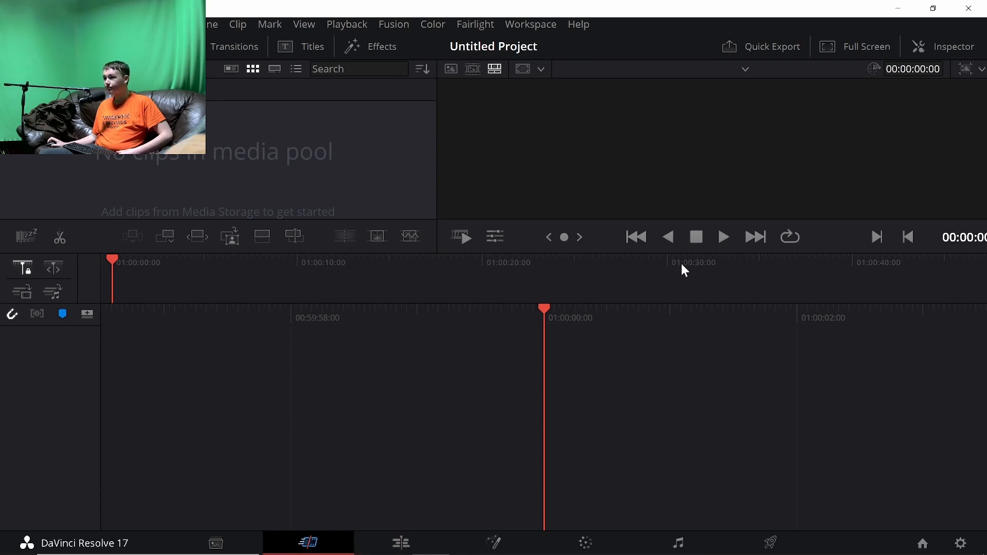
{"action": "left_click", "coordinate": [401, 542]}
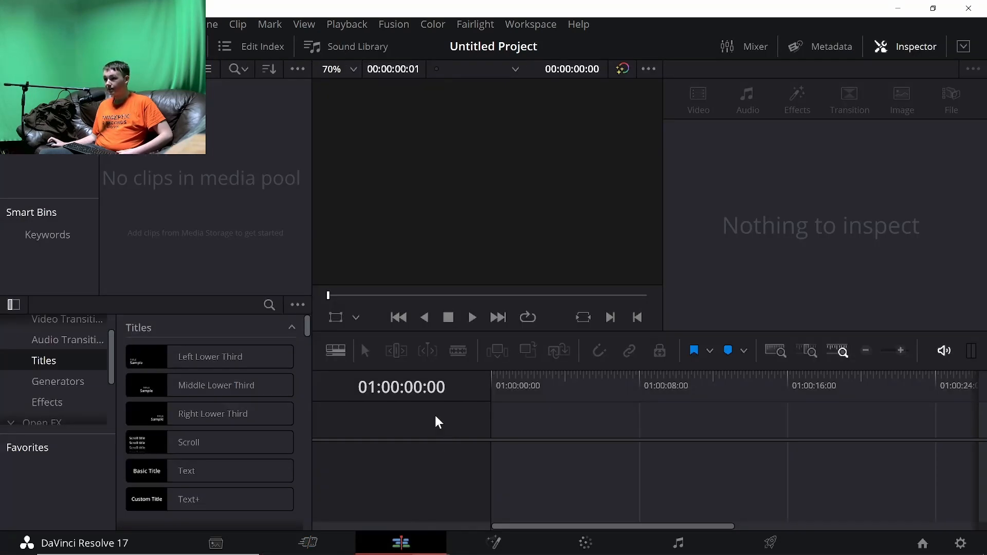
{"action": "left_click", "coordinate": [303, 545]}
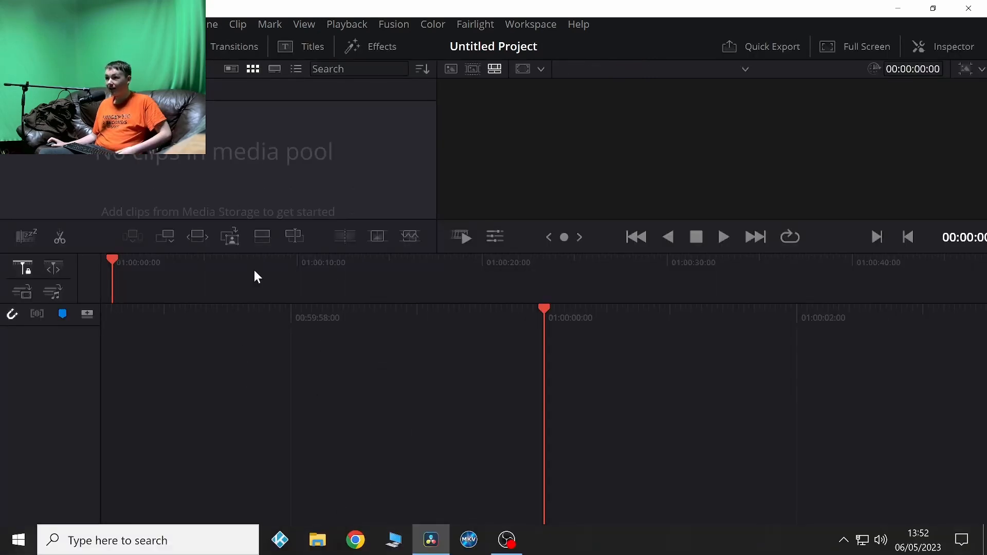
Step: Import the photos DJI_0678 to DJI_0682 from the FISHING TRIP MARCH 2023 folder in Pictures into the media pool
{"action": "left_click", "coordinate": [309, 549]}
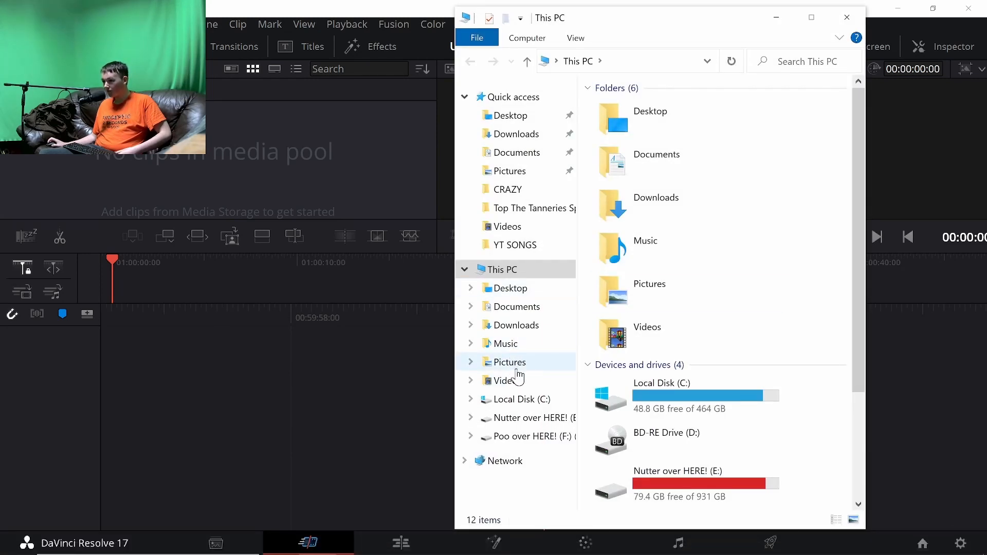
{"action": "left_click", "coordinate": [513, 362]}
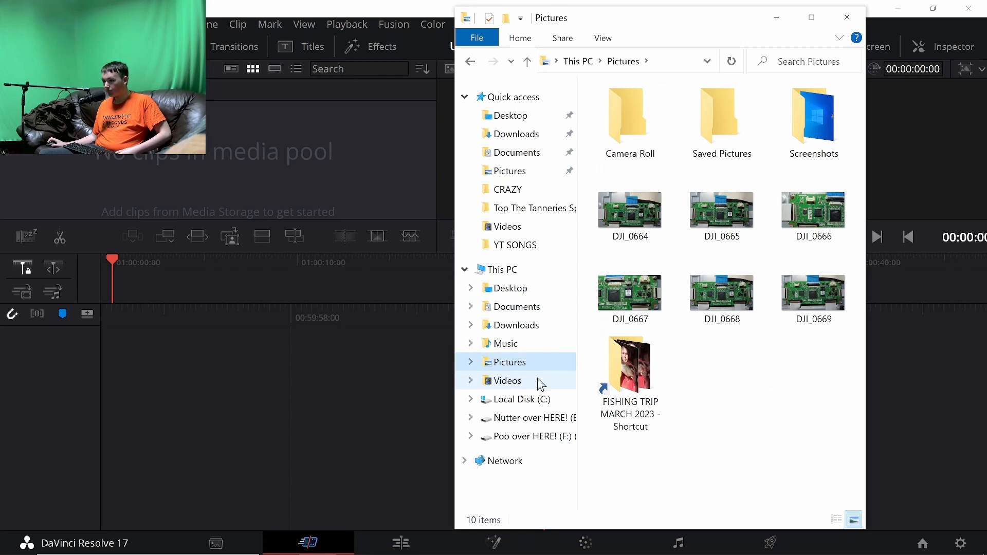
{"action": "double_click", "coordinate": [635, 385]}
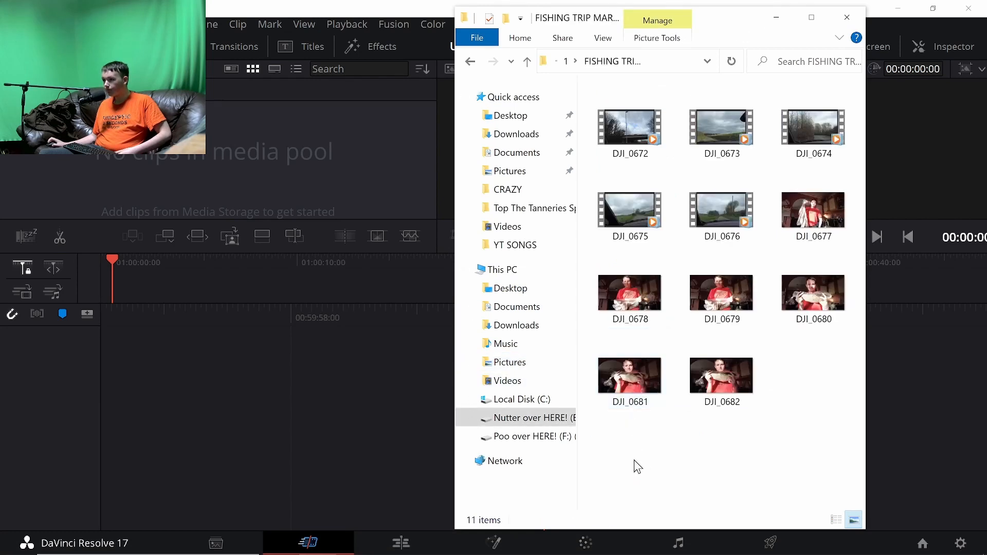
{"action": "left_click_drag", "start_coordinate": [637, 467], "coordinate": [858, 274]}
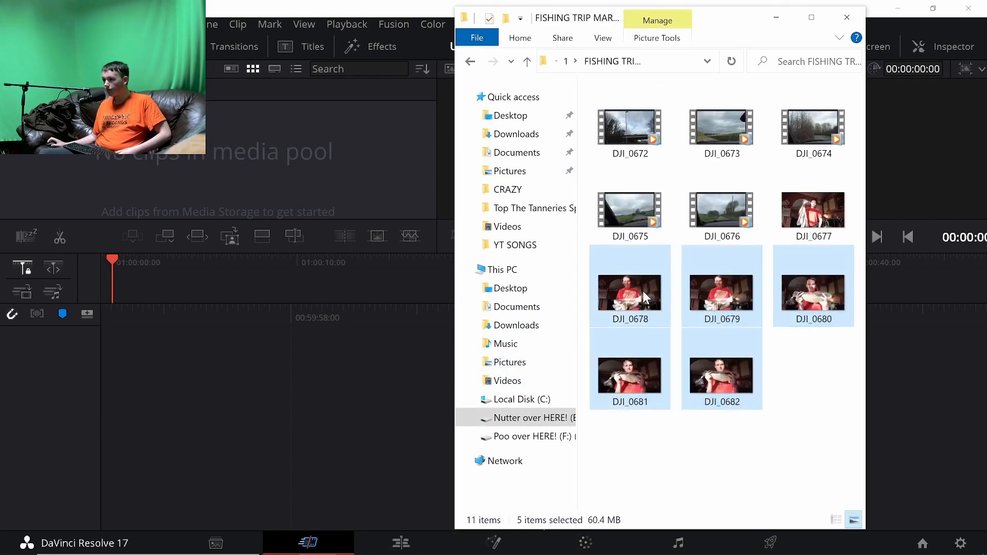
{"action": "left_click_drag", "start_coordinate": [645, 299], "coordinate": [326, 161]}
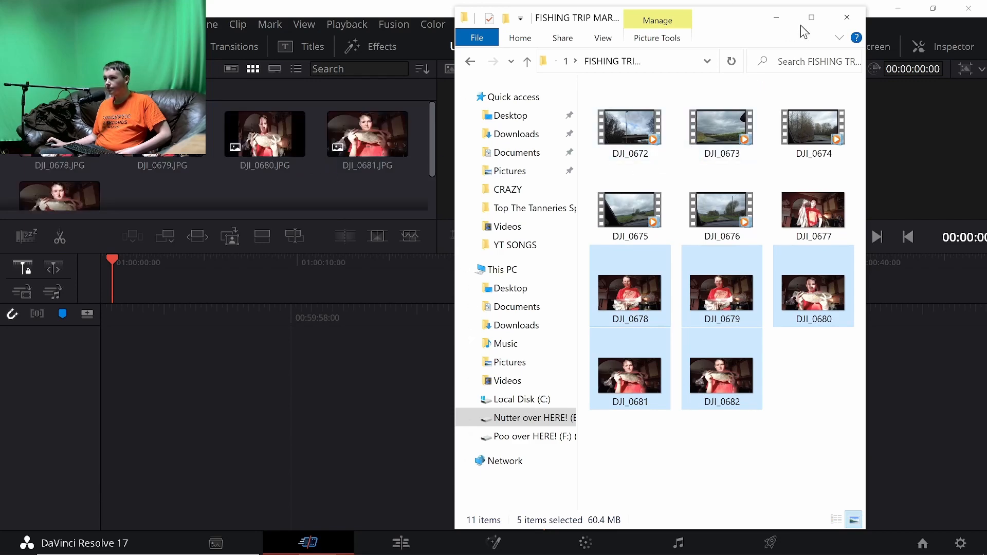
{"action": "left_click", "coordinate": [776, 17]}
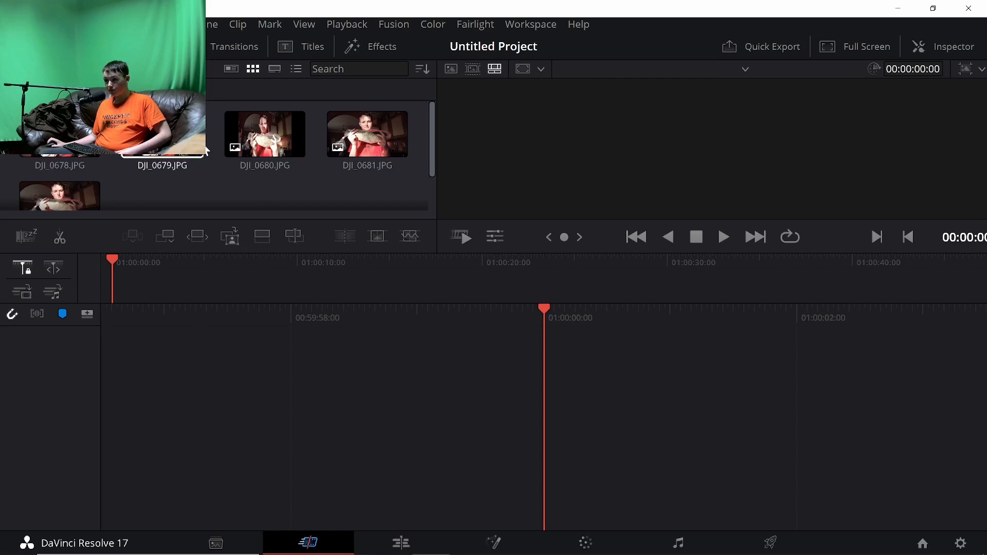
Step: Place the DJI_0678.JPG photo on the empty timeline as its first clip
{"action": "scroll", "coordinate": [285, 146], "scroll_direction": "down", "scroll_amount": 2}
{"action": "scroll", "coordinate": [235, 153], "scroll_direction": "up", "scroll_amount": 1}
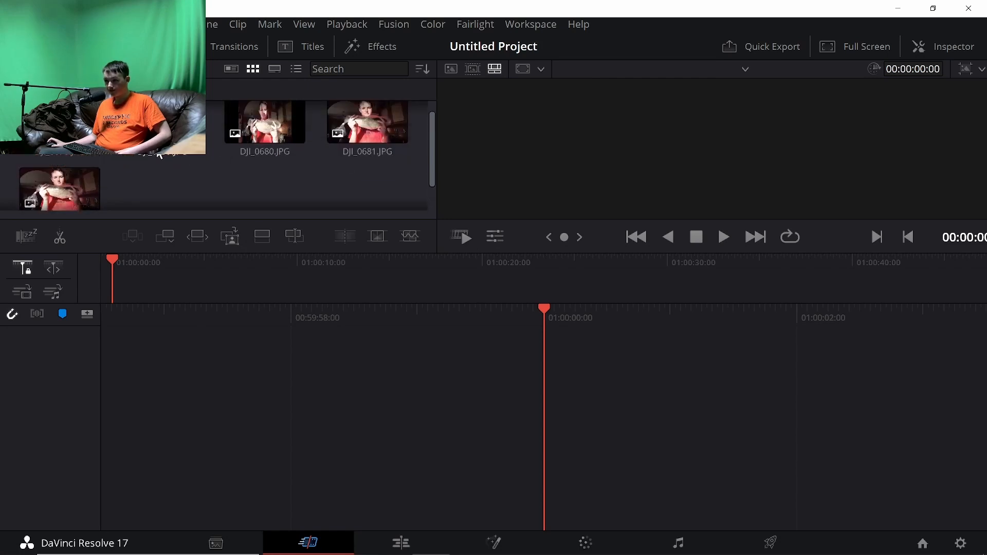
{"action": "left_click_drag", "start_coordinate": [162, 128], "coordinate": [146, 295]}
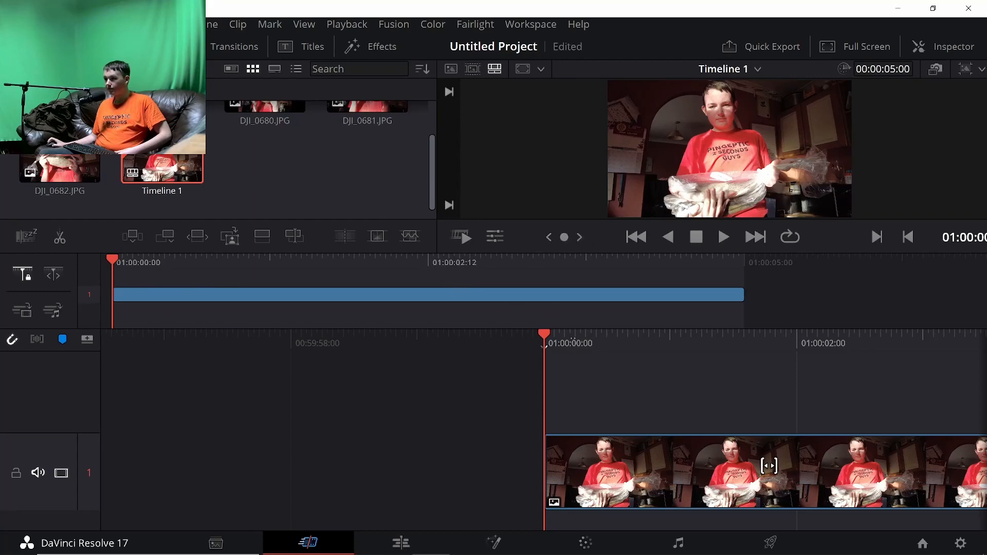
Step: Scrub through the photo clip on the Cut and Edit pages, stopping the playhead at the clip's end, 01:00:05:00
{"action": "left_click_drag", "start_coordinate": [768, 465], "coordinate": [342, 465]}
{"action": "left_click_drag", "start_coordinate": [2, 310], "coordinate": [600, 330]}
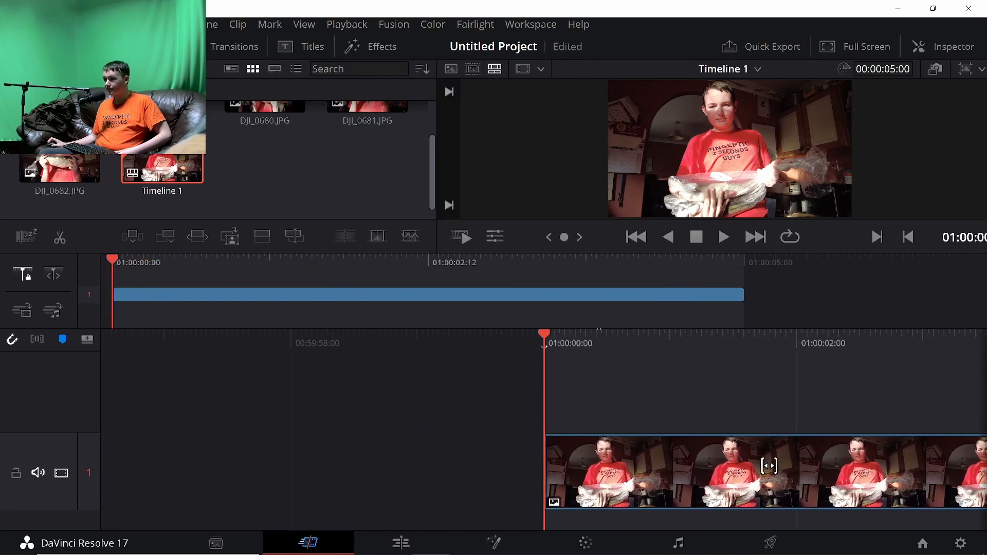
{"action": "left_click", "coordinate": [400, 542]}
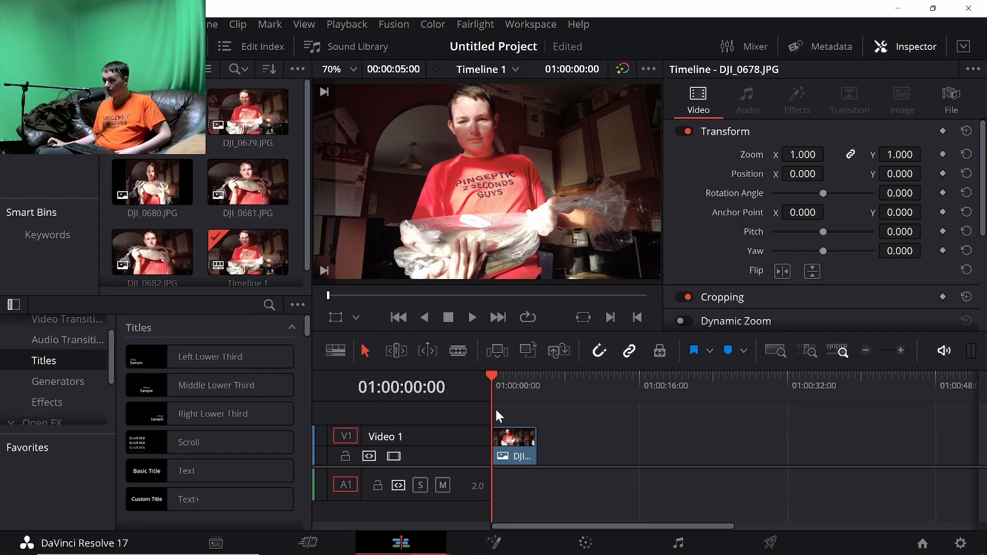
{"action": "left_click", "coordinate": [520, 384]}
{"action": "left_click", "coordinate": [554, 381]}
{"action": "left_click", "coordinate": [517, 384]}
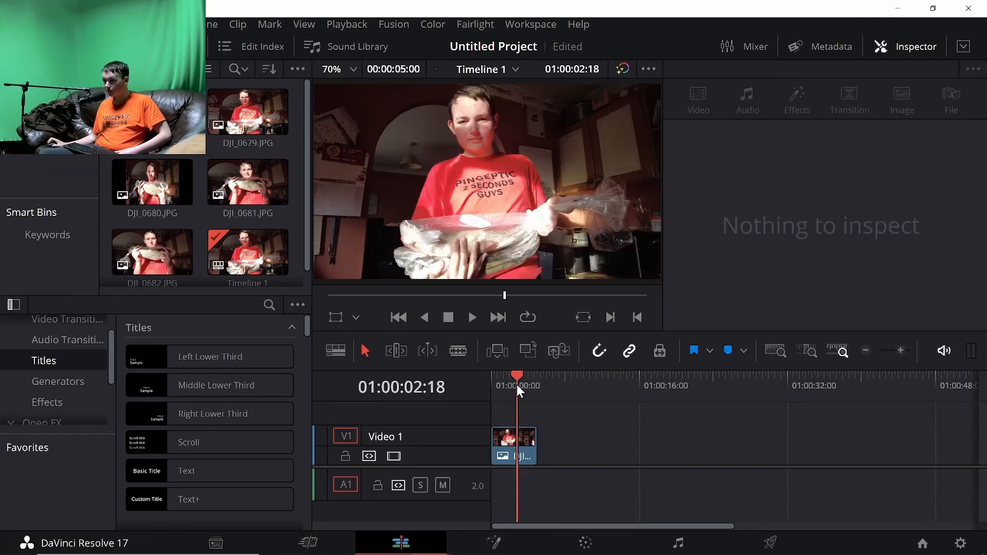
{"action": "left_click", "coordinate": [530, 393]}
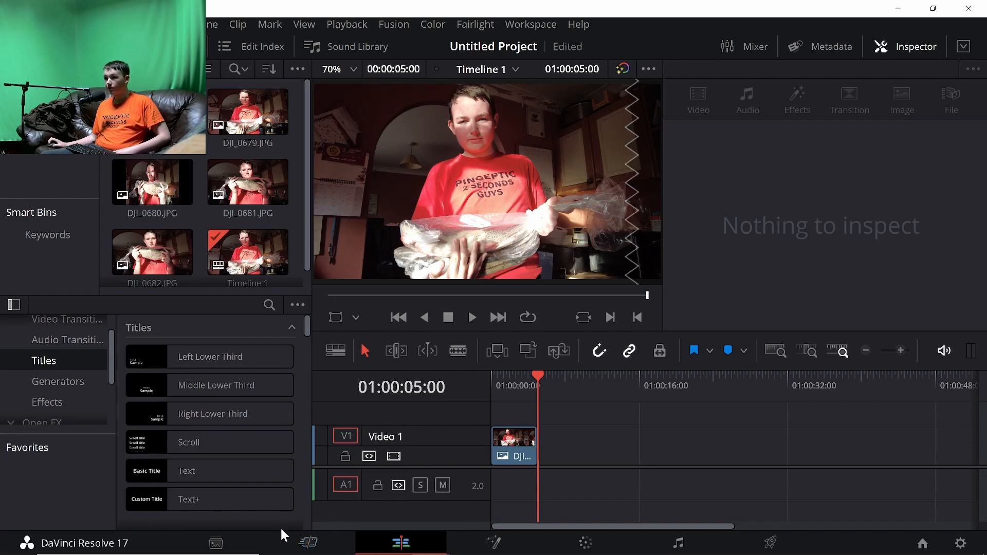
Step: Append photos DJI_0678 to DJI_0681 after the first clip from the Cut page, and view the timeline from its start on the Edit page
{"action": "left_click", "coordinate": [301, 541]}
{"action": "scroll", "coordinate": [106, 197], "scroll_direction": "up", "scroll_amount": 2}
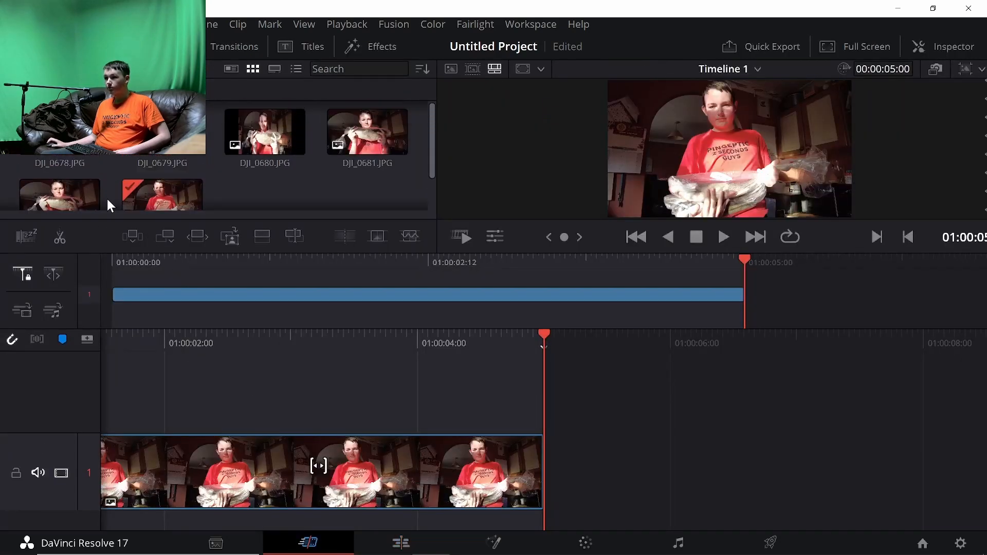
{"action": "left_click_drag", "start_coordinate": [117, 156], "coordinate": [406, 155]}
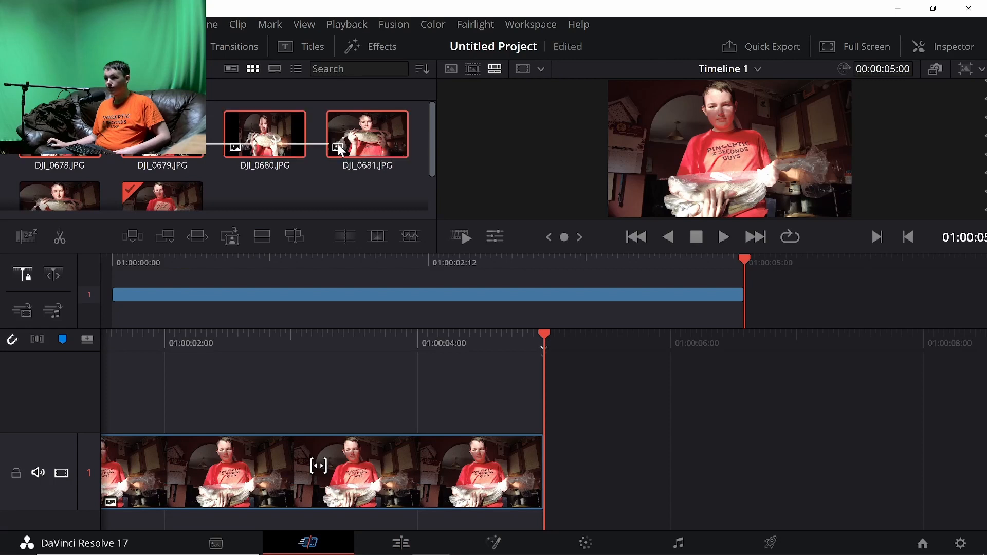
{"action": "left_click_drag", "start_coordinate": [54, 157], "coordinate": [775, 291]}
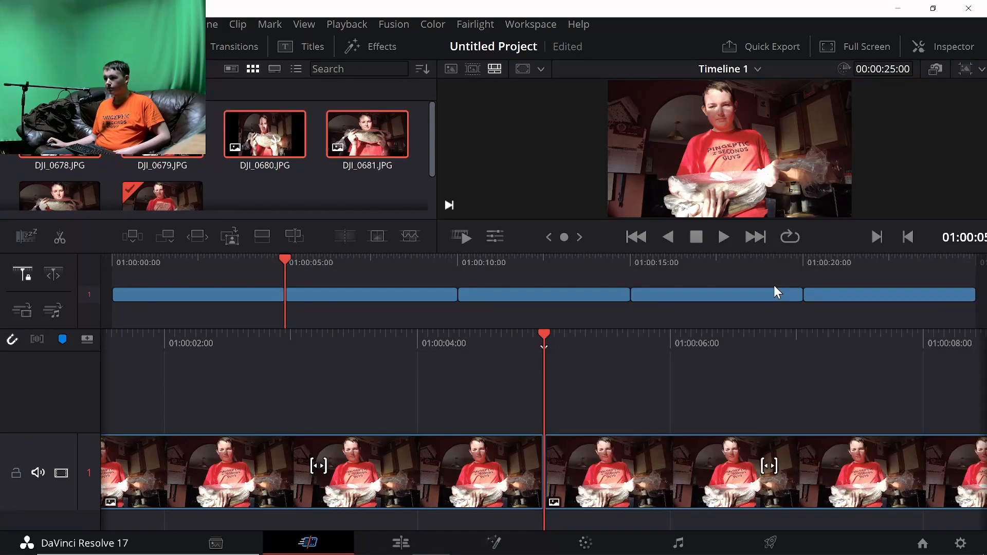
{"action": "left_click_drag", "start_coordinate": [131, 265], "coordinate": [105, 291]}
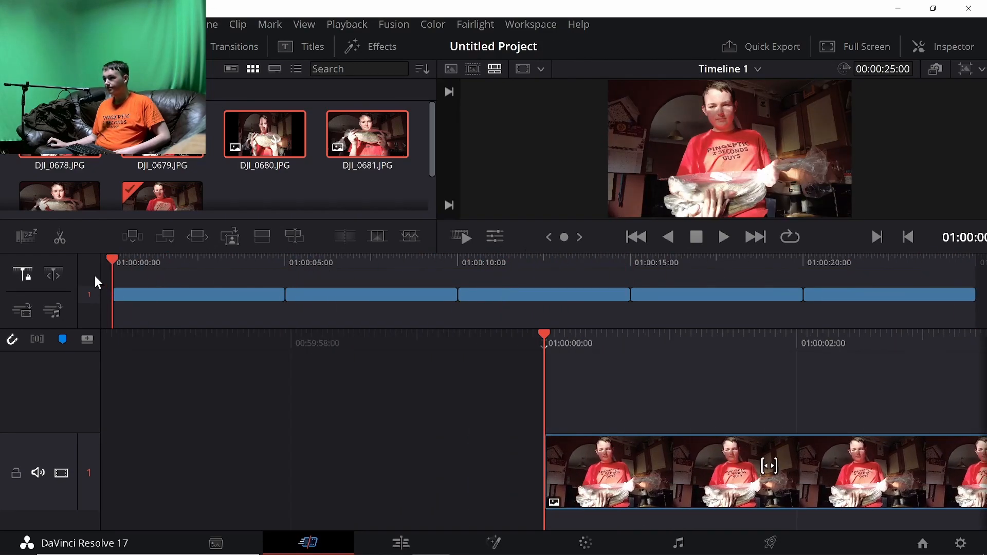
{"action": "left_click", "coordinate": [411, 548]}
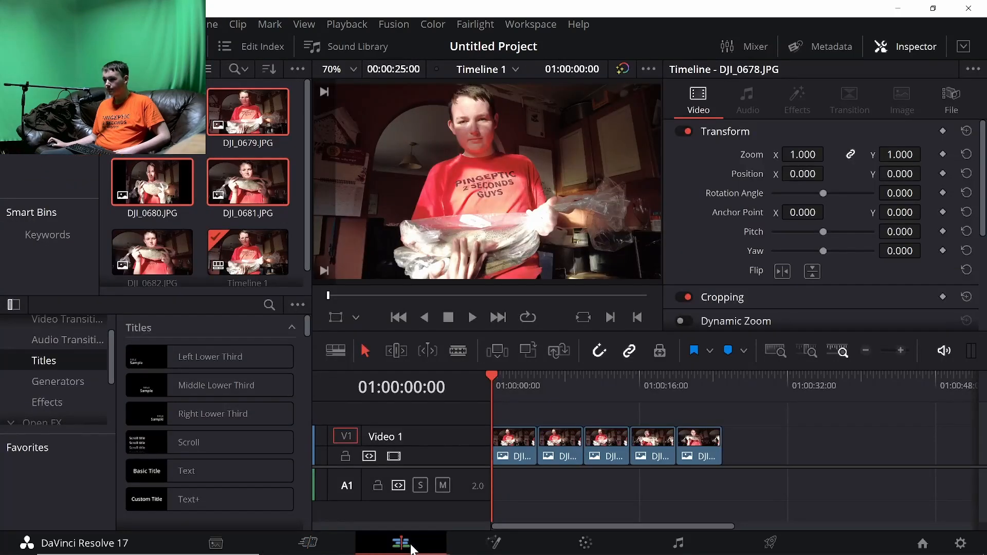
Step: View the Cut page's timeline analysis settings for boring clips and jump cuts, and cancel them
{"action": "left_click", "coordinate": [288, 546]}
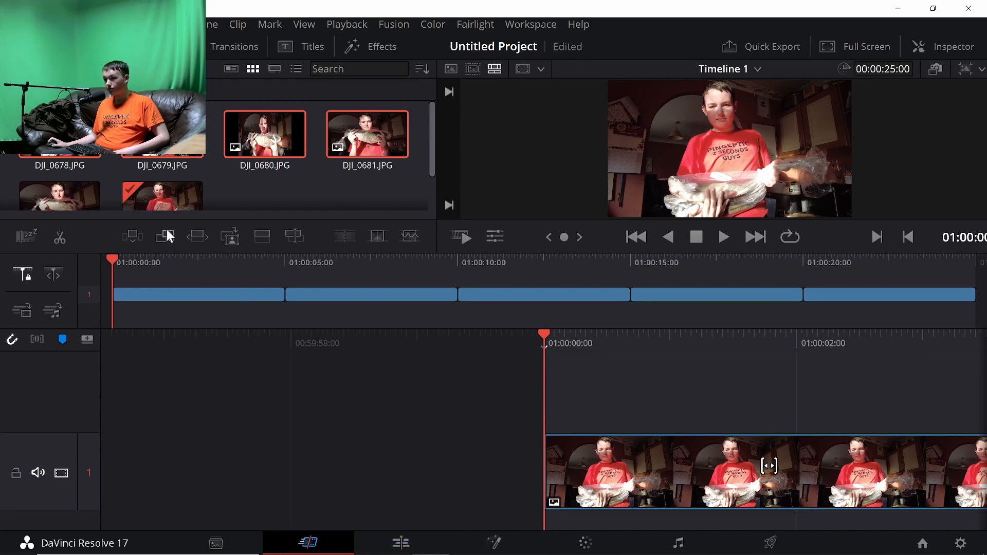
{"action": "left_click", "coordinate": [33, 233]}
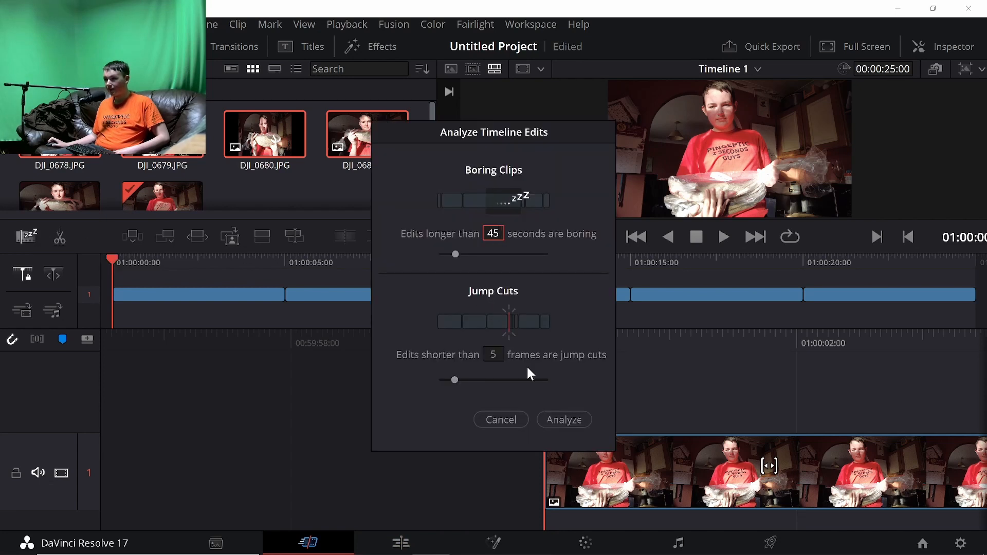
{"action": "left_click", "coordinate": [491, 421]}
Step: Browse a storage drive's folders on the Media page
{"action": "left_click", "coordinate": [227, 550]}
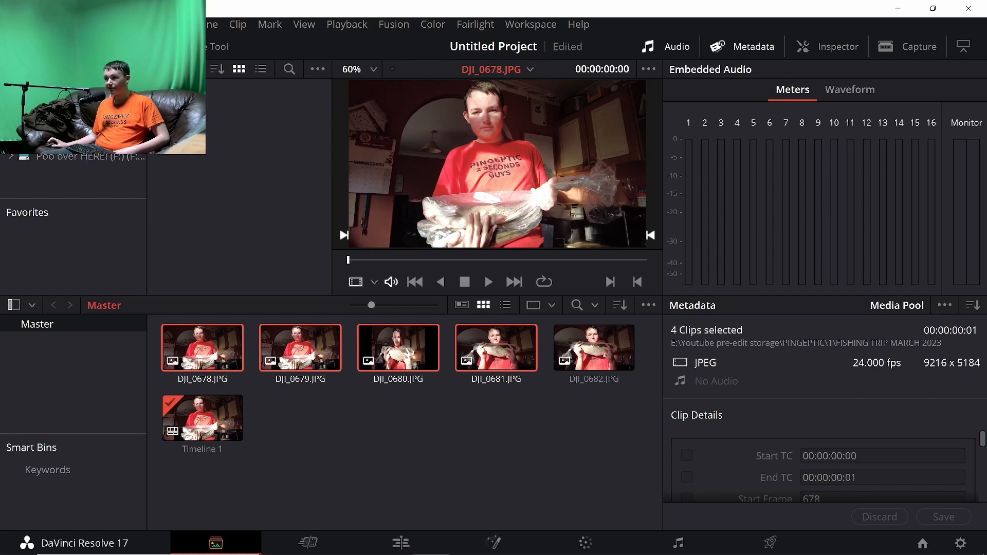
{"action": "left_click", "coordinate": [96, 157]}
{"action": "scroll", "coordinate": [234, 216], "scroll_direction": "down", "scroll_amount": 2}
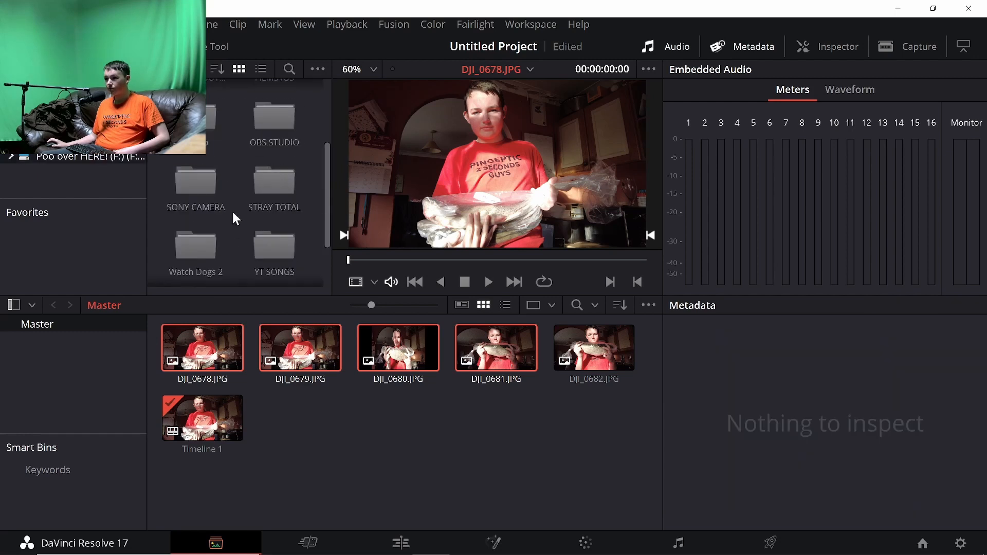
{"action": "scroll", "coordinate": [232, 215], "scroll_direction": "down", "scroll_amount": 1}
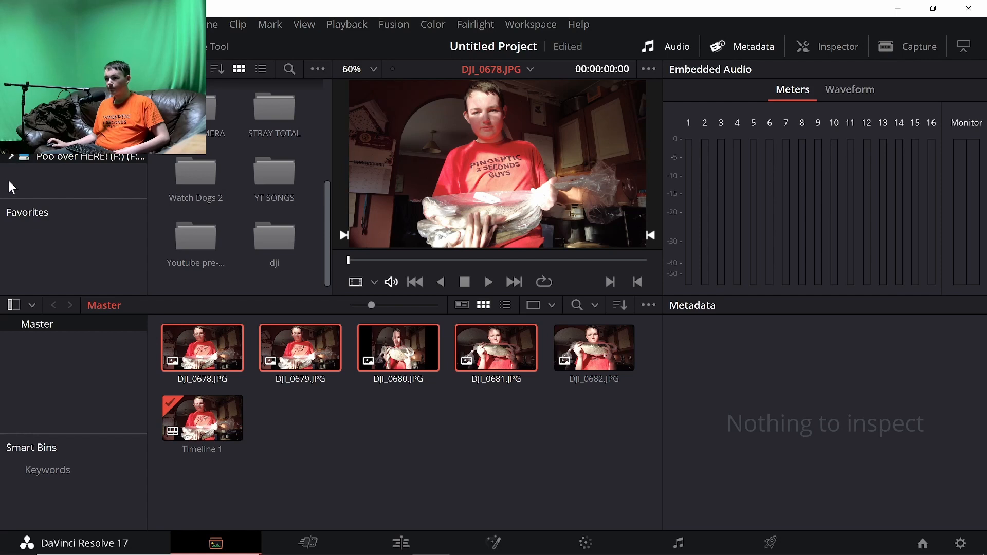
{"action": "scroll", "coordinate": [177, 236], "scroll_direction": "up", "scroll_amount": 3}
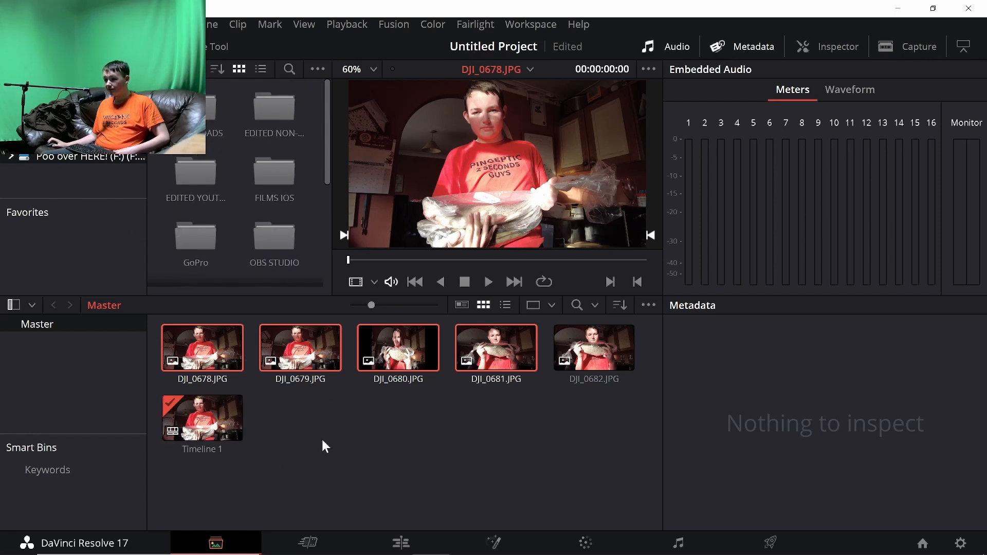
Step: Go back to the Edit page and show the whole Toolbox category of the effects library
{"action": "left_click", "coordinate": [321, 537]}
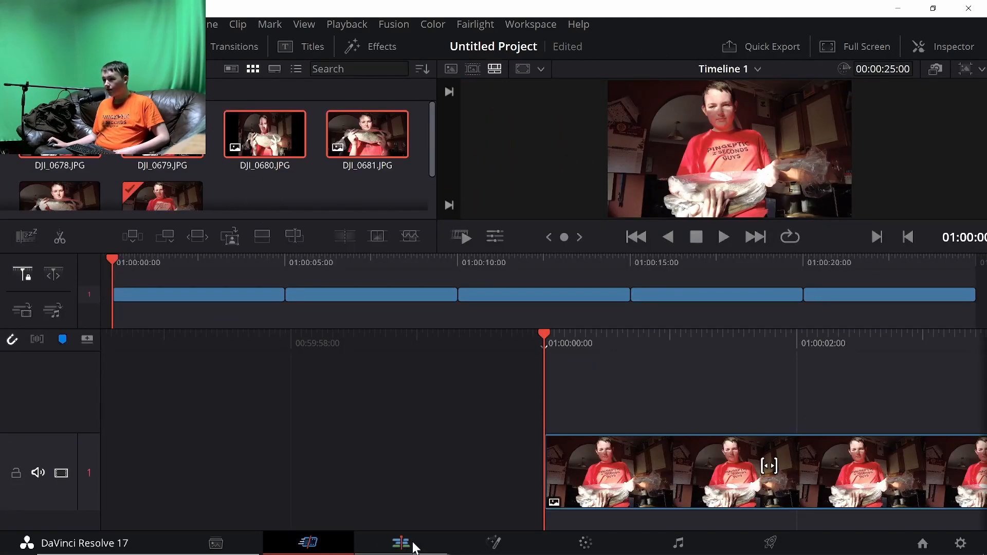
{"action": "left_click", "coordinate": [414, 548]}
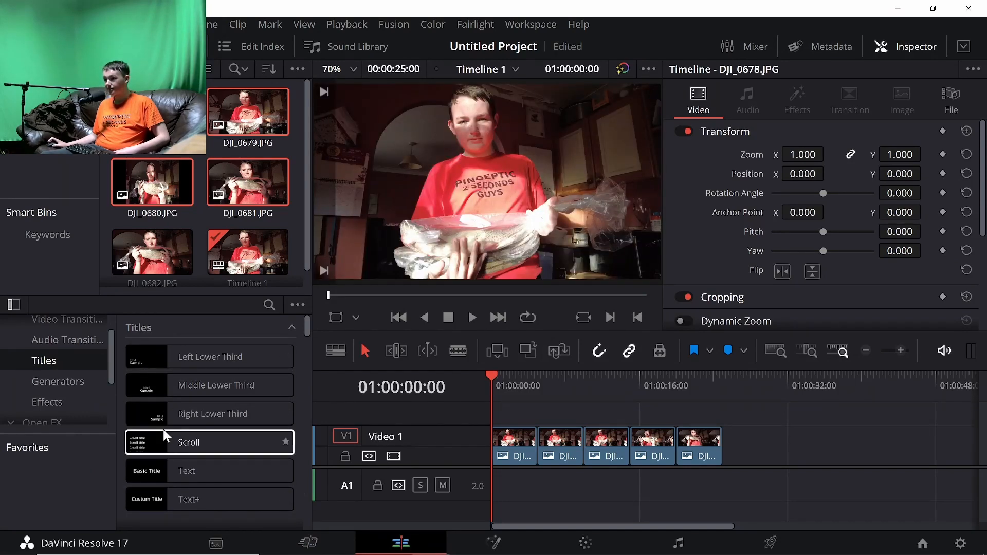
{"action": "scroll", "coordinate": [103, 353], "scroll_direction": "up", "scroll_amount": 1}
{"action": "left_click", "coordinate": [57, 324]}
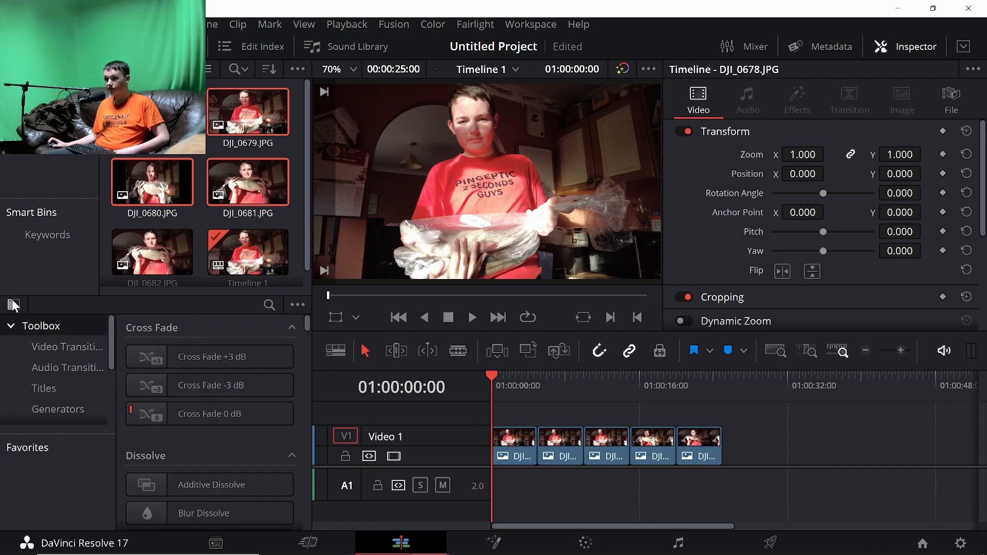
Step: Hide the effects library's category list twice, restoring it each time
{"action": "left_click", "coordinate": [13, 306]}
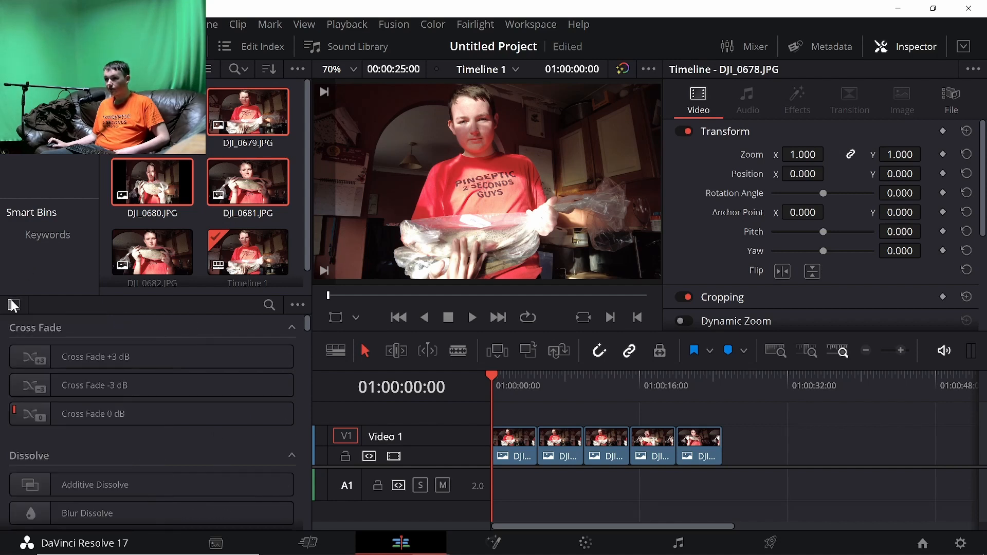
{"action": "left_click", "coordinate": [13, 304]}
{"action": "left_click", "coordinate": [12, 304]}
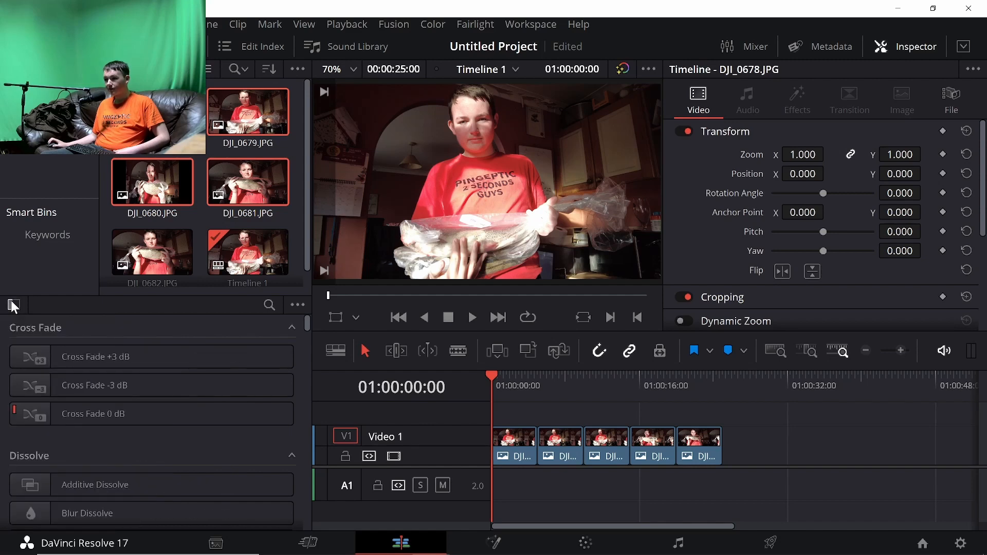
{"action": "left_click", "coordinate": [13, 305]}
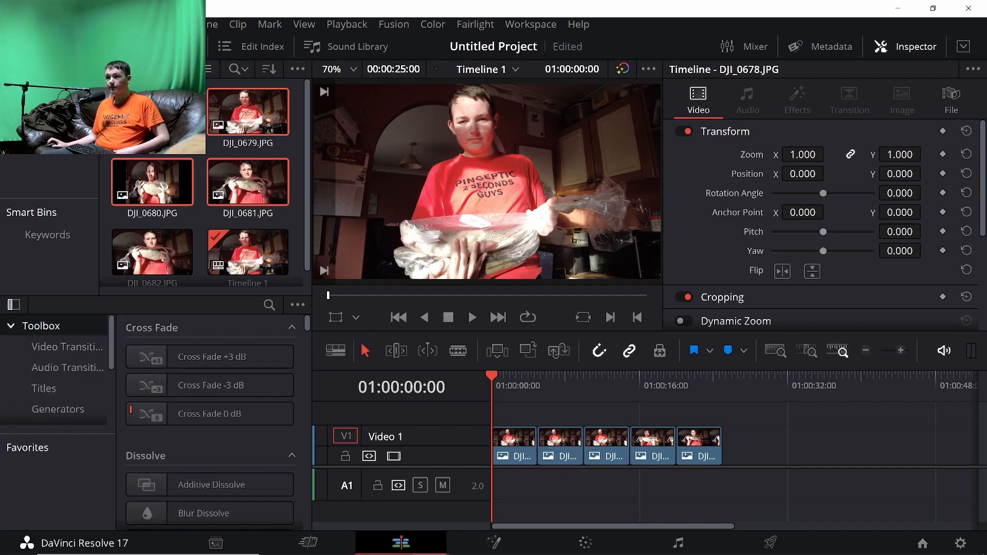
Step: Toggle the Media Pool and Effects Library on the Edit page, leaving only the Media Pool displayed
{"action": "left_click", "coordinate": [62, 47]}
{"action": "left_click", "coordinate": [155, 46]}
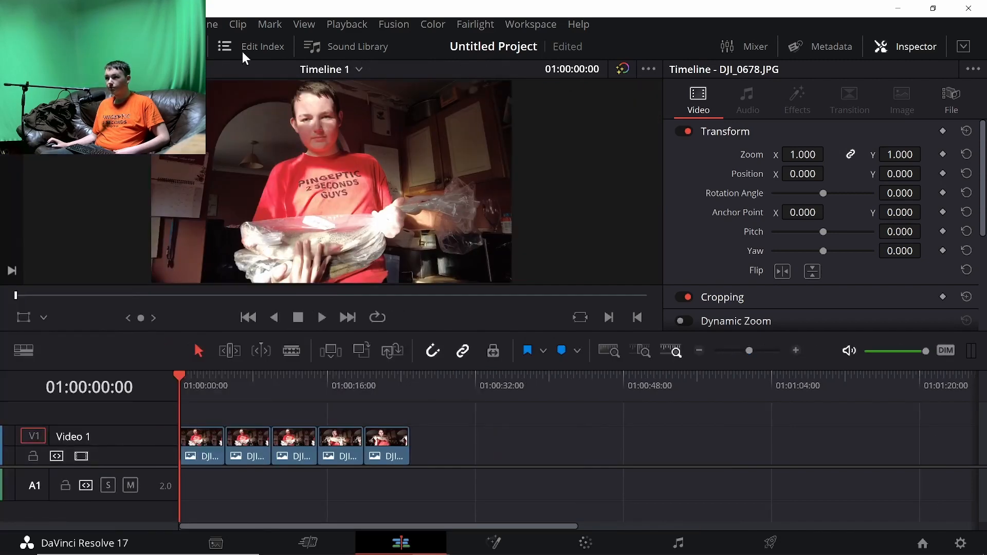
{"action": "left_click", "coordinate": [155, 46]}
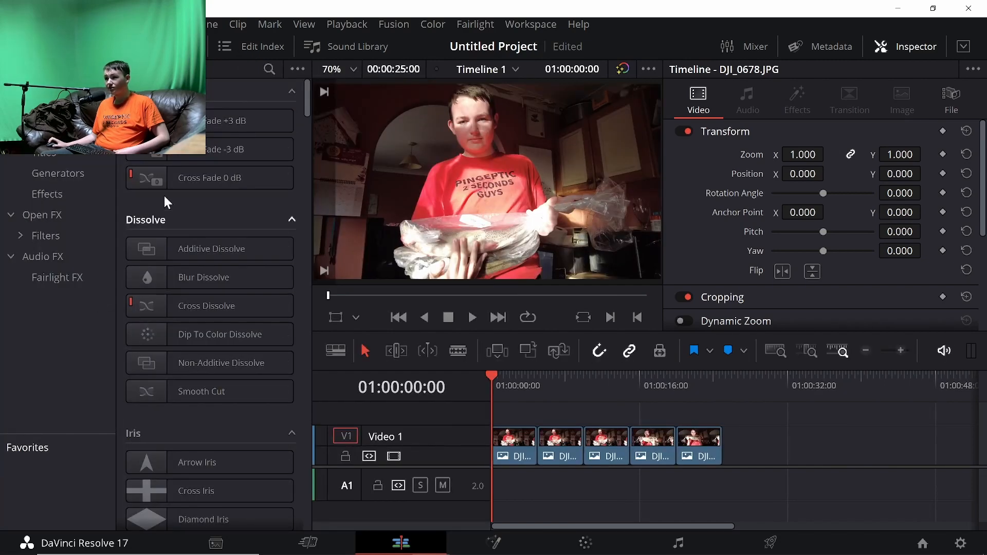
{"action": "left_click", "coordinate": [62, 46]}
{"action": "left_click", "coordinate": [154, 46]}
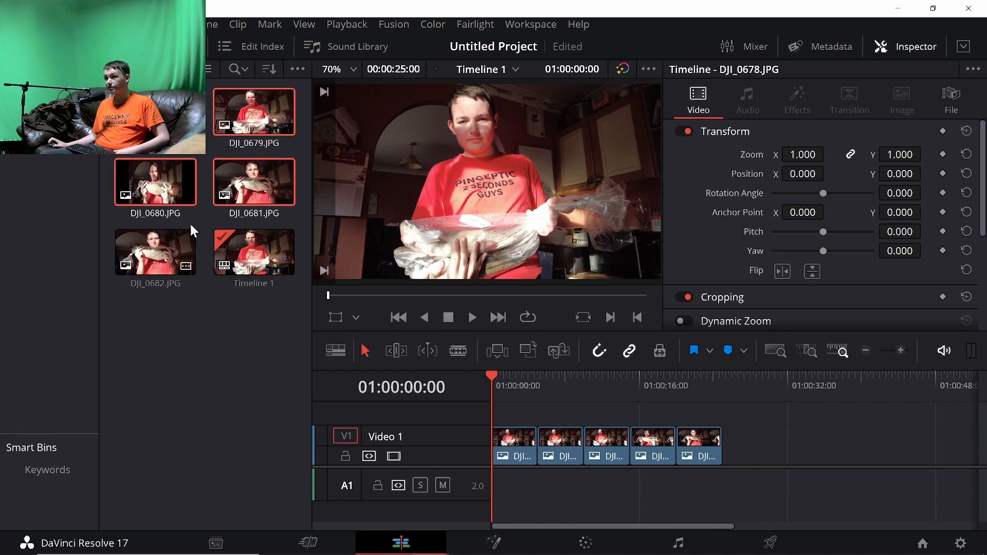
Step: Show the Effects Library again and view its video and audio transition categories
{"action": "left_click", "coordinate": [155, 46]}
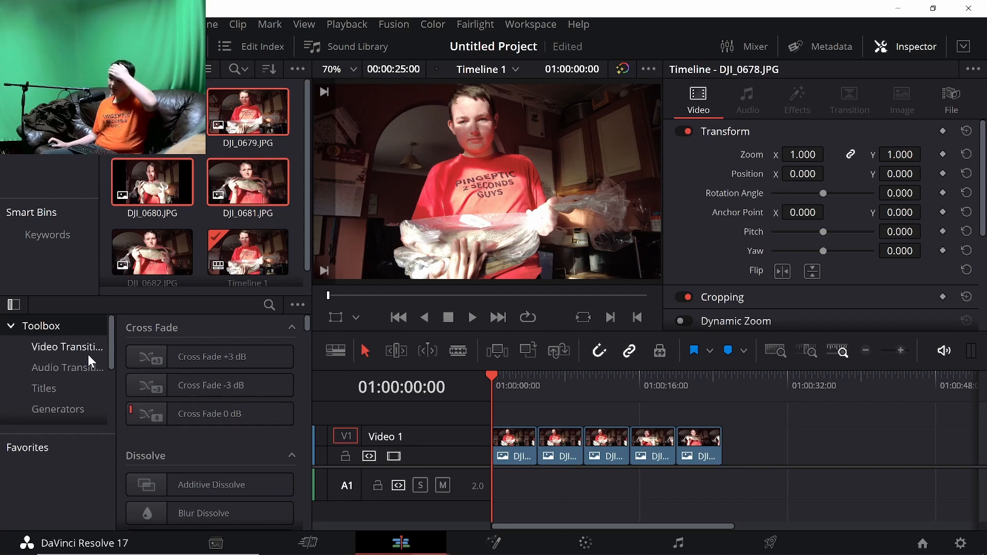
{"action": "left_click", "coordinate": [87, 354]}
{"action": "left_click", "coordinate": [87, 370]}
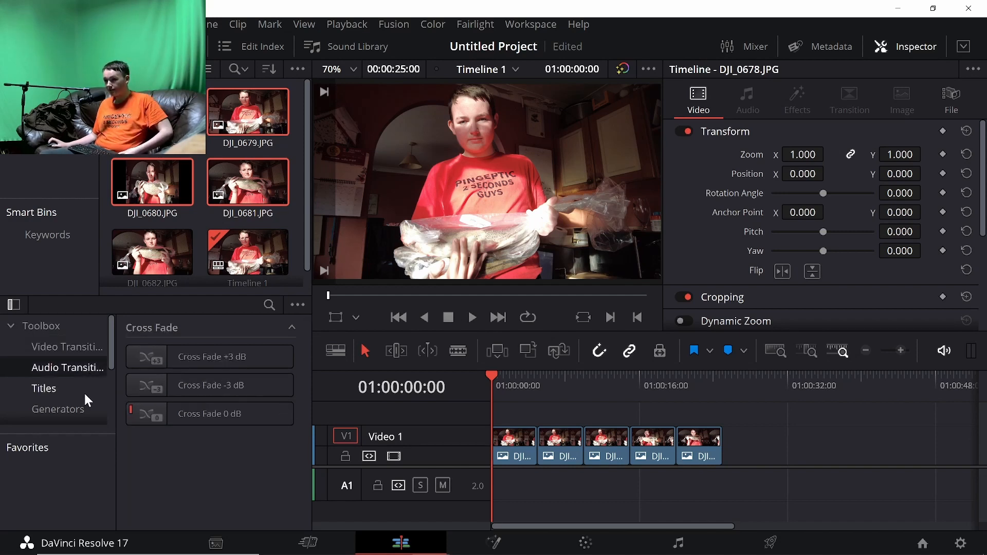
Step: Add a Text+ title from the Titles category above the first photo, at the start of the timeline on track Video 2
{"action": "left_click", "coordinate": [84, 390]}
{"action": "scroll", "coordinate": [80, 414], "scroll_direction": "down", "scroll_amount": 1}
{"action": "scroll", "coordinate": [80, 408], "scroll_direction": "up", "scroll_amount": 1}
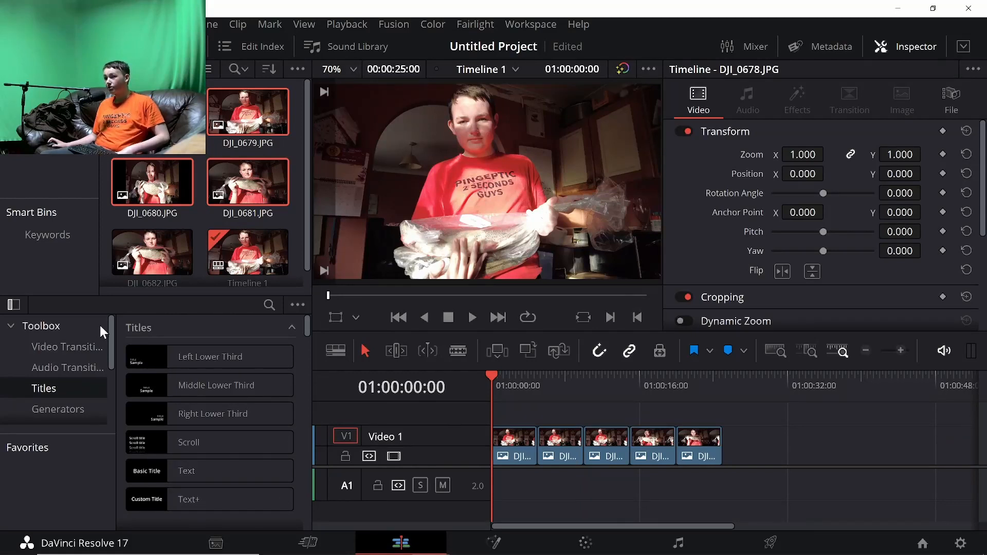
{"action": "scroll", "coordinate": [95, 345], "scroll_direction": "down", "scroll_amount": 4}
{"action": "scroll", "coordinate": [92, 341], "scroll_direction": "up", "scroll_amount": 4}
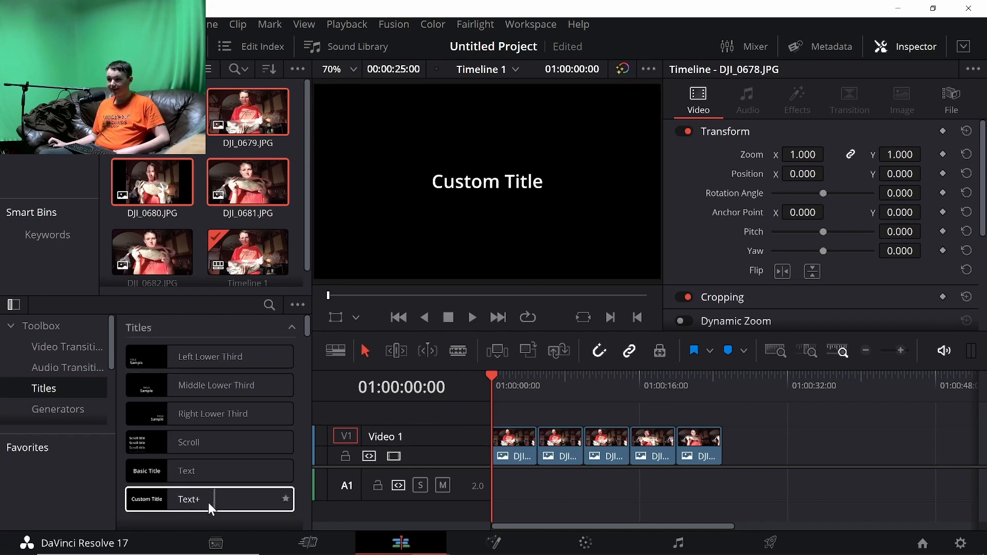
{"action": "left_click_drag", "start_coordinate": [177, 504], "coordinate": [502, 422]}
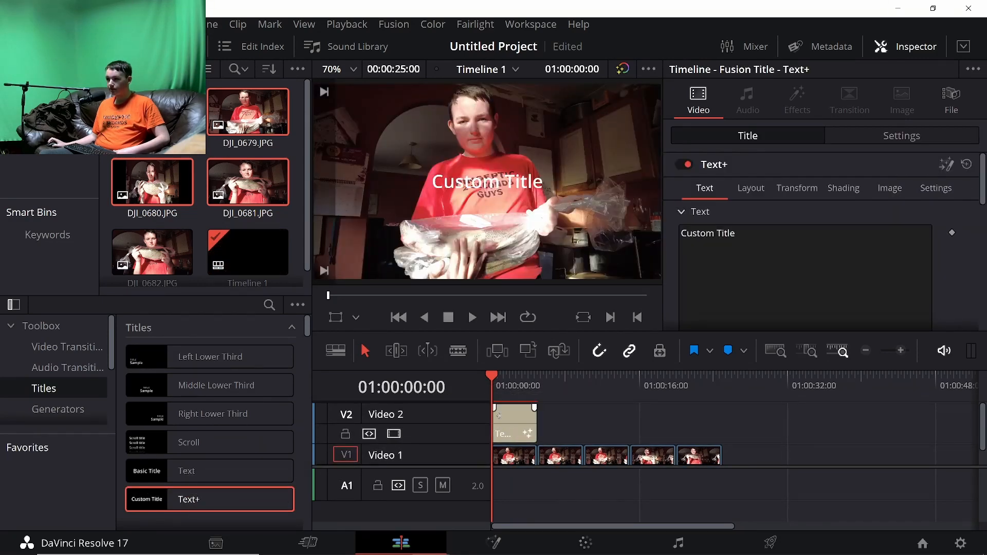
Step: Alternate the selection between the first photo clip and the Text+ title to compare their Inspector settings
{"action": "left_click", "coordinate": [511, 456]}
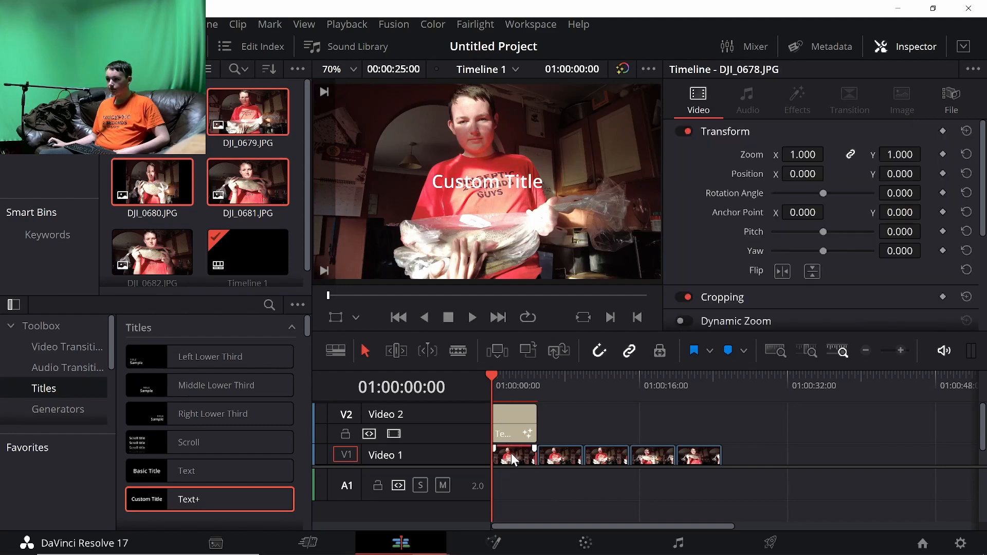
{"action": "left_click", "coordinate": [514, 432]}
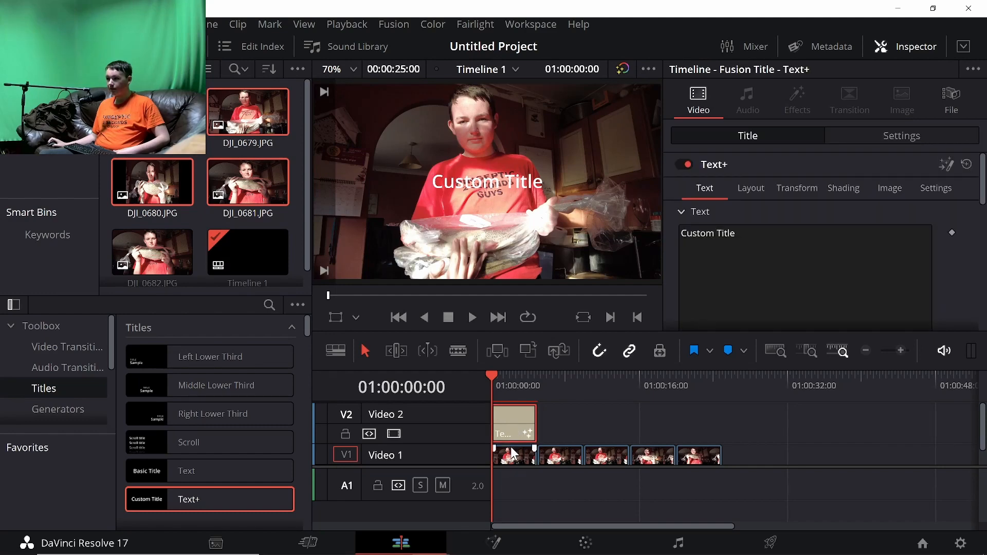
{"action": "left_click", "coordinate": [511, 447]}
{"action": "left_click", "coordinate": [514, 425]}
{"action": "left_click", "coordinate": [516, 456]}
{"action": "left_click", "coordinate": [516, 423]}
{"action": "left_click", "coordinate": [512, 454]}
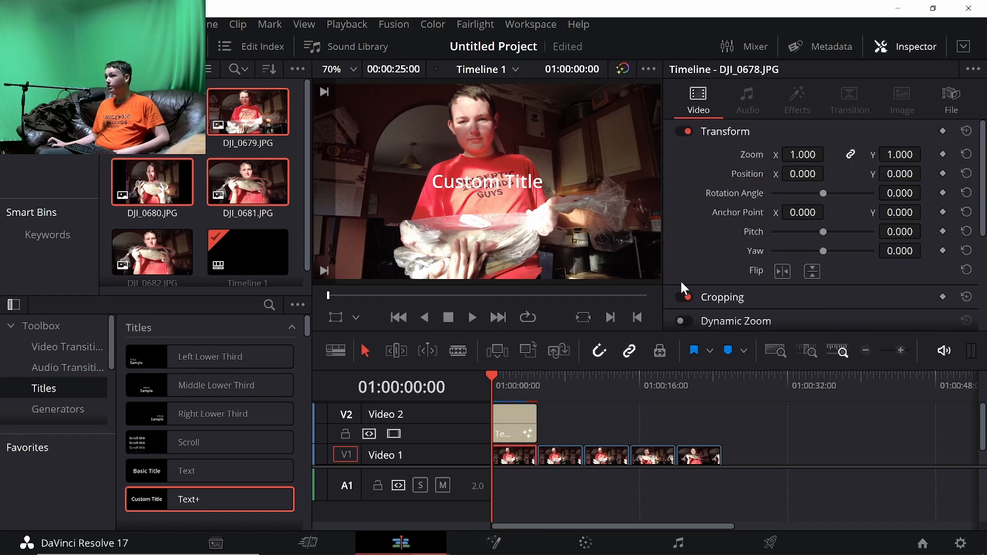
Step: Select the Text+ title and check its File properties before returning to its Video settings
{"action": "left_click", "coordinate": [505, 412]}
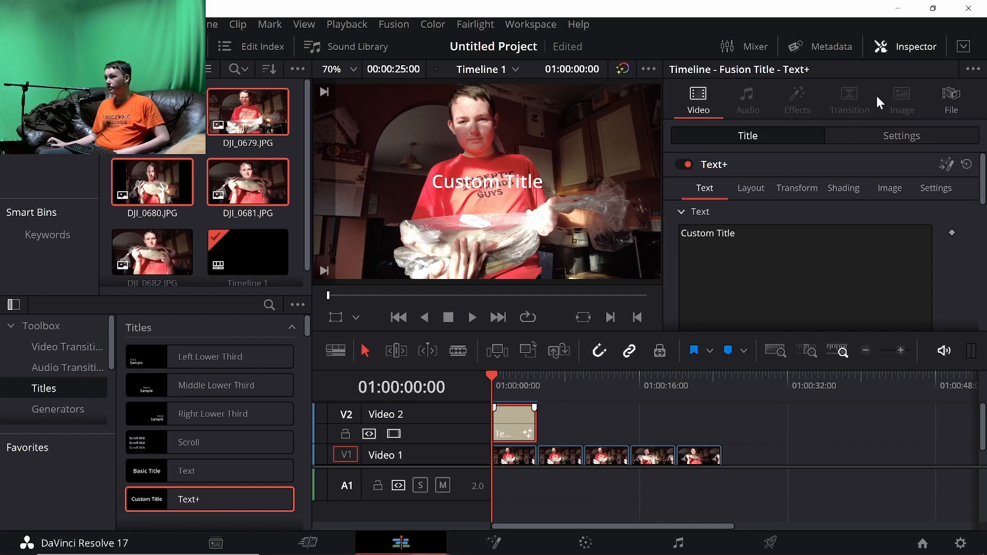
{"action": "left_click", "coordinate": [954, 115]}
{"action": "left_click", "coordinate": [705, 111]}
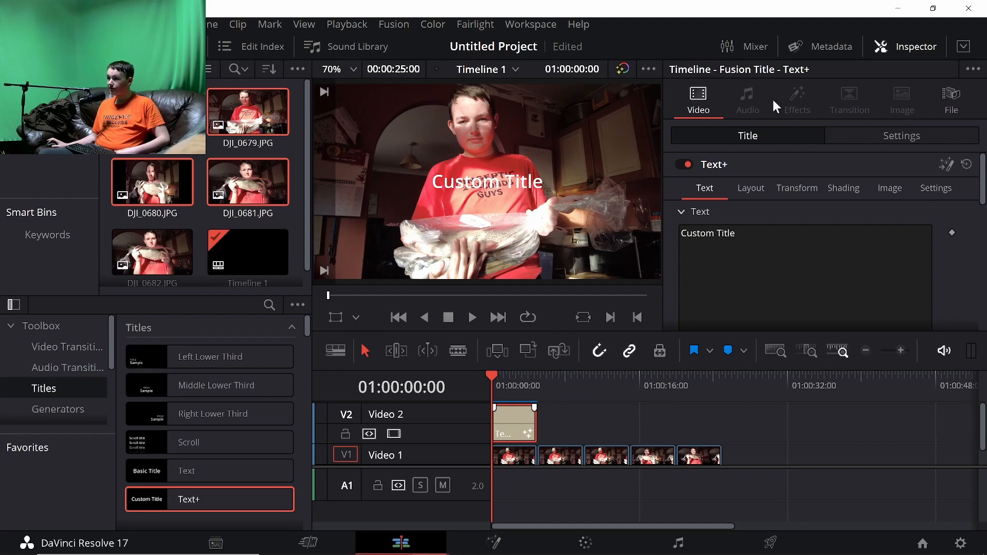
Step: With the playhead at 01:00:02:12, reposition the title in its layout settings to Center X 0.296 and Y 0.64
{"action": "left_click", "coordinate": [759, 186]}
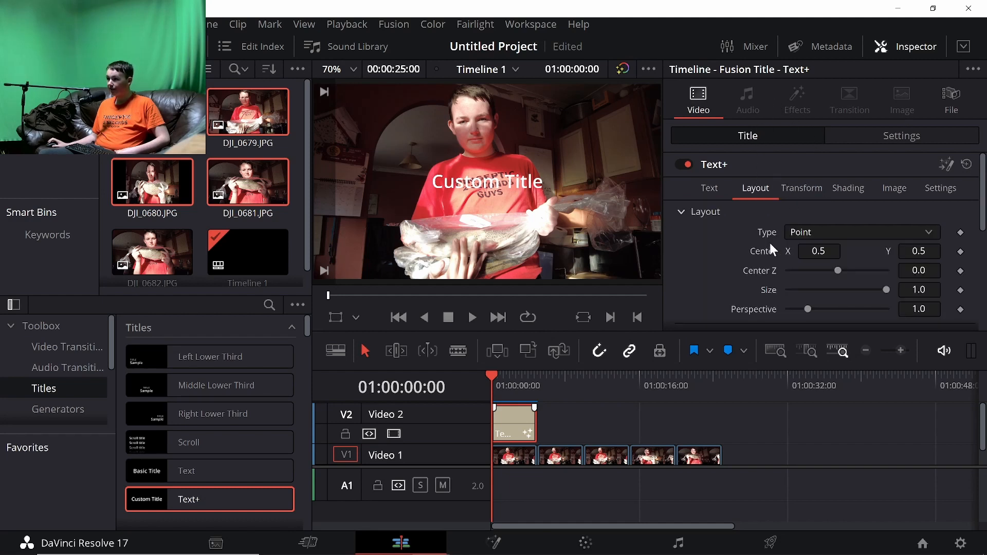
{"action": "scroll", "coordinate": [742, 257], "scroll_direction": "down", "scroll_amount": 2}
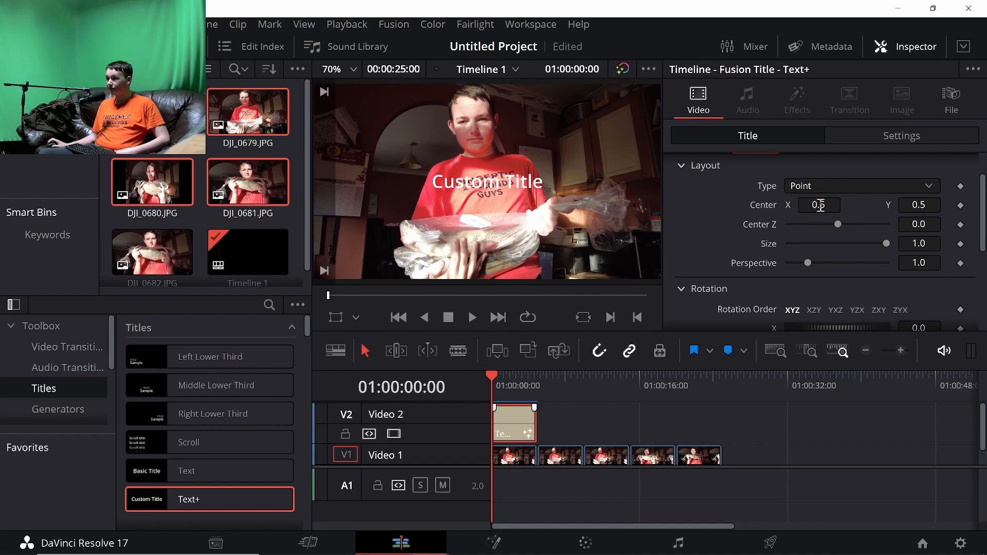
{"action": "left_click", "coordinate": [514, 382]}
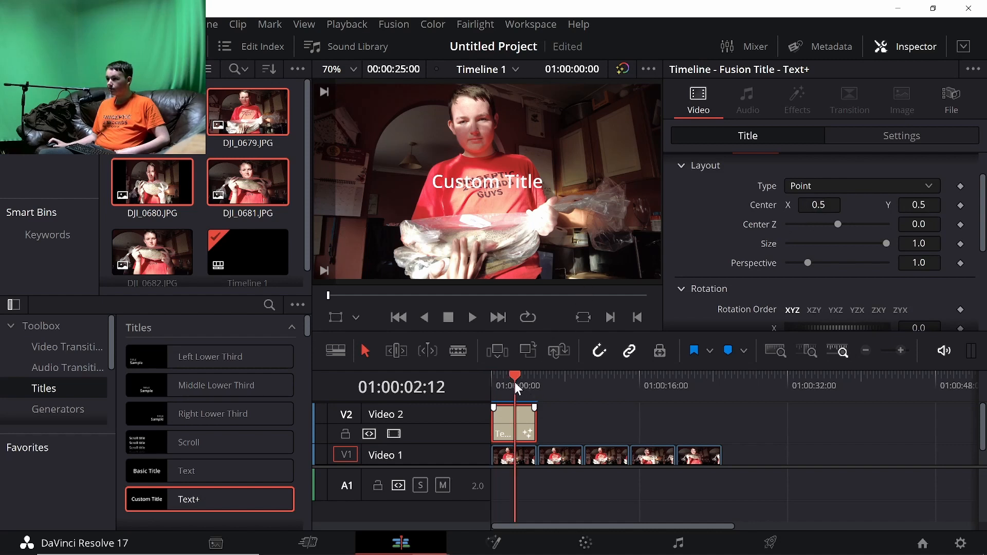
{"action": "left_click_drag", "start_coordinate": [811, 205], "coordinate": [775, 204]}
{"action": "left_click_drag", "start_coordinate": [910, 205], "coordinate": [935, 205]}
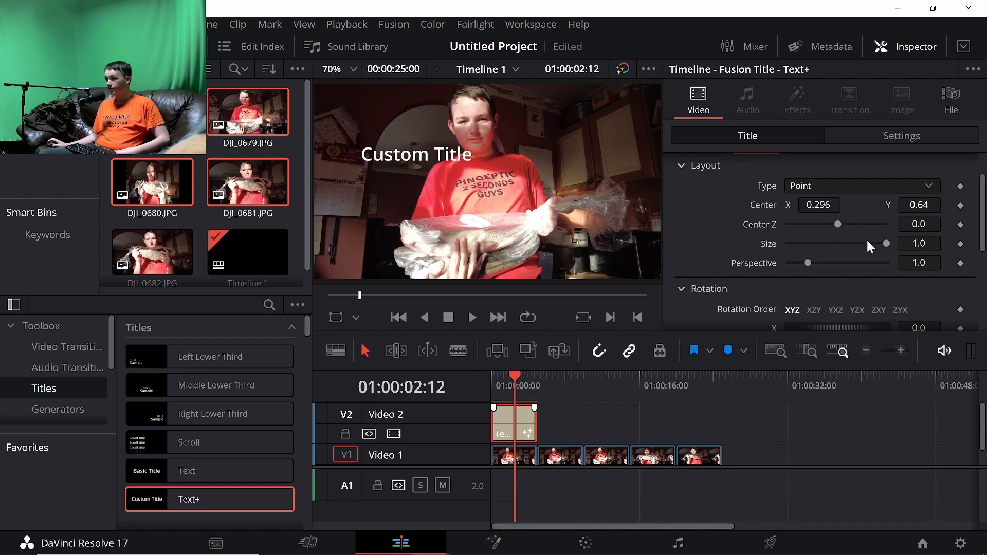
Step: Replace the title's default text with "FISHING"
{"action": "scroll", "coordinate": [866, 240], "scroll_direction": "down", "scroll_amount": 5}
{"action": "scroll", "coordinate": [865, 240], "scroll_direction": "up", "scroll_amount": 4}
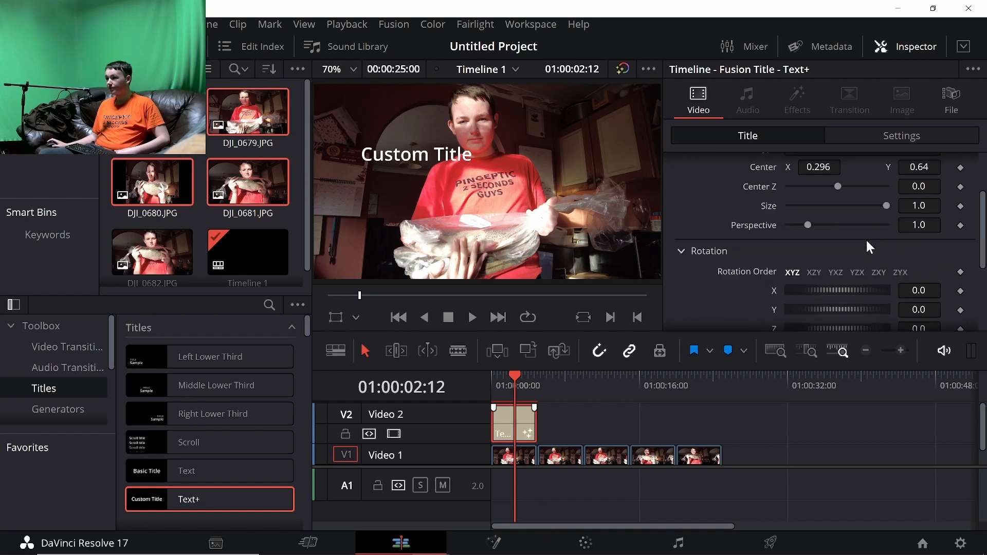
{"action": "scroll", "coordinate": [867, 241], "scroll_direction": "up", "scroll_amount": 2}
{"action": "left_click", "coordinate": [710, 191]}
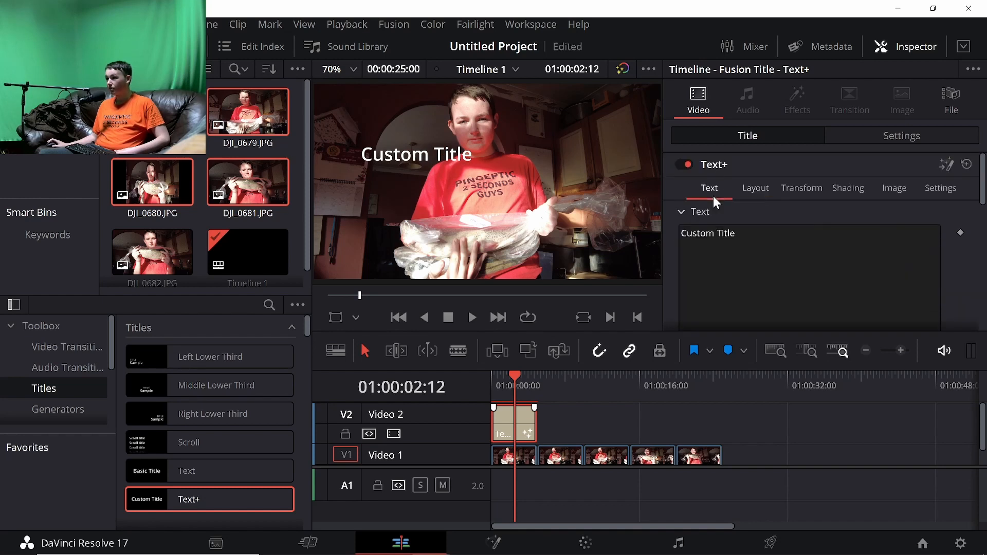
{"action": "scroll", "coordinate": [732, 255], "scroll_direction": "down", "scroll_amount": 4}
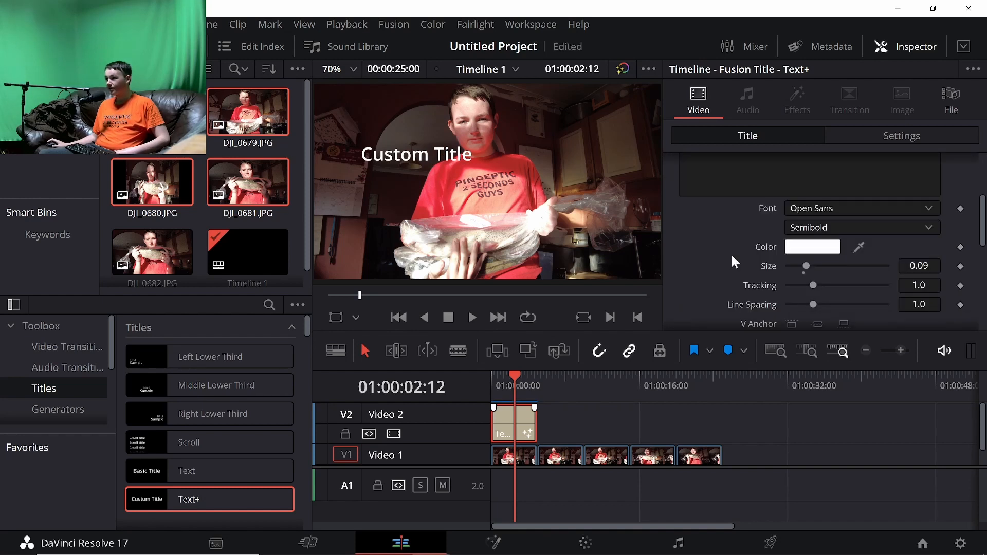
{"action": "scroll", "coordinate": [732, 255], "scroll_direction": "up", "scroll_amount": 4}
{"action": "triple_click", "coordinate": [749, 233]}
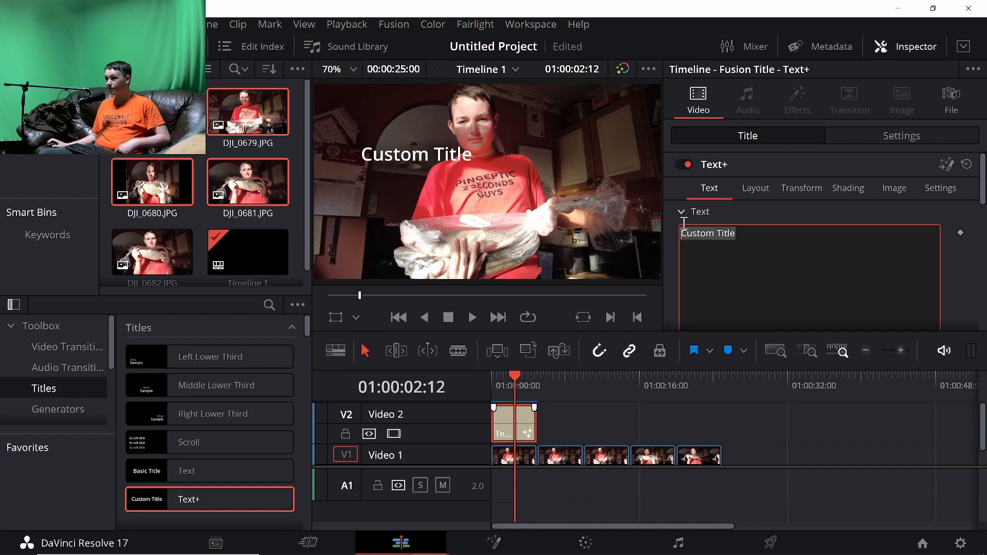
{"action": "key", "text": "BackSpace"}
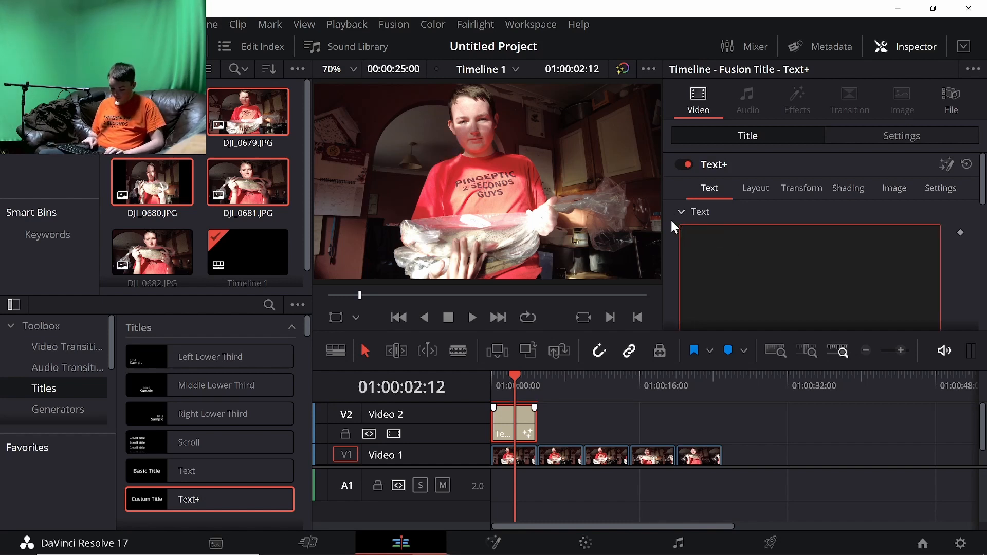
{"action": "type", "text": "FISHING"}
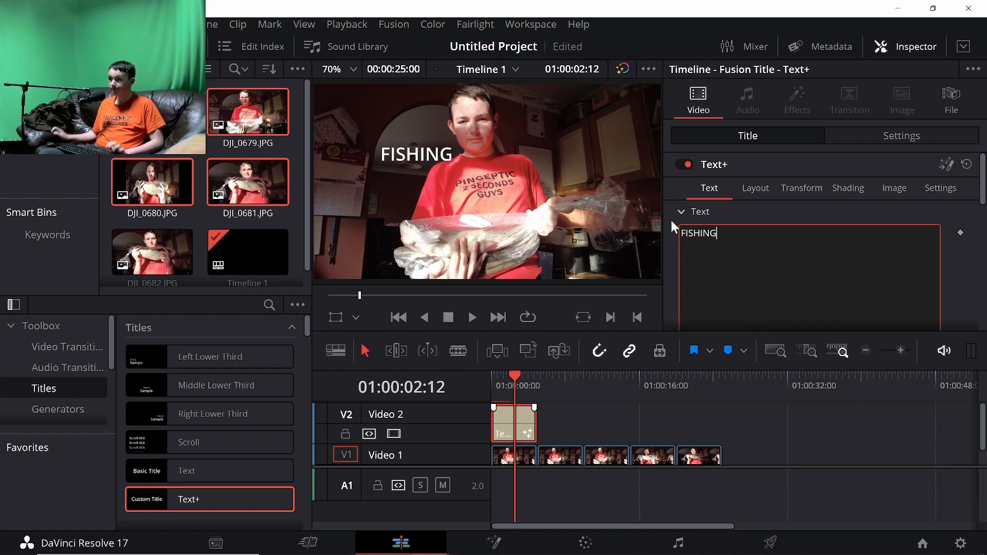
{"action": "left_click", "coordinate": [671, 220]}
Step: Set the title's font to MV Boli with the Regular style
{"action": "scroll", "coordinate": [722, 236], "scroll_direction": "down", "scroll_amount": 5}
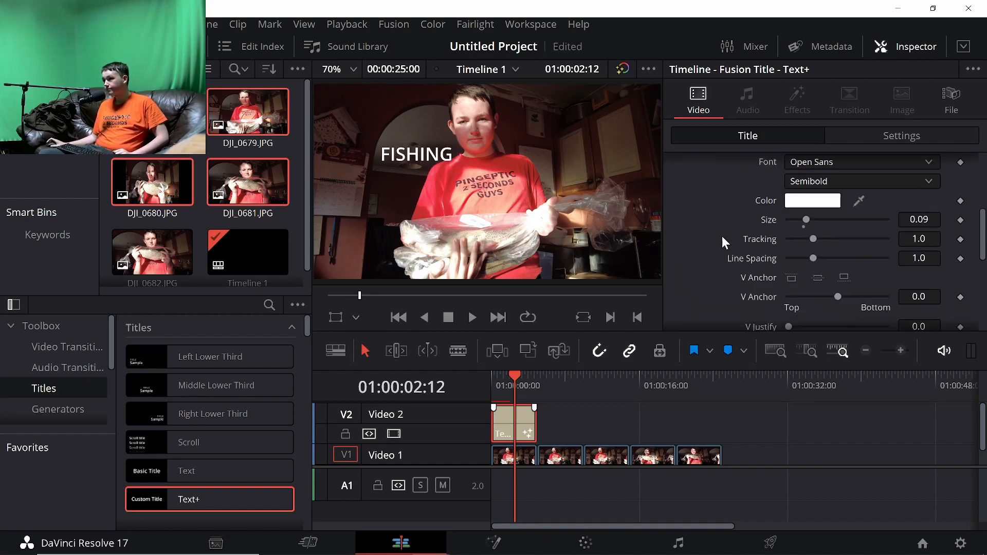
{"action": "scroll", "coordinate": [726, 227], "scroll_direction": "up", "scroll_amount": 2}
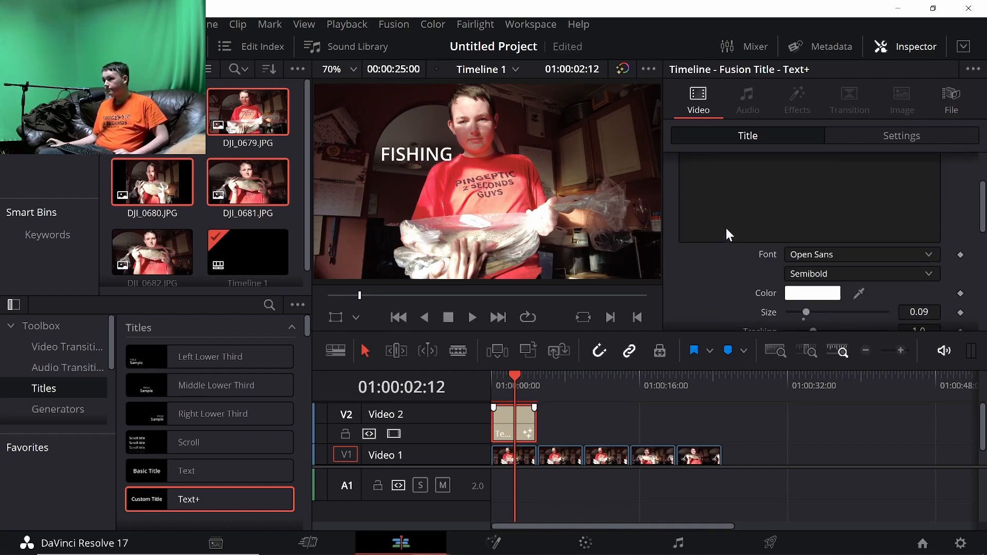
{"action": "left_click", "coordinate": [822, 253]}
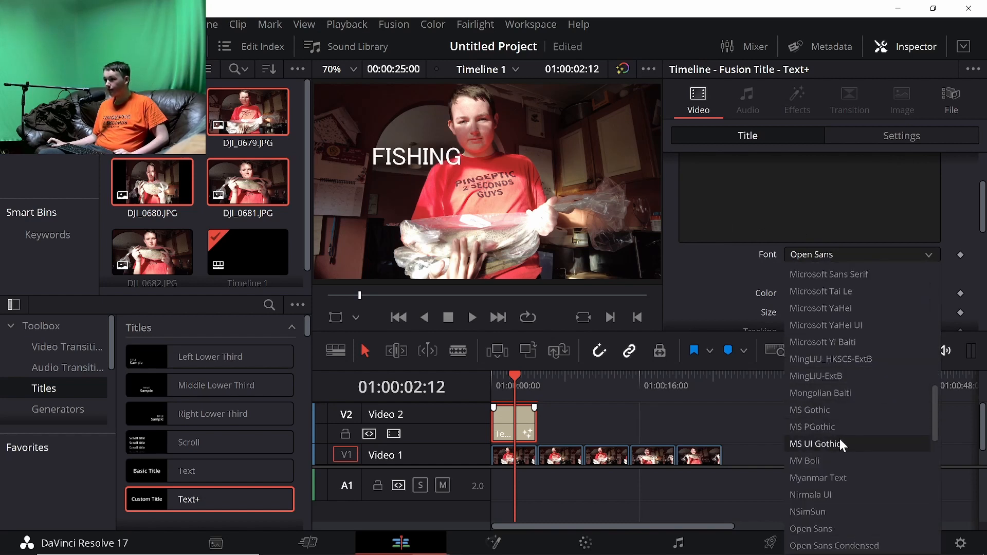
{"action": "left_click", "coordinate": [840, 461]}
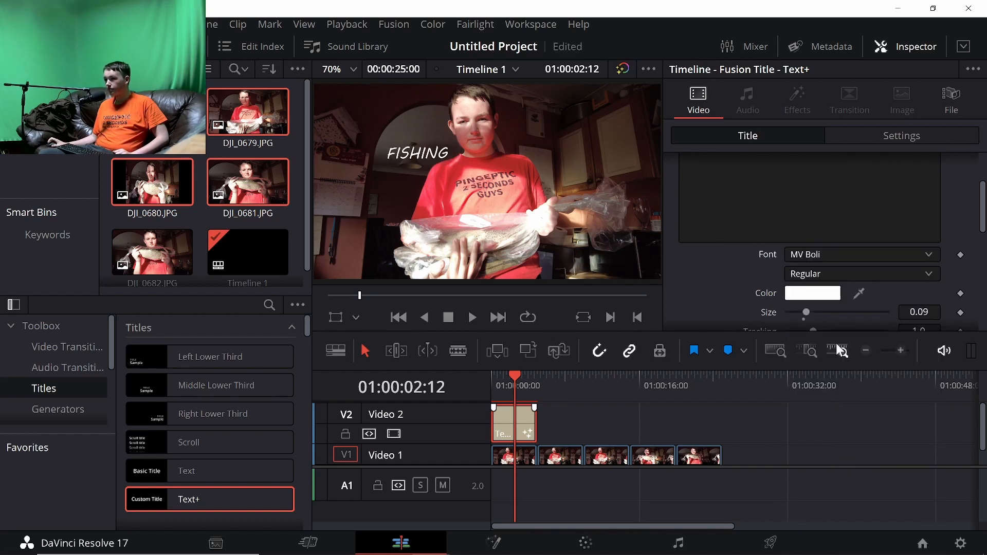
{"action": "left_click", "coordinate": [824, 275]}
Step: Change the title's text colour to pure red (#ff0000)
{"action": "left_click", "coordinate": [831, 294]}
{"action": "left_click", "coordinate": [837, 291]}
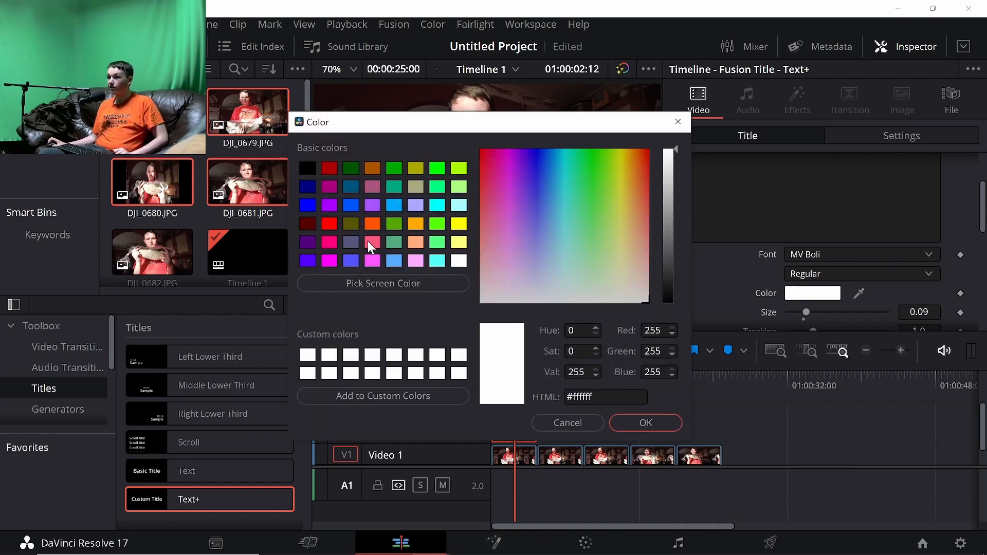
{"action": "left_click", "coordinate": [330, 223]}
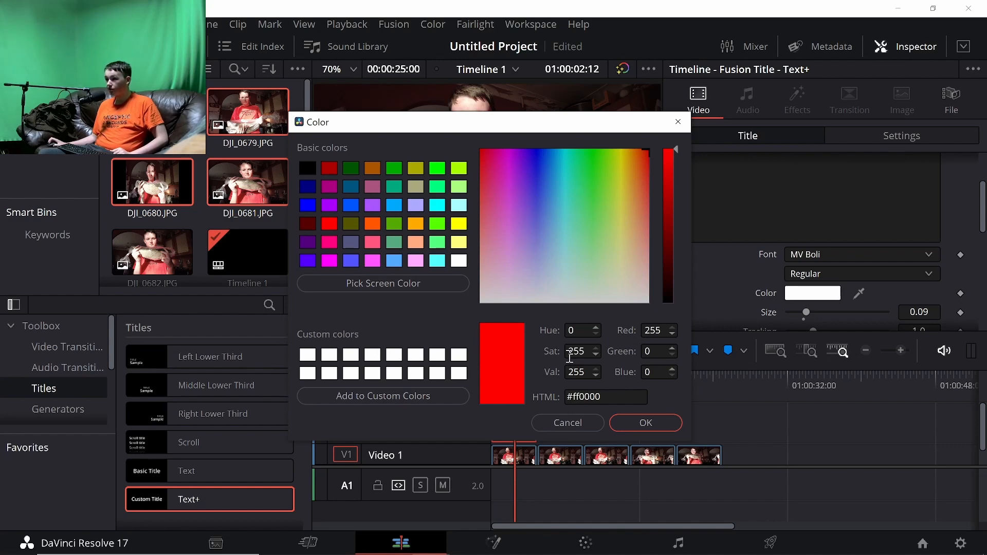
{"action": "left_click", "coordinate": [659, 422]}
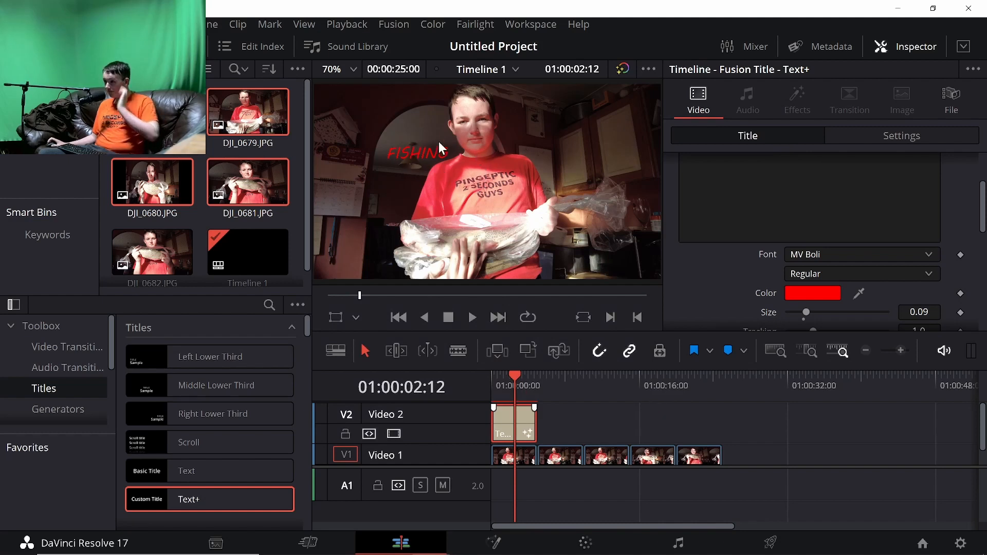
Step: Enlarge the title text to size 0.3071 and widen its tracking to 1.071
{"action": "scroll", "coordinate": [721, 273], "scroll_direction": "down", "scroll_amount": 4}
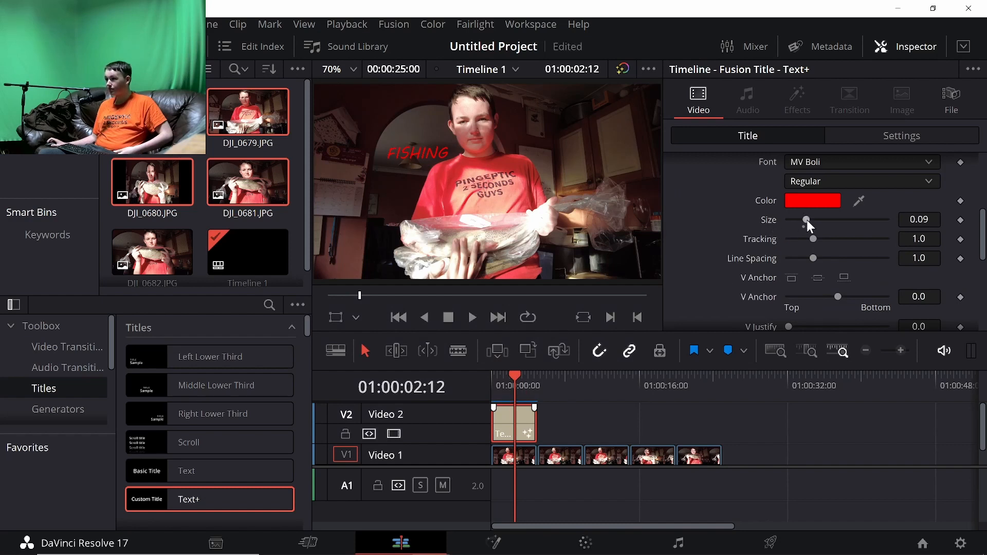
{"action": "scroll", "coordinate": [711, 174], "scroll_direction": "up", "scroll_amount": 6}
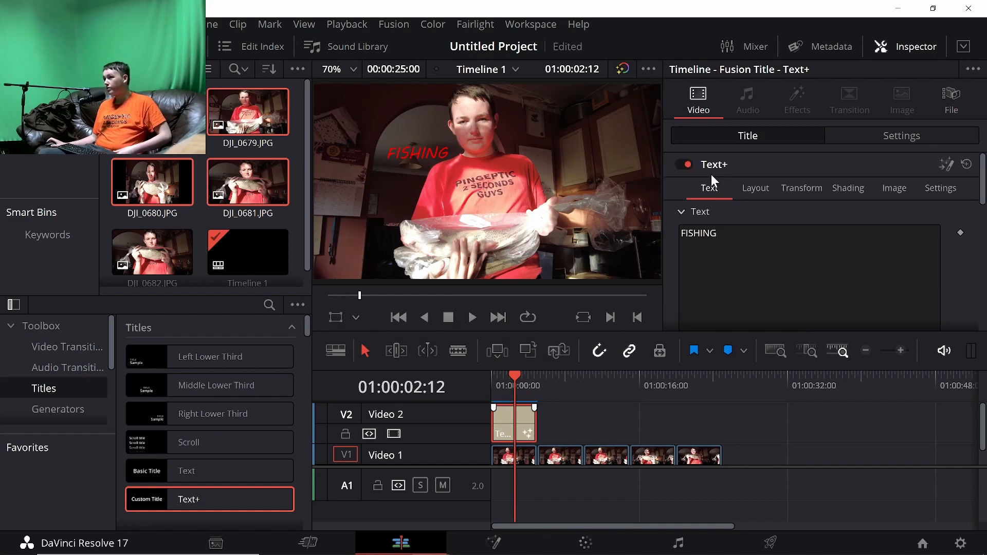
{"action": "scroll", "coordinate": [748, 220], "scroll_direction": "down", "scroll_amount": 6}
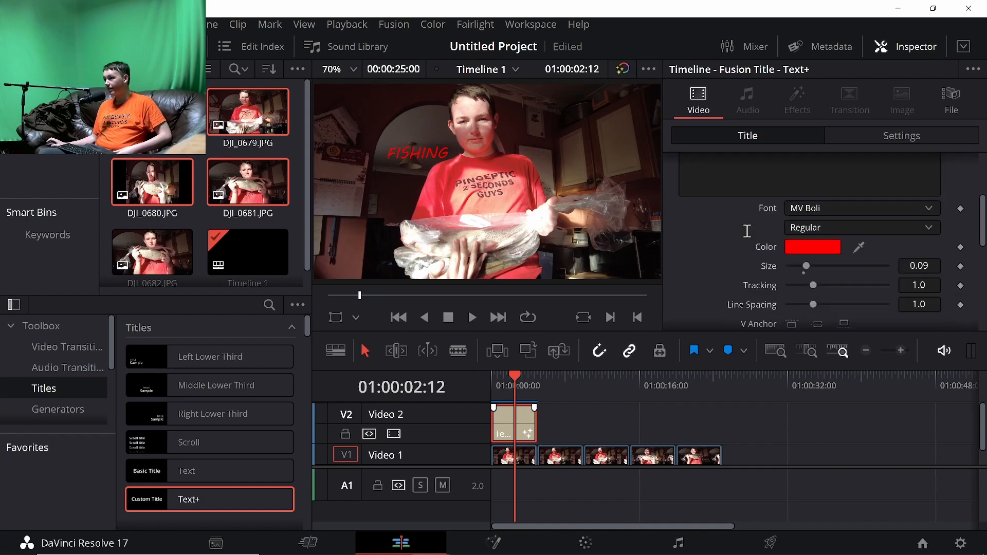
{"action": "scroll", "coordinate": [761, 211], "scroll_direction": "up", "scroll_amount": 2}
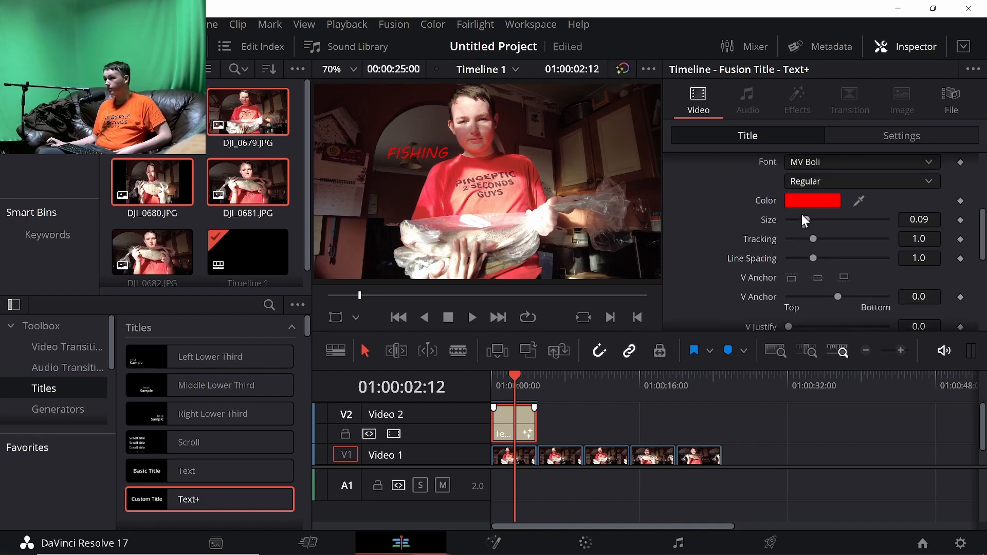
{"action": "scroll", "coordinate": [789, 214], "scroll_direction": "up", "scroll_amount": 4}
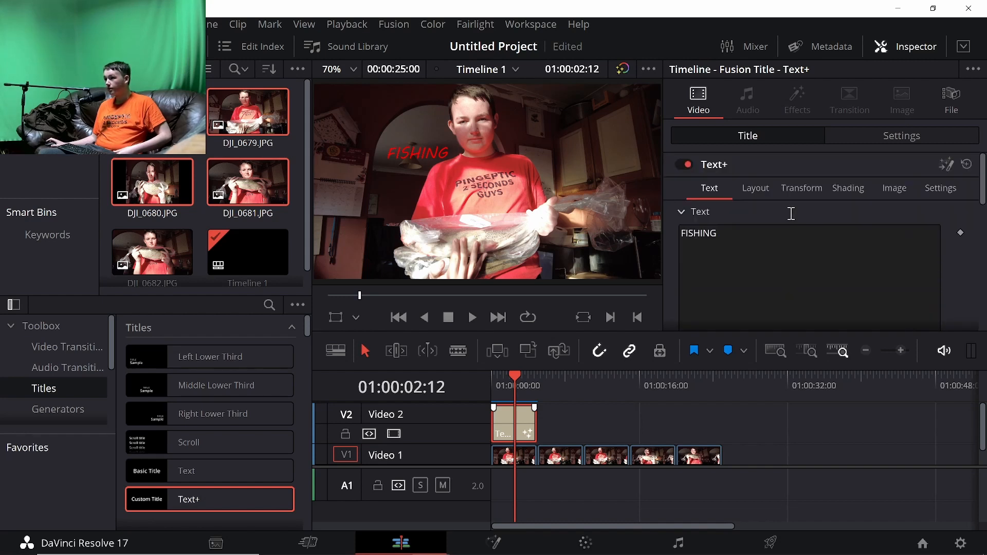
{"action": "scroll", "coordinate": [761, 216], "scroll_direction": "down", "scroll_amount": 3}
{"action": "scroll", "coordinate": [776, 226], "scroll_direction": "down", "scroll_amount": 2}
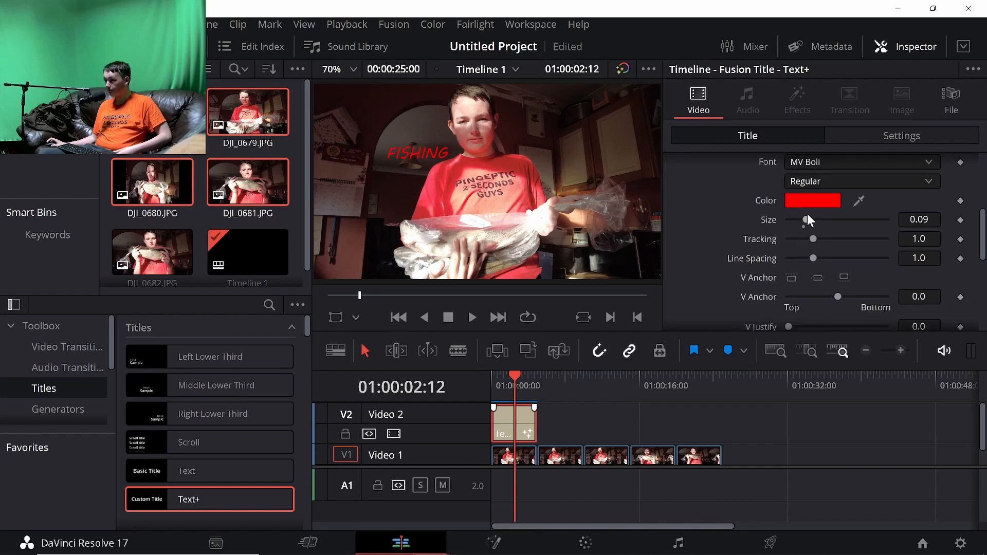
{"action": "left_click_drag", "start_coordinate": [803, 221], "coordinate": [846, 202]}
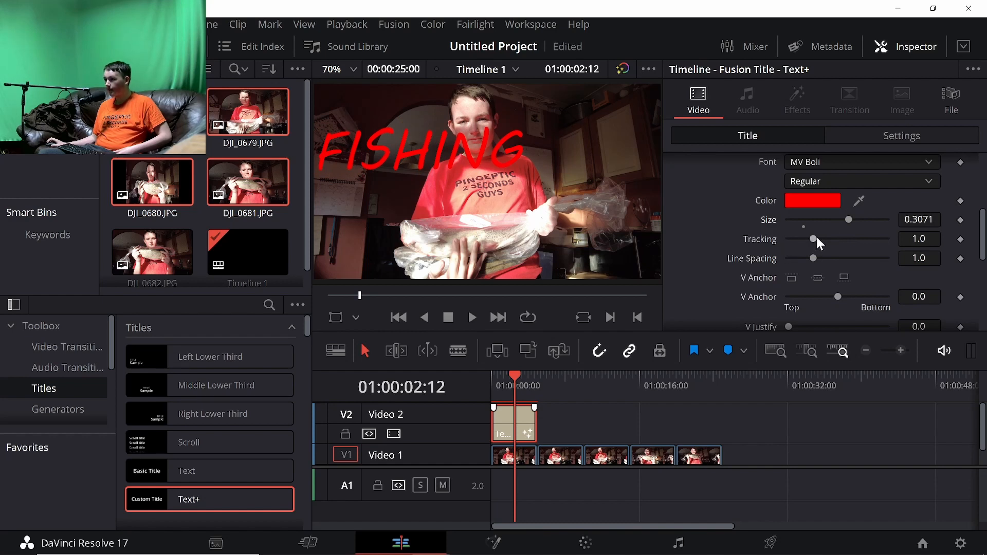
{"action": "left_click_drag", "start_coordinate": [811, 239], "coordinate": [812, 261]}
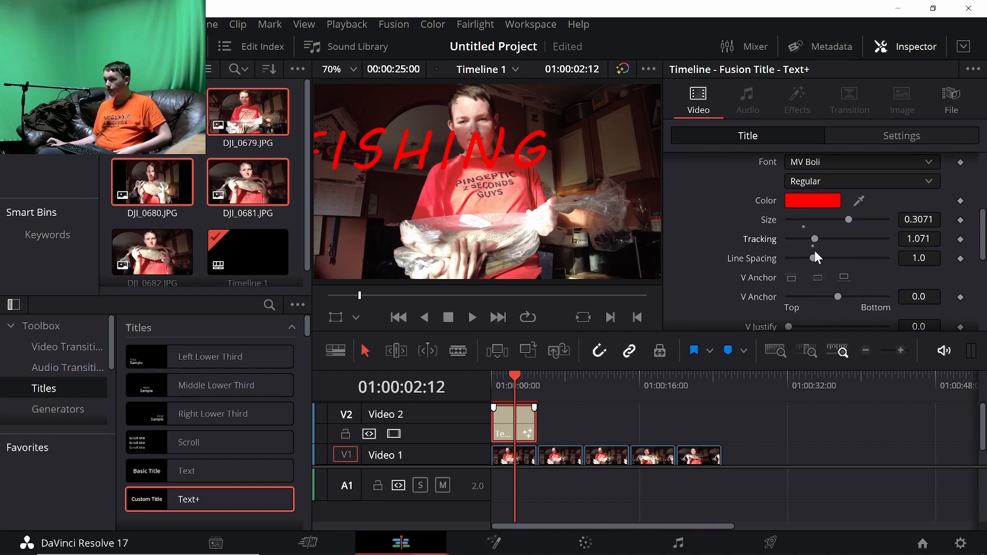
Step: Increase the title's line spacing to 1.134
{"action": "mouse_move", "coordinate": [814, 260]}
{"action": "left_mouse_down"}
{"action": "mouse_move", "coordinate": [805, 256]}
{"action": "mouse_move", "coordinate": [854, 266]}
{"action": "mouse_move", "coordinate": [814, 257]}
{"action": "left_mouse_up"}
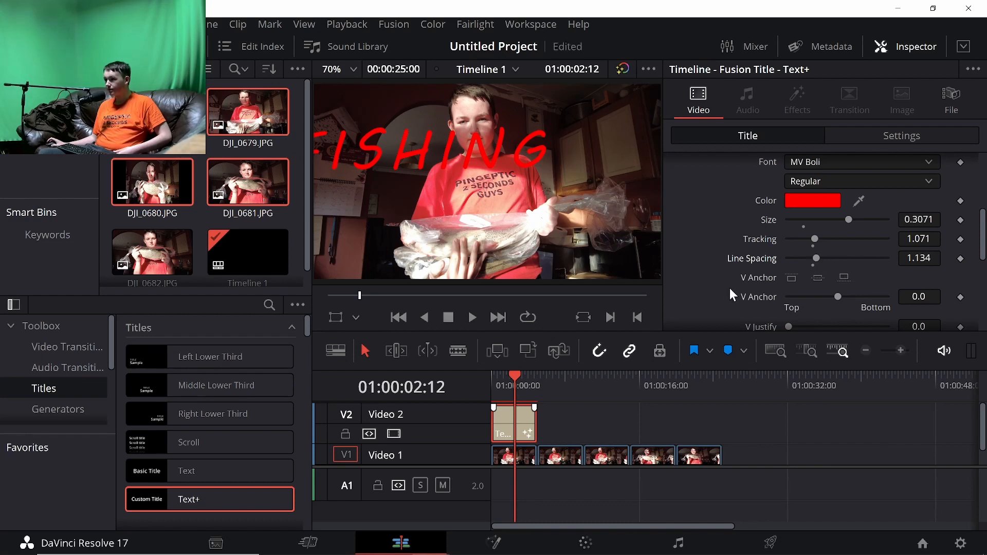
{"action": "scroll", "coordinate": [730, 288], "scroll_direction": "down", "scroll_amount": 5}
{"action": "scroll", "coordinate": [747, 283], "scroll_direction": "up", "scroll_amount": 2}
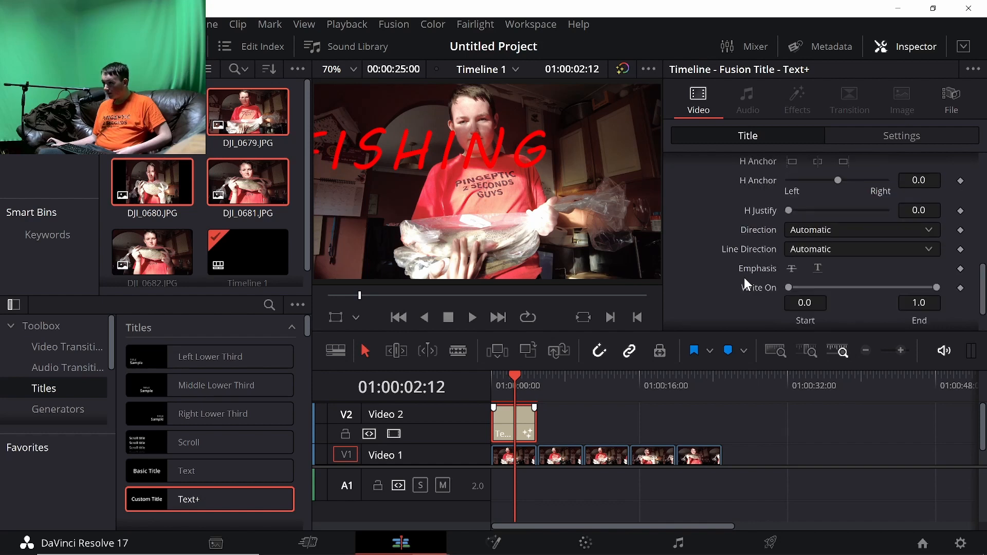
{"action": "scroll", "coordinate": [744, 283], "scroll_direction": "up", "scroll_amount": 2}
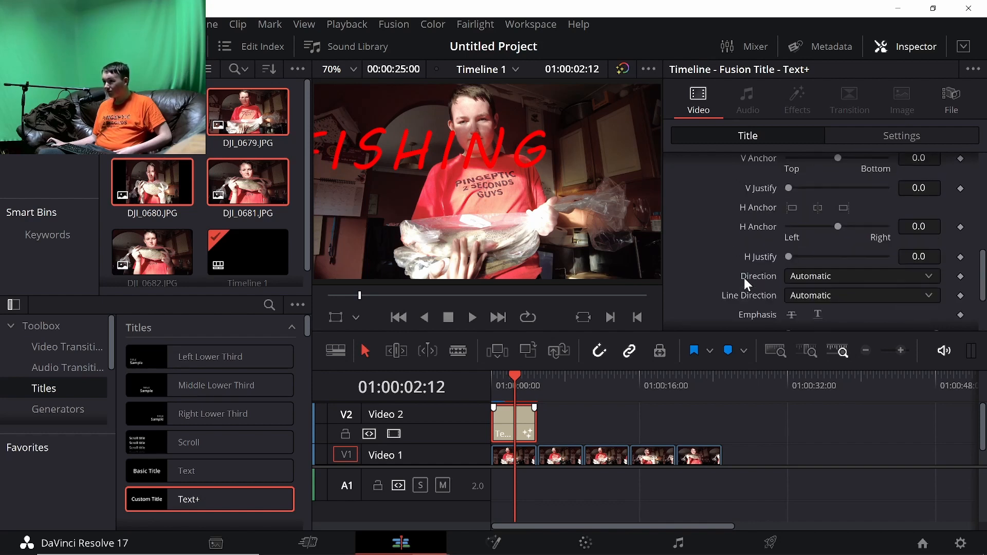
{"action": "scroll", "coordinate": [745, 282], "scroll_direction": "up", "scroll_amount": 2}
{"action": "scroll", "coordinate": [745, 282], "scroll_direction": "down", "scroll_amount": 4}
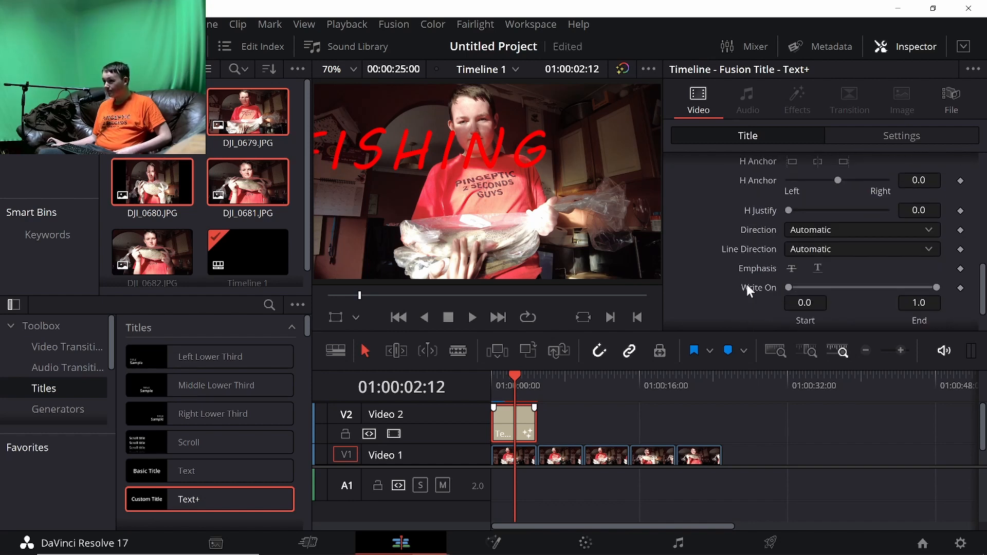
Step: Try the Horizontal text direction on the title and restore it to Automatic
{"action": "left_click", "coordinate": [803, 228]}
{"action": "left_click", "coordinate": [803, 268]}
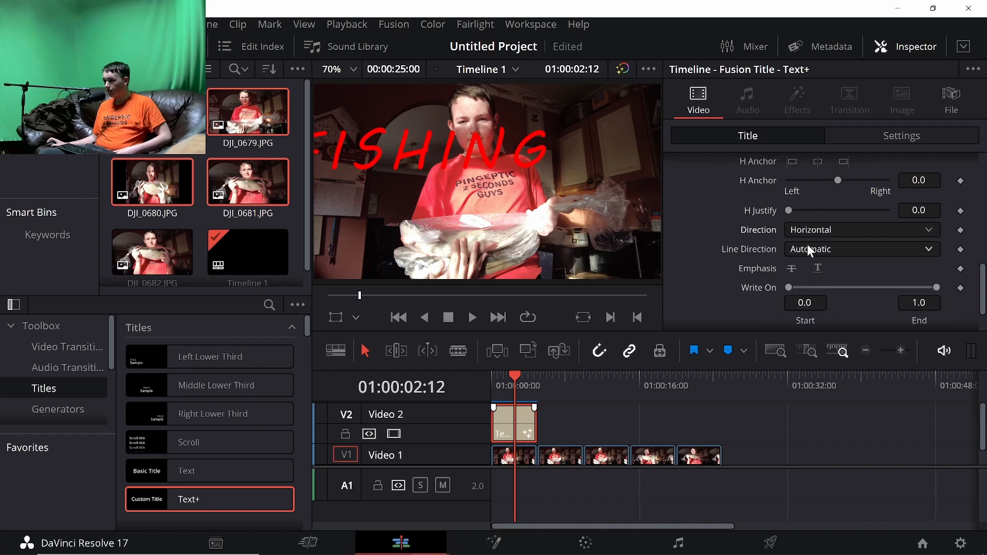
{"action": "left_click", "coordinate": [807, 229]}
{"action": "left_click", "coordinate": [805, 245]}
Step: Examine the title's advanced text controls and its layout and background settings
{"action": "scroll", "coordinate": [757, 254], "scroll_direction": "down", "scroll_amount": 2}
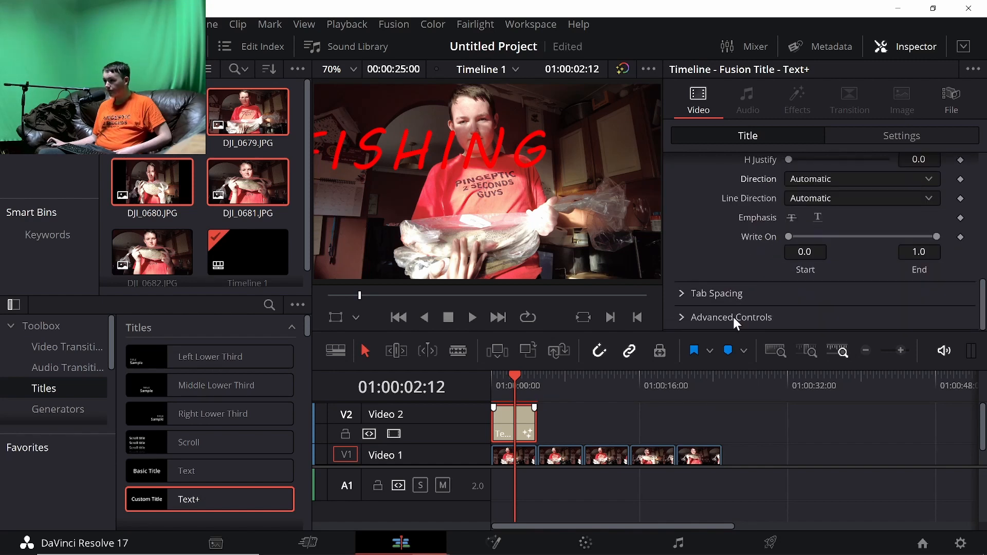
{"action": "left_click", "coordinate": [686, 315]}
{"action": "scroll", "coordinate": [701, 256], "scroll_direction": "down", "scroll_amount": 7}
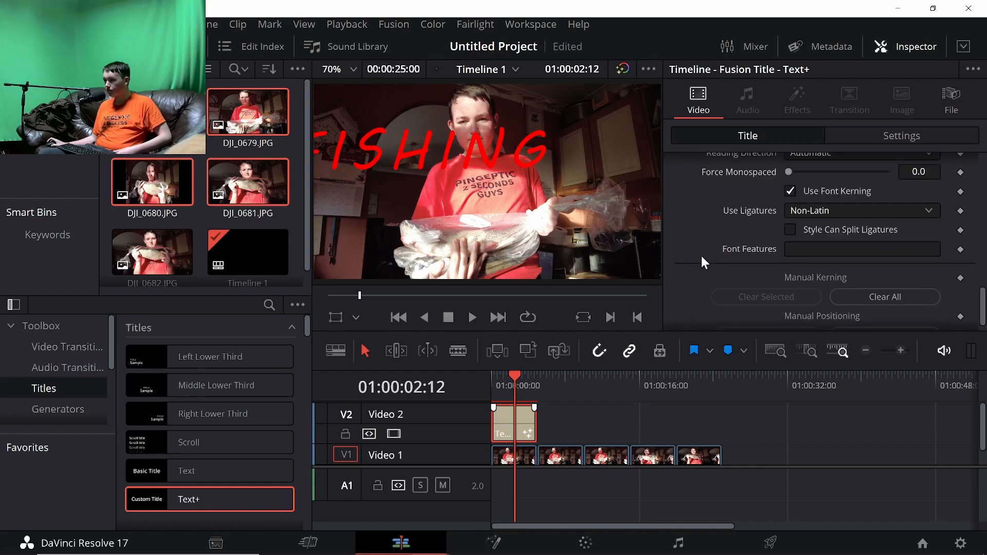
{"action": "scroll", "coordinate": [700, 258], "scroll_direction": "down", "scroll_amount": 1}
{"action": "scroll", "coordinate": [699, 257], "scroll_direction": "up", "scroll_amount": 8}
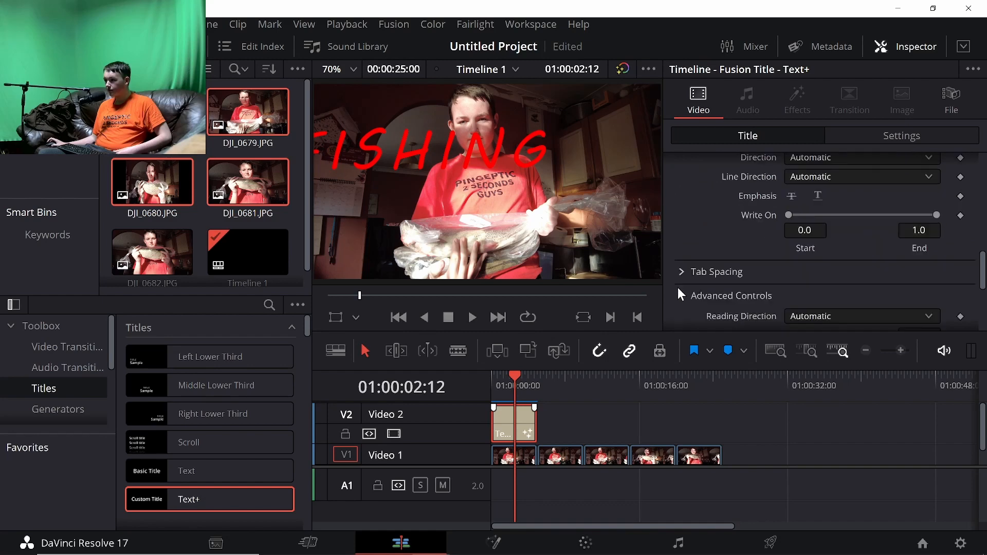
{"action": "scroll", "coordinate": [679, 263], "scroll_direction": "up", "scroll_amount": 10}
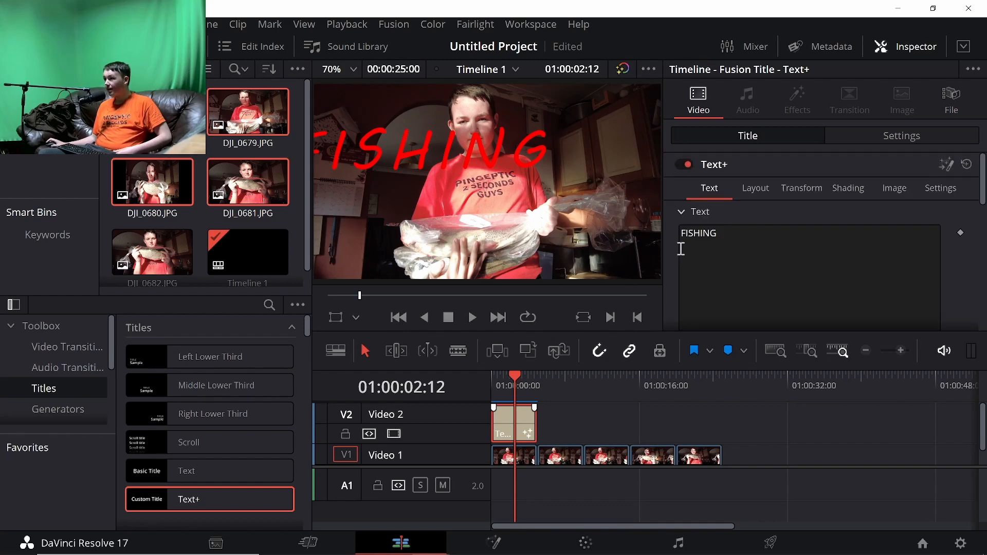
{"action": "left_click", "coordinate": [765, 190]}
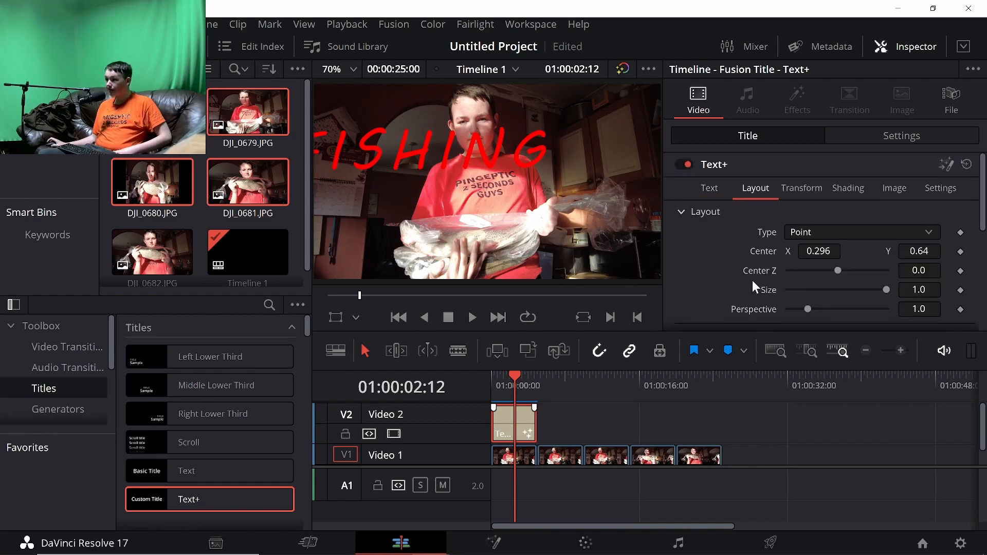
{"action": "scroll", "coordinate": [752, 280], "scroll_direction": "down", "scroll_amount": 2}
{"action": "scroll", "coordinate": [751, 276], "scroll_direction": "down", "scroll_amount": 3}
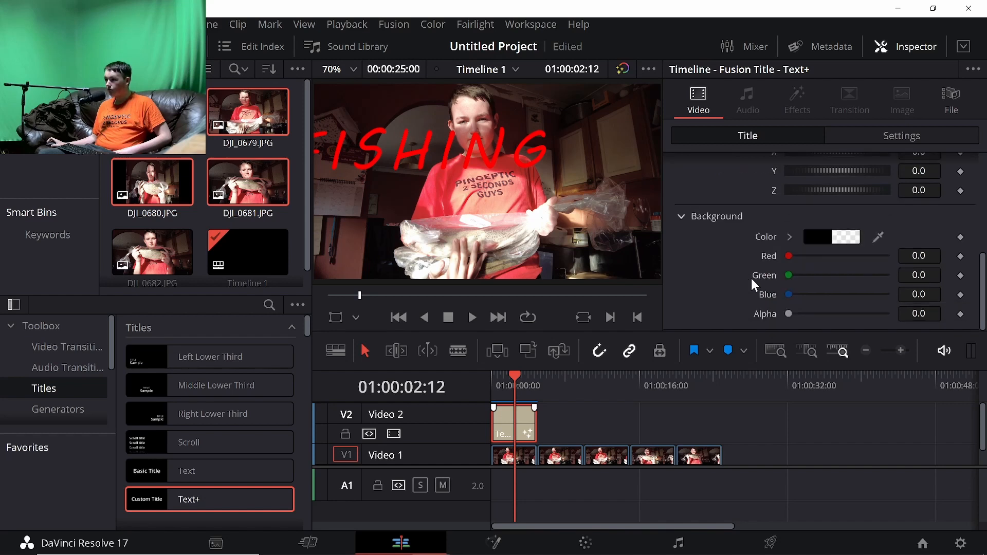
{"action": "scroll", "coordinate": [751, 279], "scroll_direction": "up", "scroll_amount": 5}
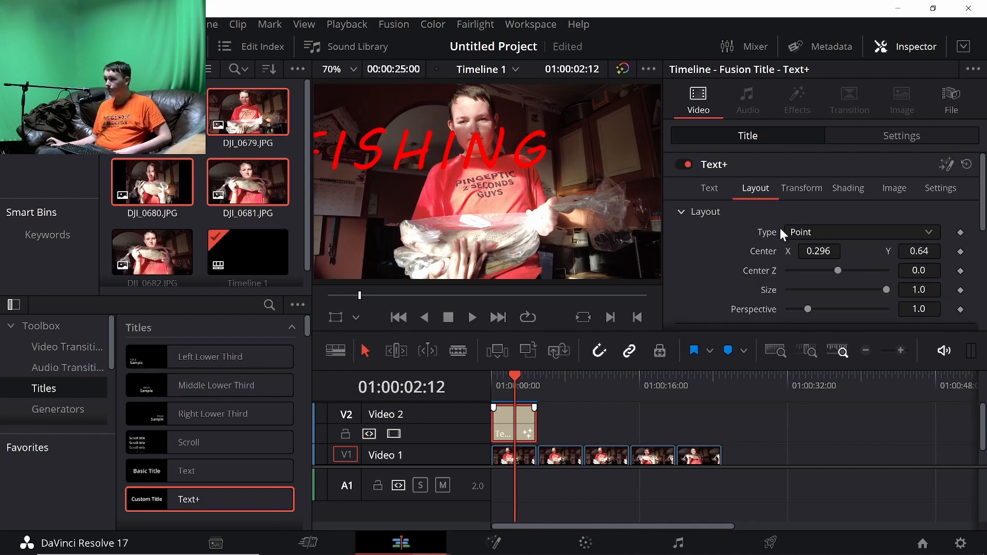
Step: Reshape the title's characters by setting their transform size to 0.866 in X and 2.087 in Y
{"action": "left_click", "coordinate": [809, 191]}
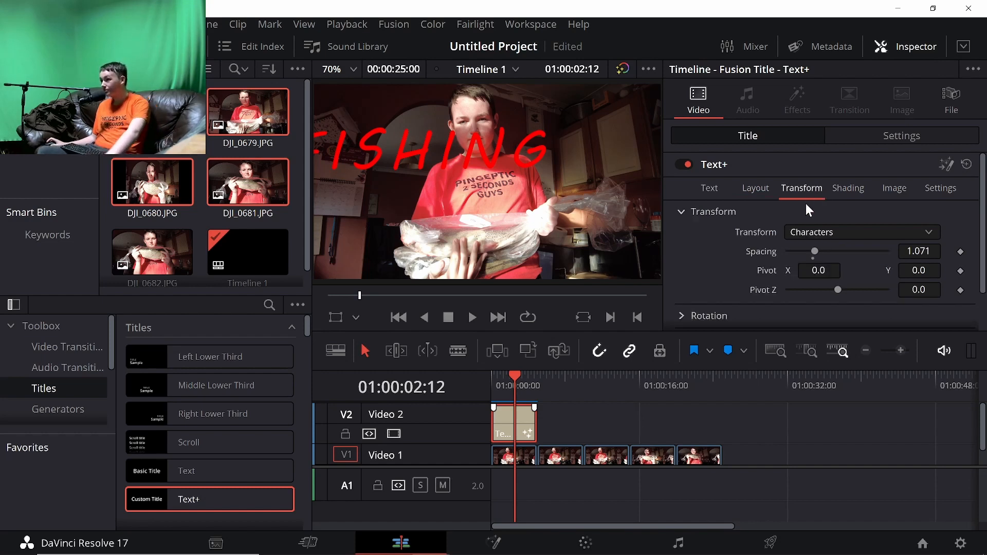
{"action": "left_click", "coordinate": [843, 233]}
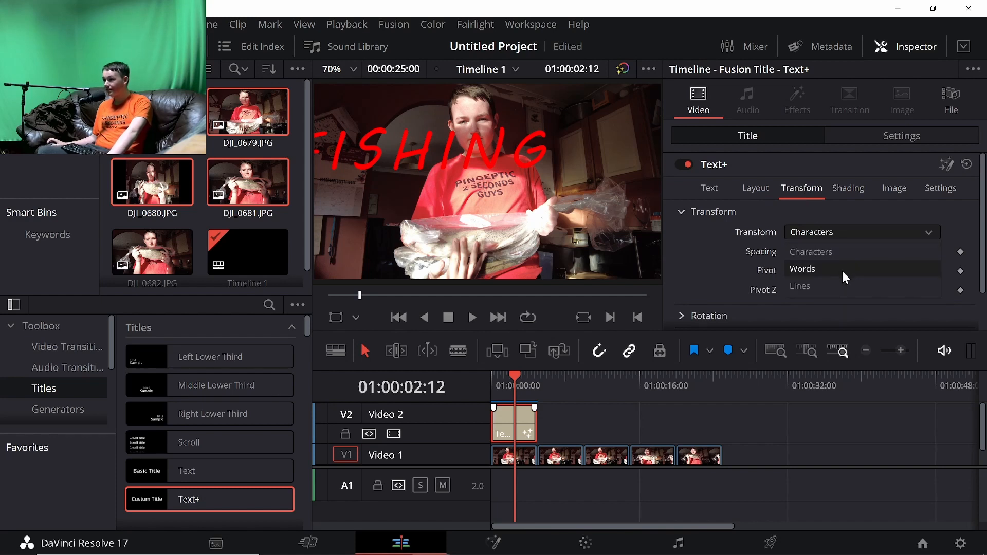
{"action": "left_click", "coordinate": [840, 224]}
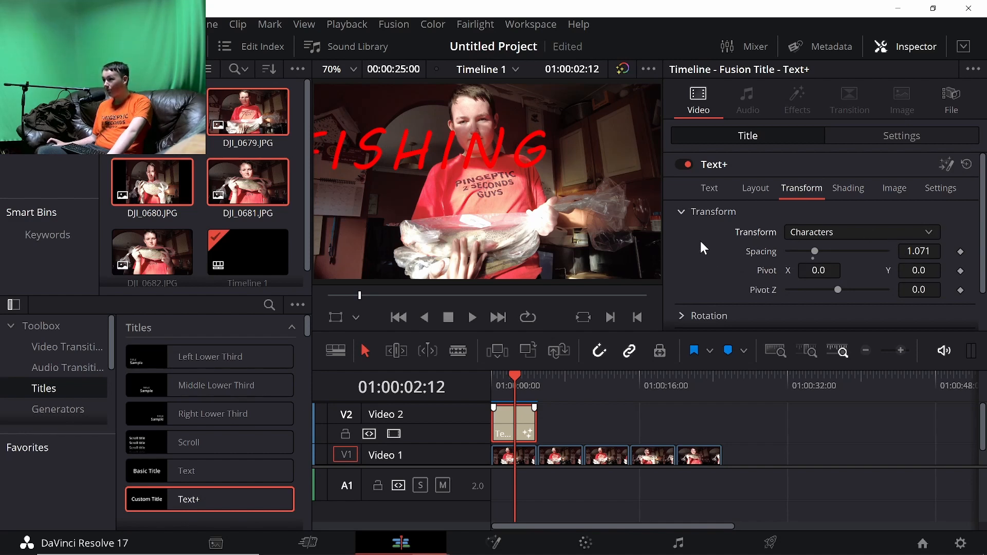
{"action": "scroll", "coordinate": [946, 231], "scroll_direction": "down", "scroll_amount": 2}
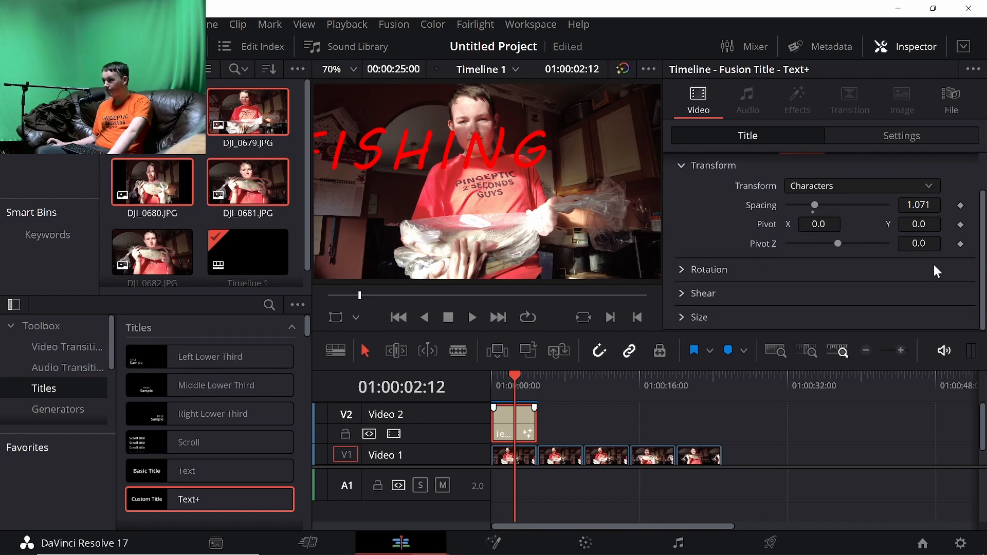
{"action": "left_click", "coordinate": [680, 316]}
{"action": "scroll", "coordinate": [695, 309], "scroll_direction": "down", "scroll_amount": 2}
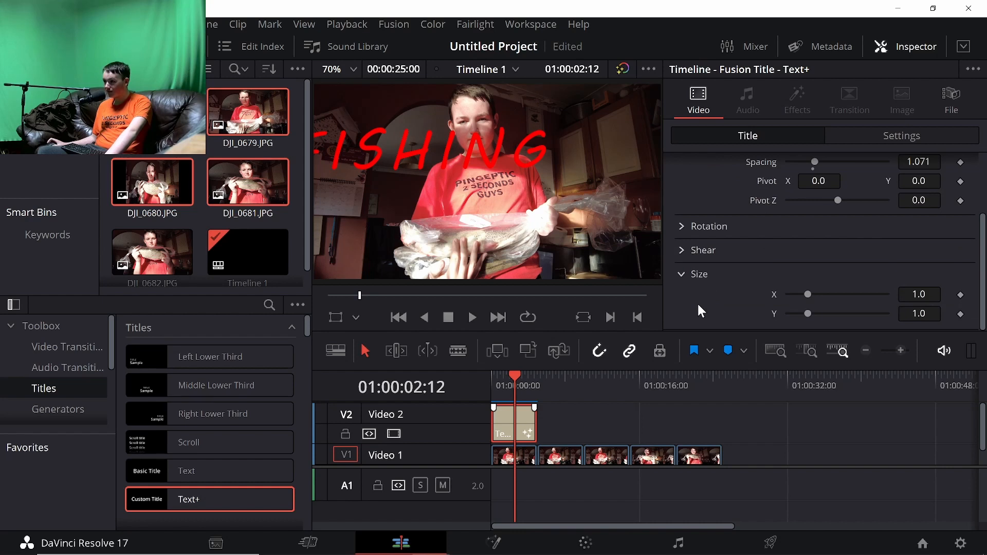
{"action": "left_click", "coordinate": [684, 270]}
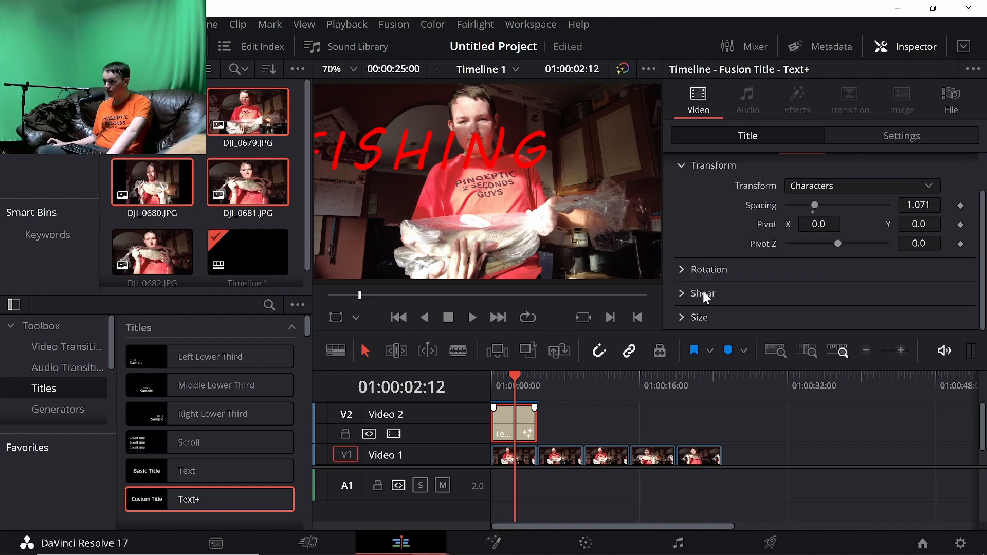
{"action": "left_click", "coordinate": [688, 316]}
{"action": "scroll", "coordinate": [699, 309], "scroll_direction": "down", "scroll_amount": 2}
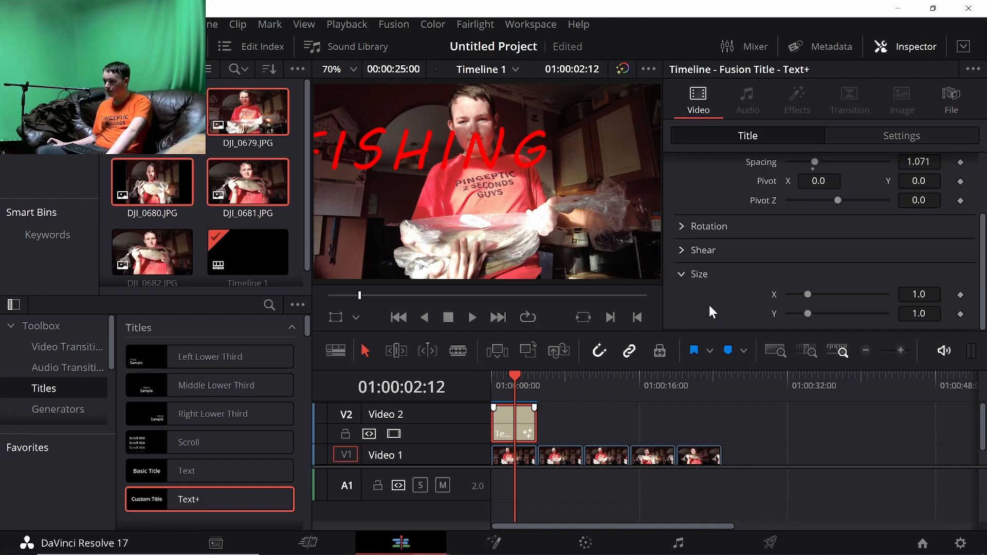
{"action": "left_click_drag", "start_coordinate": [808, 297], "coordinate": [832, 322]}
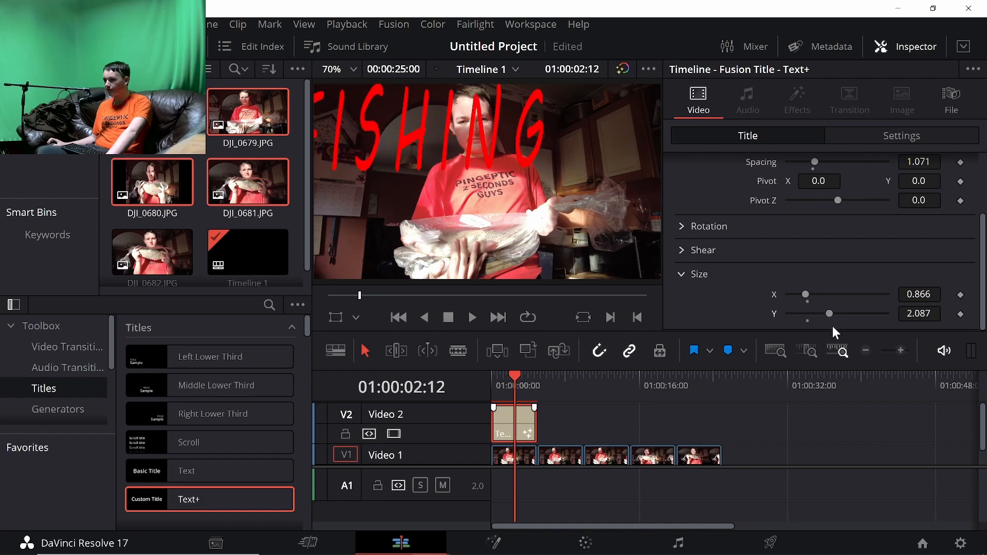
{"action": "left_click", "coordinate": [678, 273]}
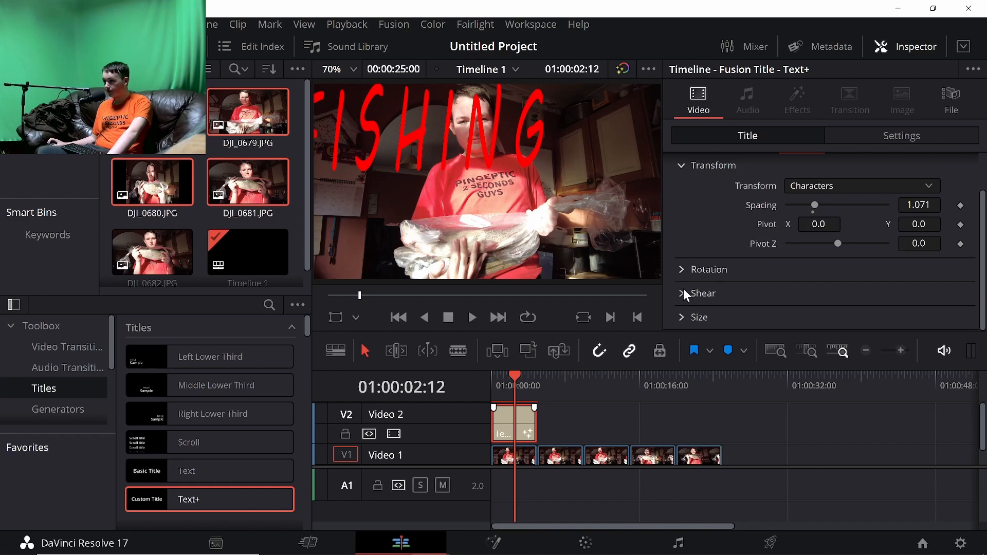
Step: Look through the title's shear, shading, image and general settings, and return to its text properties
{"action": "left_click", "coordinate": [683, 289]}
{"action": "left_click", "coordinate": [683, 288]}
{"action": "scroll", "coordinate": [748, 132], "scroll_direction": "up", "scroll_amount": 2}
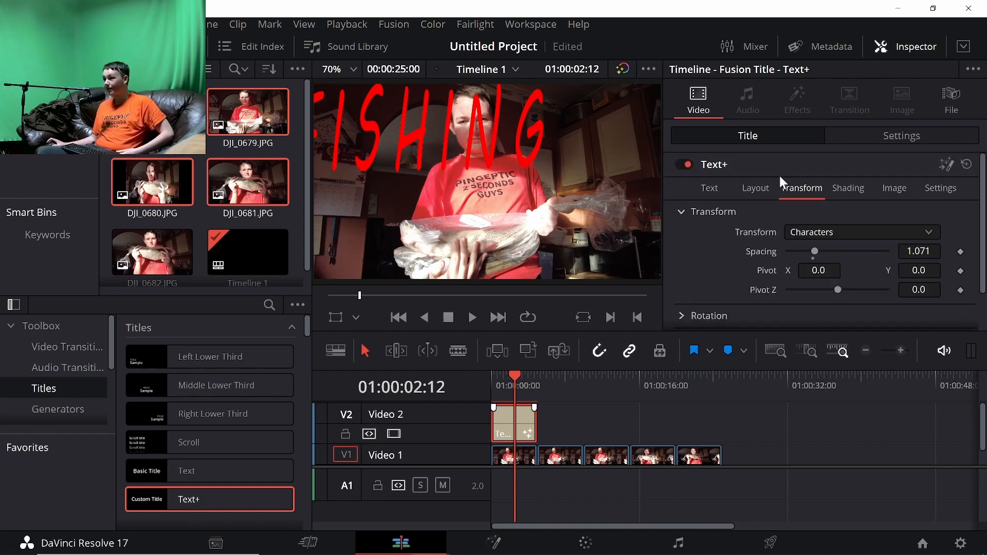
{"action": "left_click", "coordinate": [848, 191]}
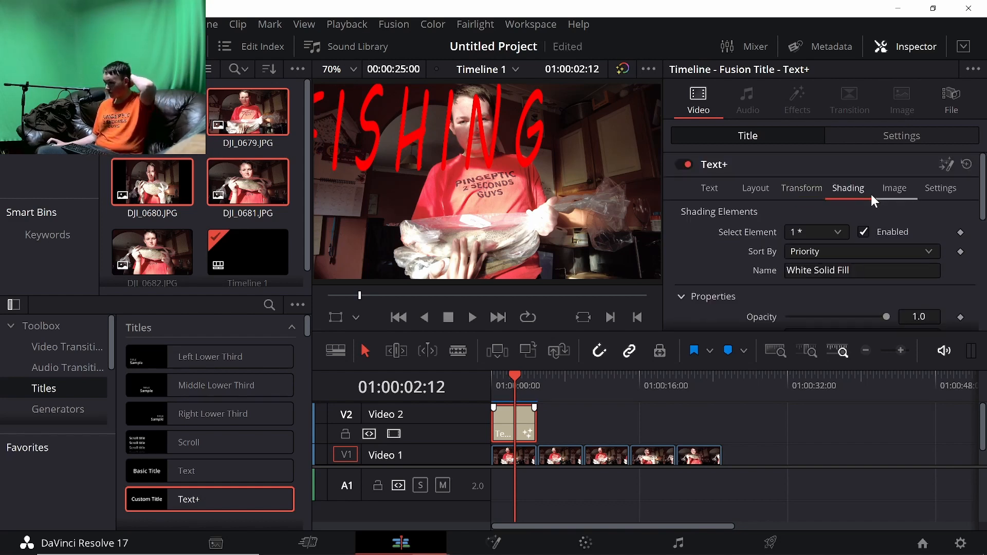
{"action": "left_click", "coordinate": [892, 189]}
{"action": "left_click", "coordinate": [939, 189]}
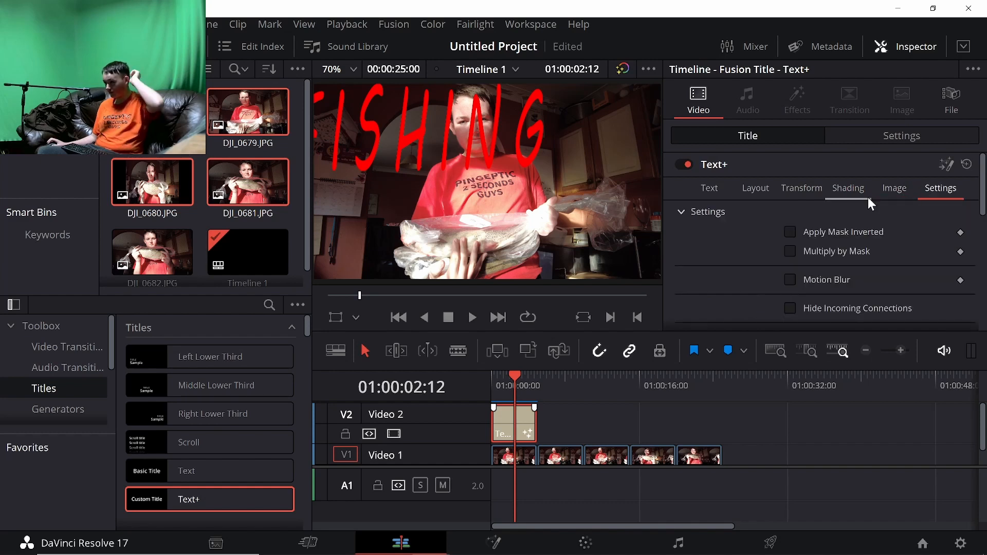
{"action": "left_click", "coordinate": [714, 186]}
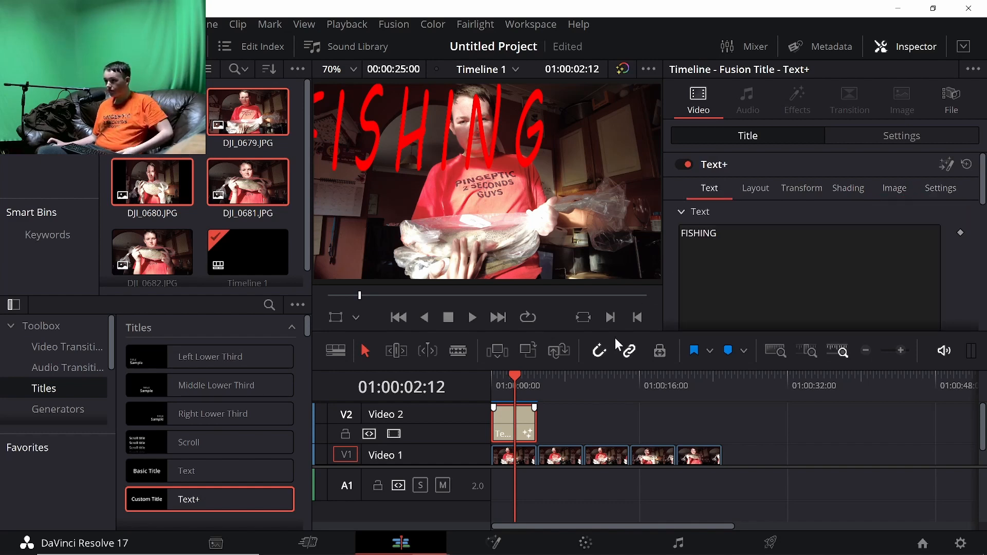
Step: Zoom the first photo clip, DJI_0678.JPG, to 3.810 and set its position to X 213 and Y -1151
{"action": "left_click", "coordinate": [523, 455]}
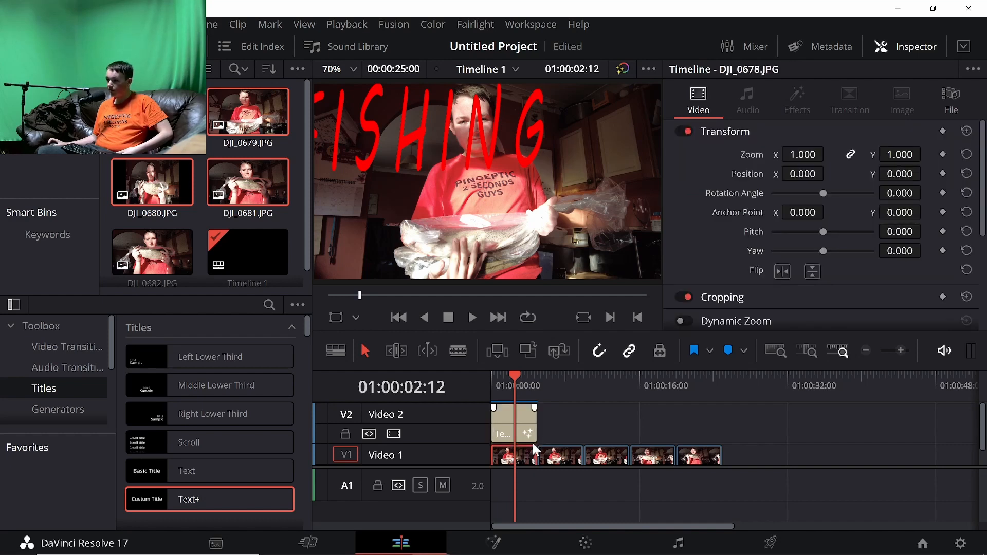
{"action": "scroll", "coordinate": [428, 423], "scroll_direction": "down", "scroll_amount": 1}
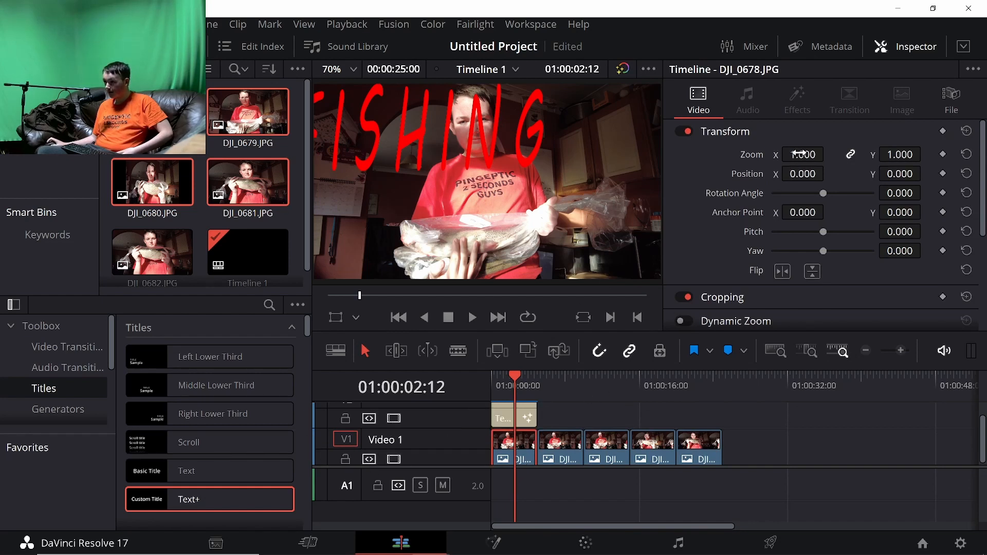
{"action": "left_click_drag", "start_coordinate": [799, 154], "coordinate": [926, 174]}
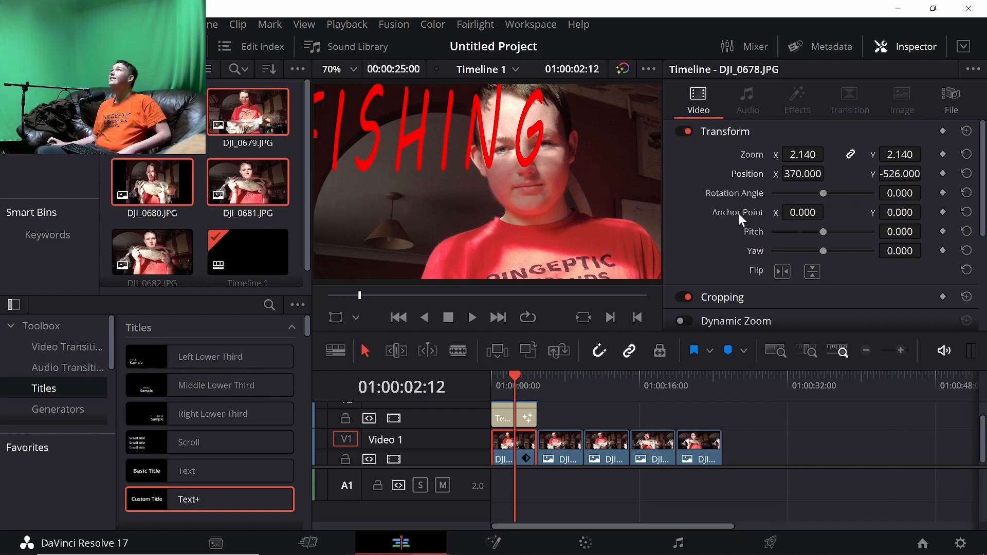
{"action": "mouse_move", "coordinate": [794, 174]}
{"action": "left_mouse_down"}
{"action": "mouse_move", "coordinate": [828, 154]}
{"action": "mouse_move", "coordinate": [790, 152]}
{"action": "mouse_move", "coordinate": [812, 175]}
{"action": "left_mouse_up"}
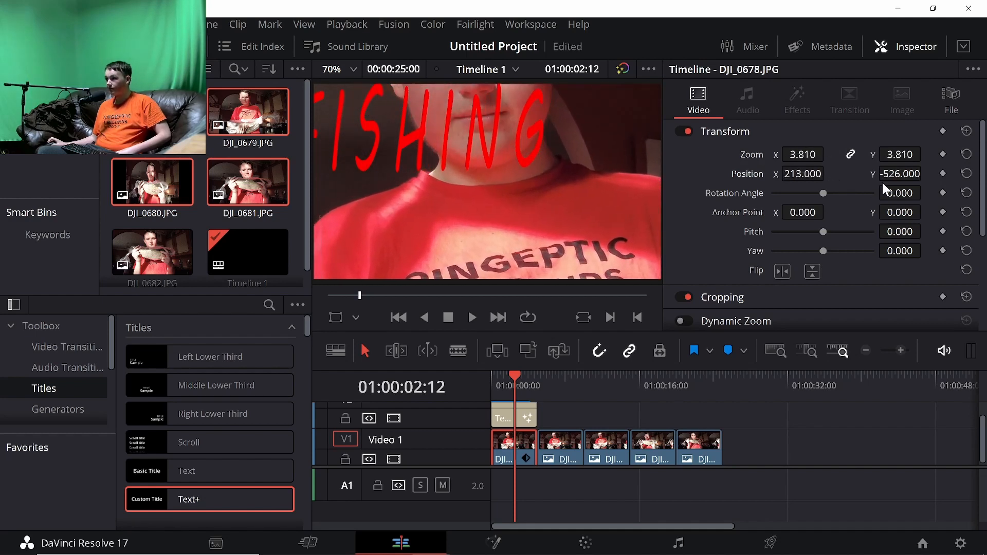
{"action": "left_click_drag", "start_coordinate": [894, 174], "coordinate": [843, 174]}
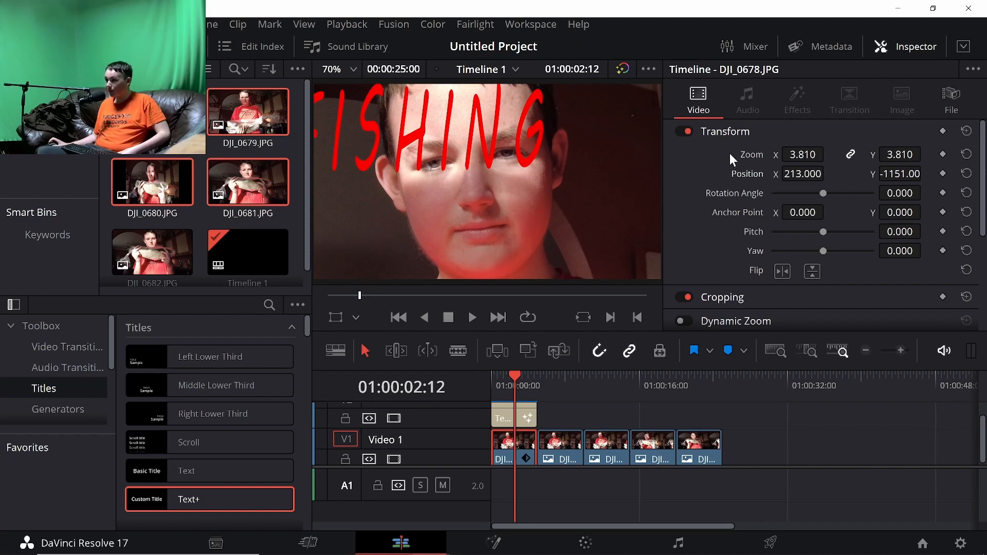
Step: Look through the photo clip's stabilization, retime and scaling, and other video settings, including the Retime Process options, and collapse the transform settings
{"action": "scroll", "coordinate": [711, 238], "scroll_direction": "down", "scroll_amount": 5}
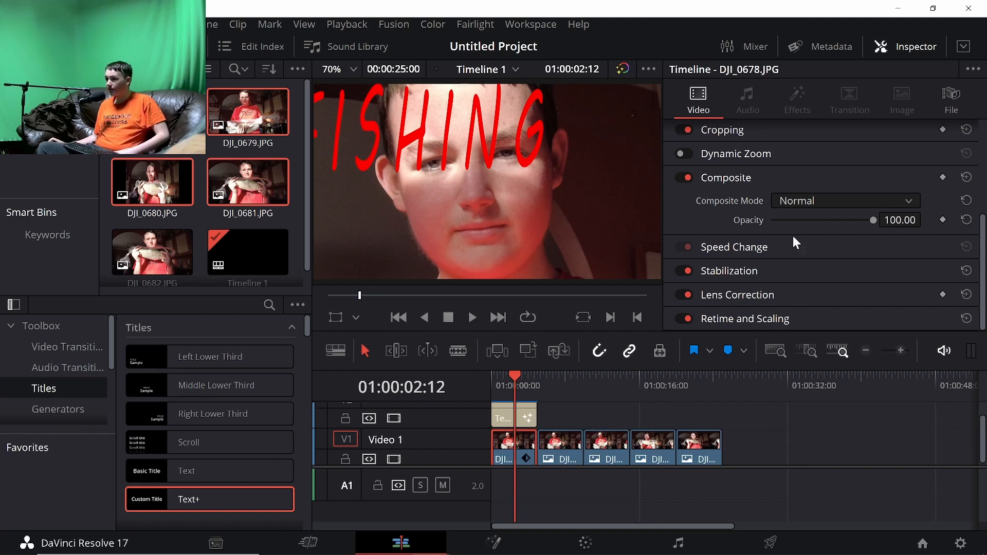
{"action": "left_click", "coordinate": [789, 272]}
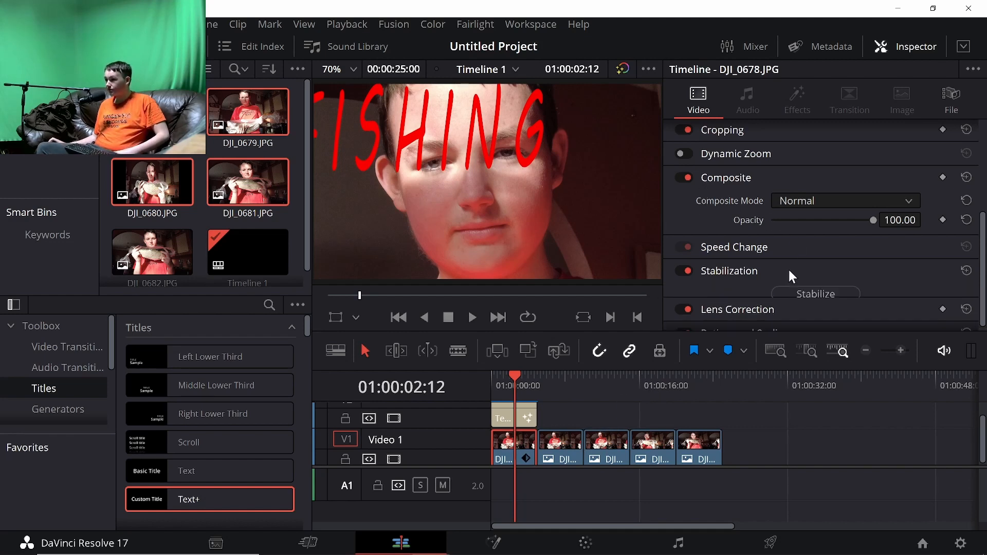
{"action": "left_click", "coordinate": [710, 272]}
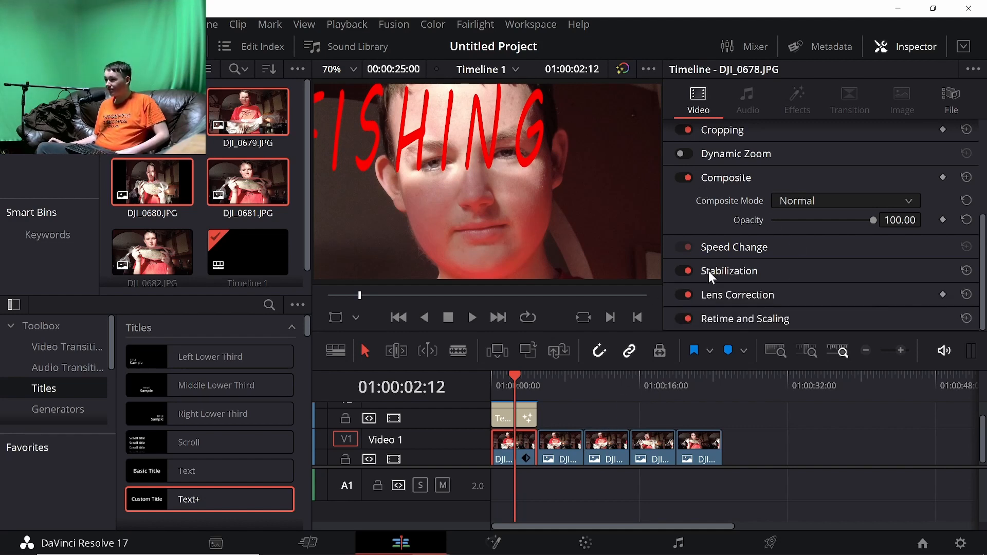
{"action": "left_click", "coordinate": [744, 320]}
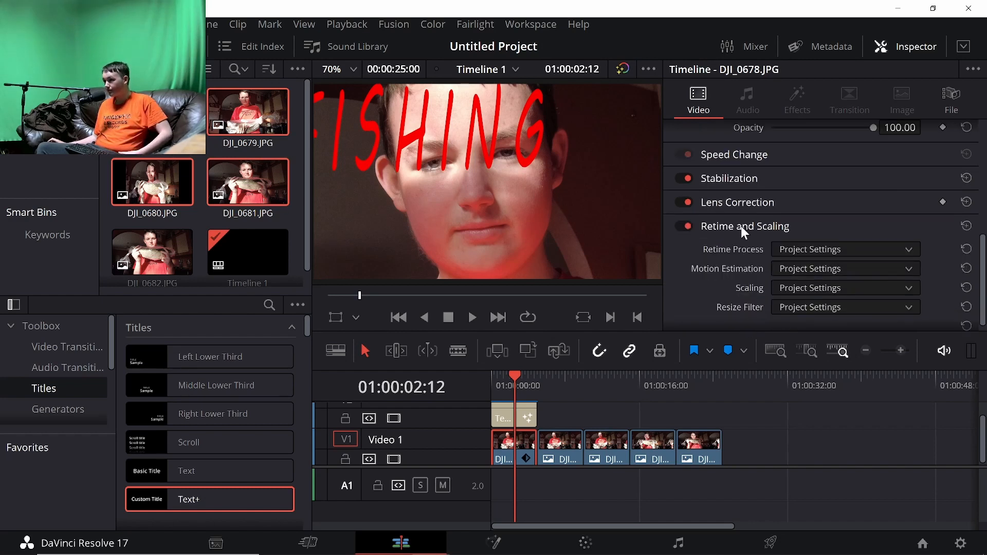
{"action": "left_click", "coordinate": [787, 250]}
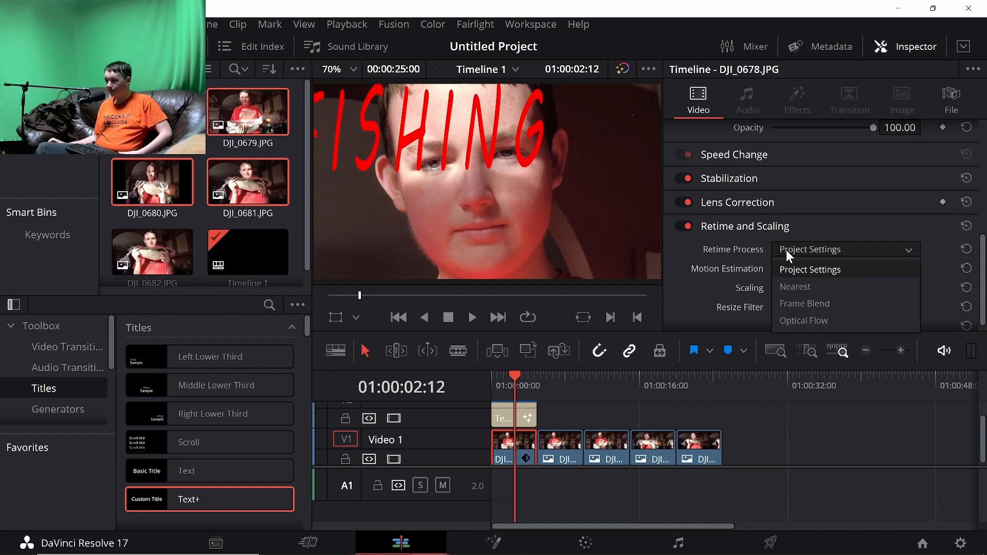
{"action": "left_click", "coordinate": [785, 250]}
{"action": "left_click", "coordinate": [748, 230]}
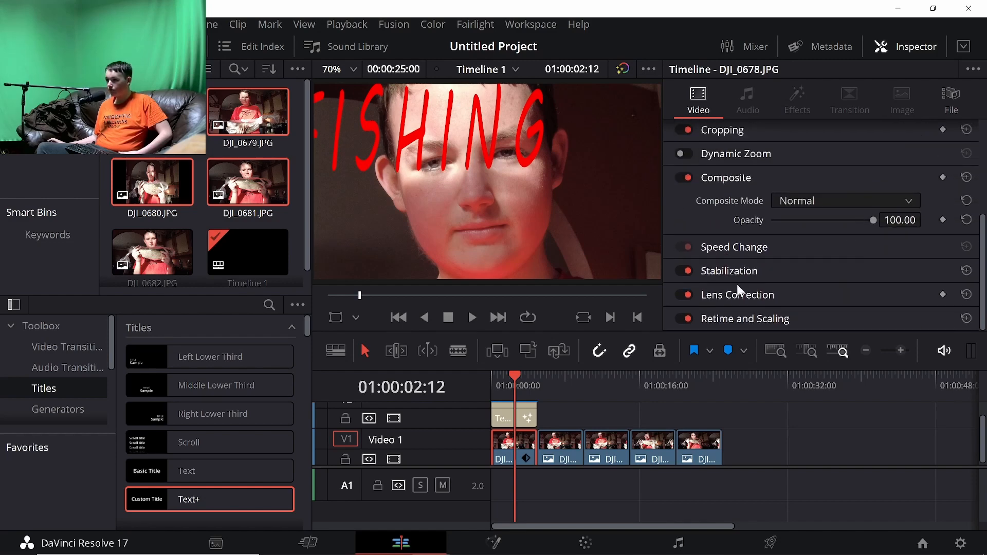
{"action": "scroll", "coordinate": [736, 284], "scroll_direction": "up", "scroll_amount": 3}
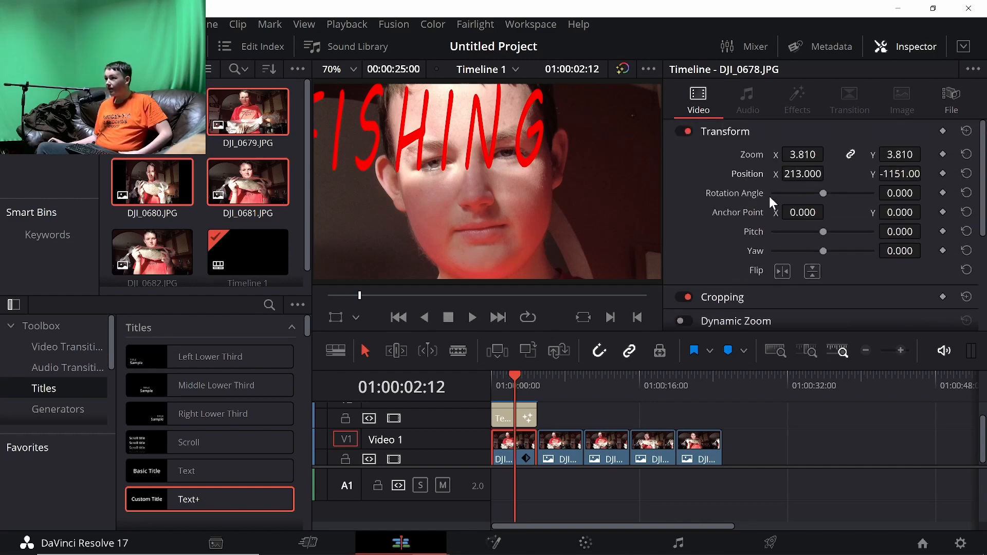
{"action": "left_click", "coordinate": [714, 134]}
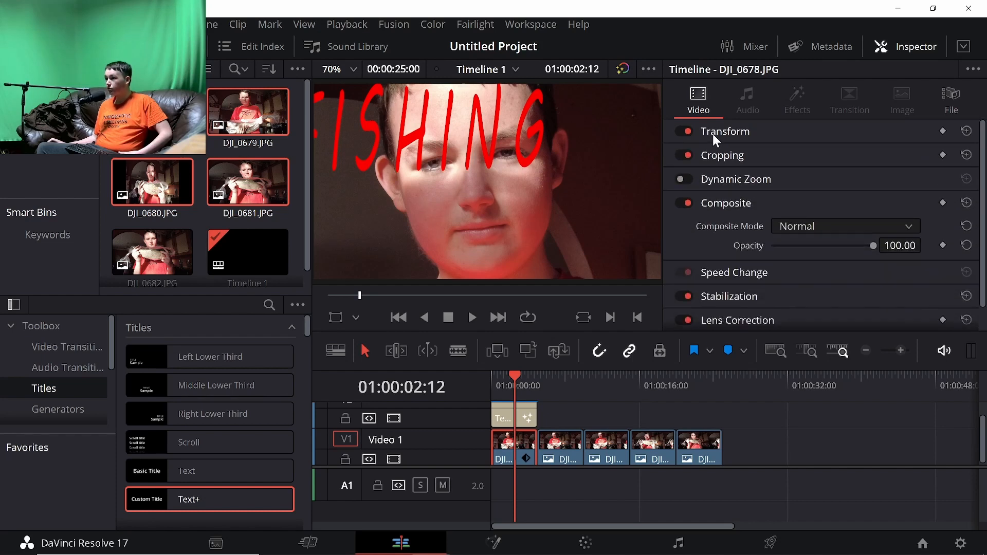
{"action": "scroll", "coordinate": [747, 296], "scroll_direction": "down", "scroll_amount": 1}
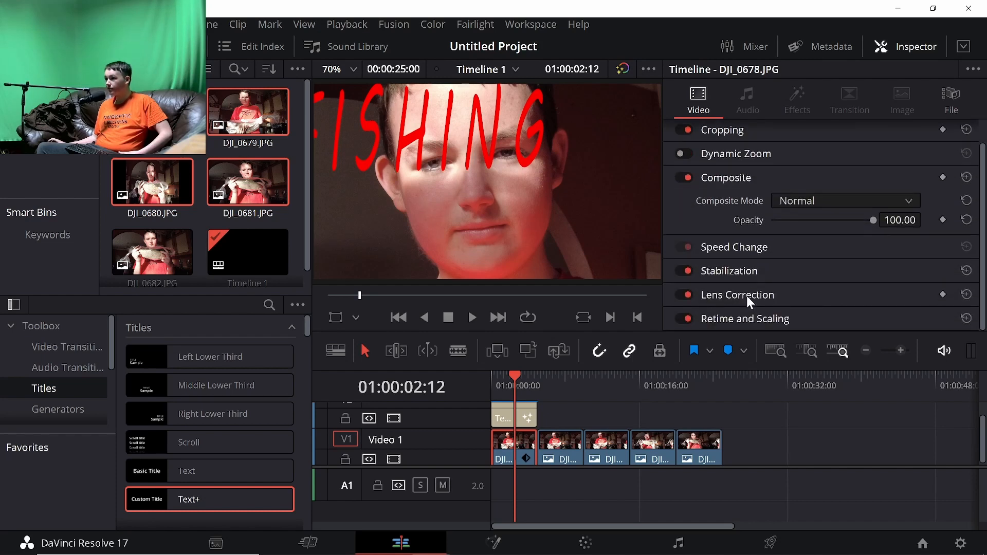
{"action": "scroll", "coordinate": [745, 310], "scroll_direction": "up", "scroll_amount": 1}
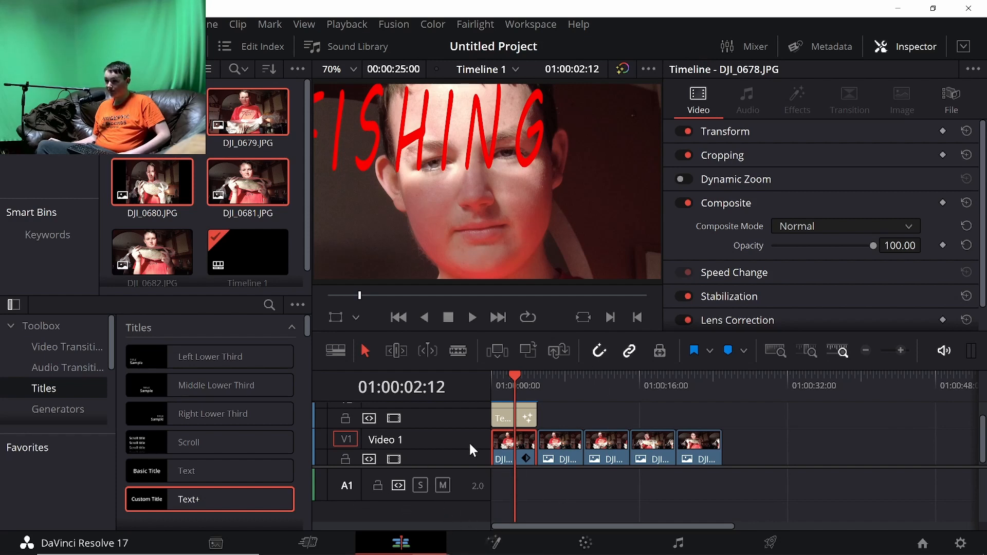
Step: Try muting audio track A1, and unmute it again
{"action": "scroll", "coordinate": [466, 445], "scroll_direction": "down", "scroll_amount": 1}
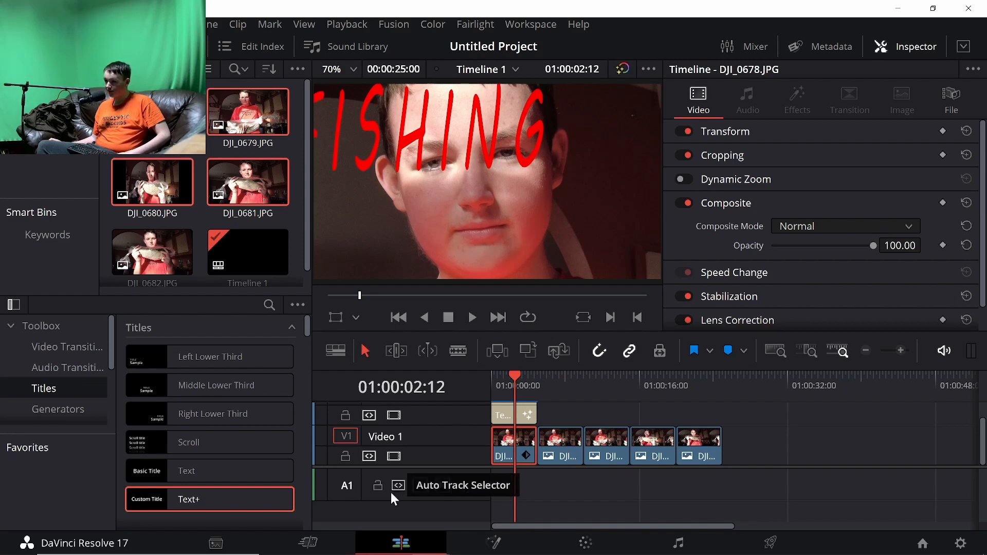
{"action": "left_click", "coordinate": [442, 484]}
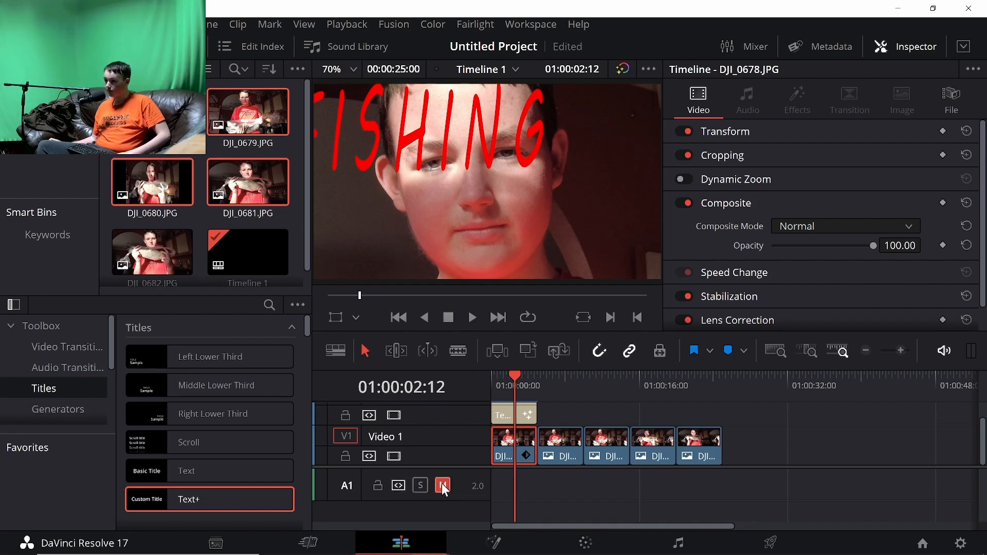
{"action": "left_click", "coordinate": [442, 483]}
{"action": "left_click", "coordinate": [443, 483]}
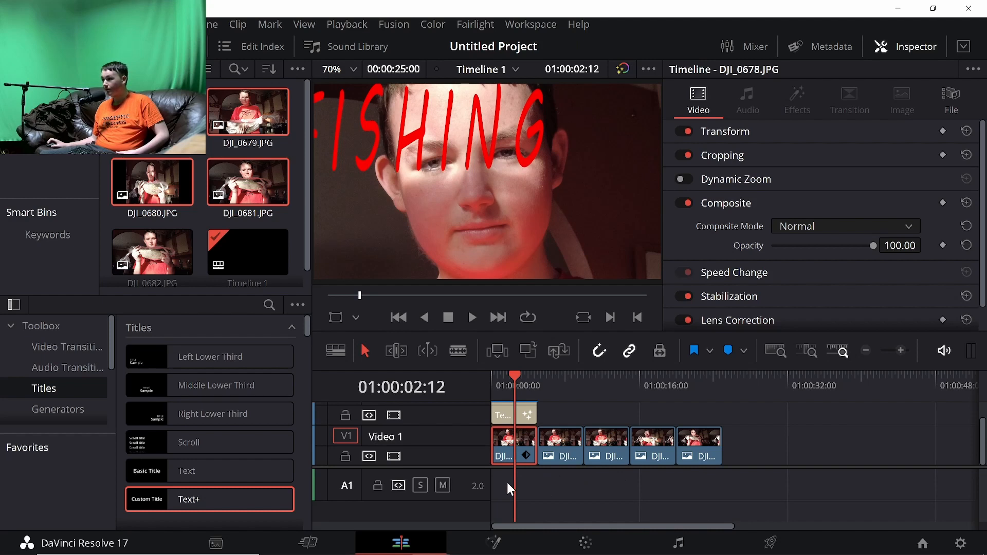
Step: Add a mono audio track below audio track A1 in the timeline
{"action": "right_click", "coordinate": [441, 519]}
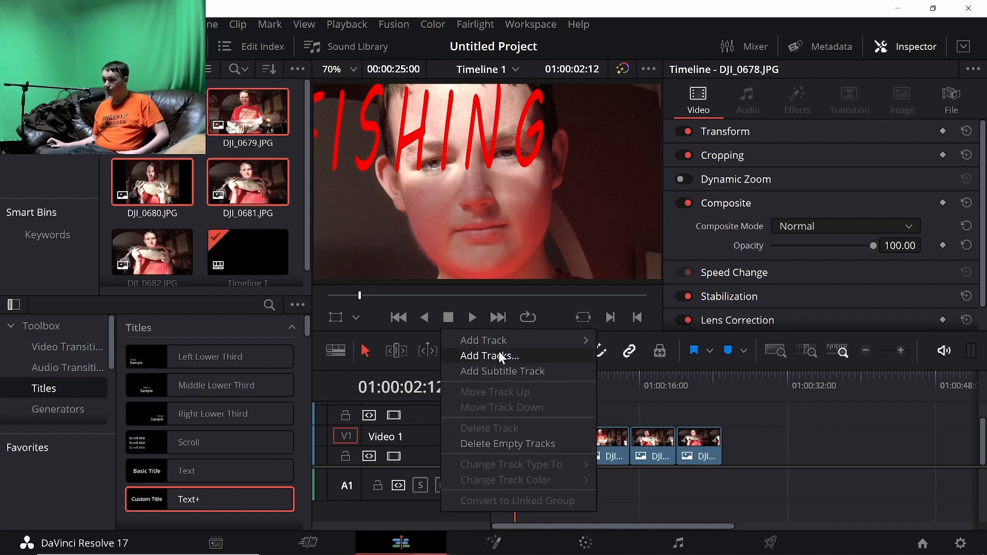
{"action": "mouse_move", "coordinate": [499, 345]}
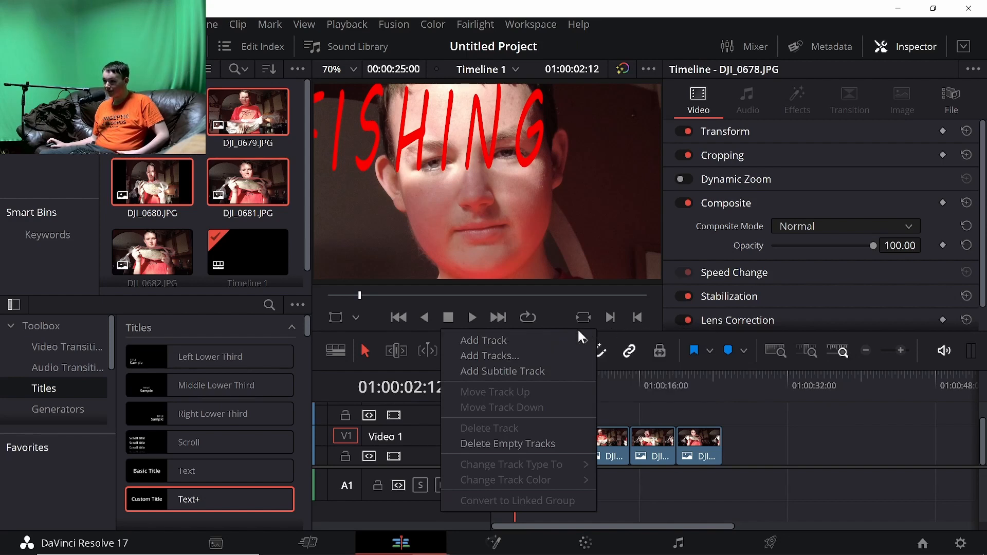
{"action": "mouse_move", "coordinate": [566, 337]}
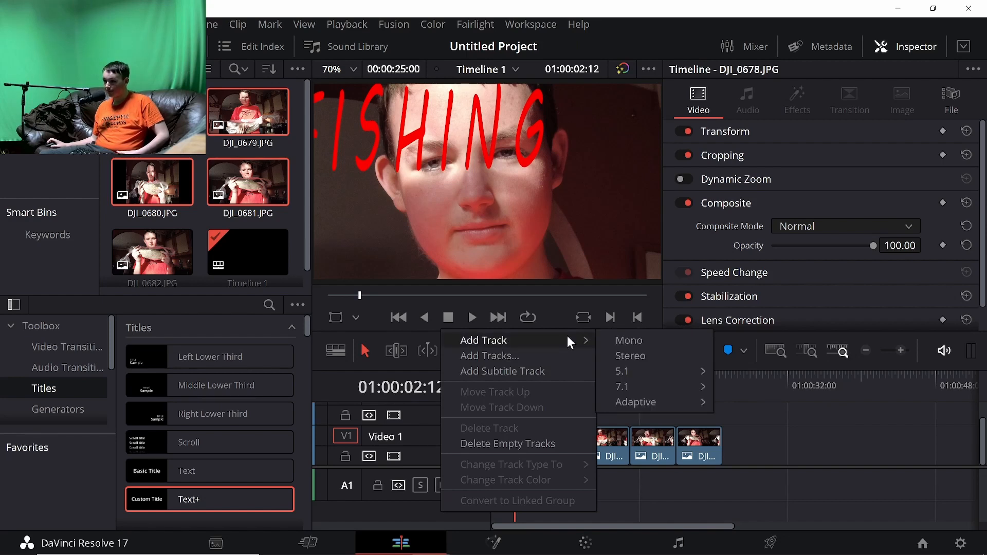
{"action": "left_click", "coordinate": [624, 337]}
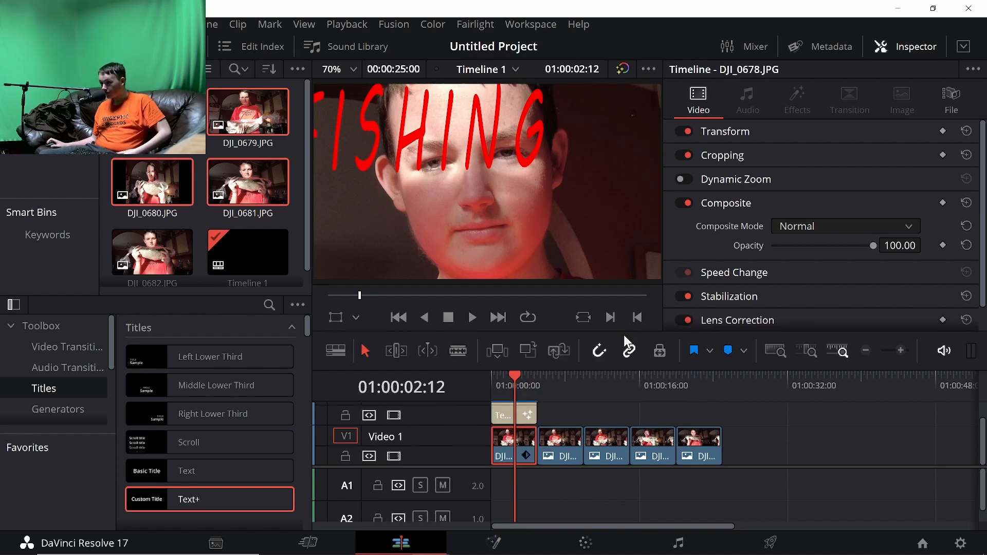
{"action": "right_click", "coordinate": [349, 507]}
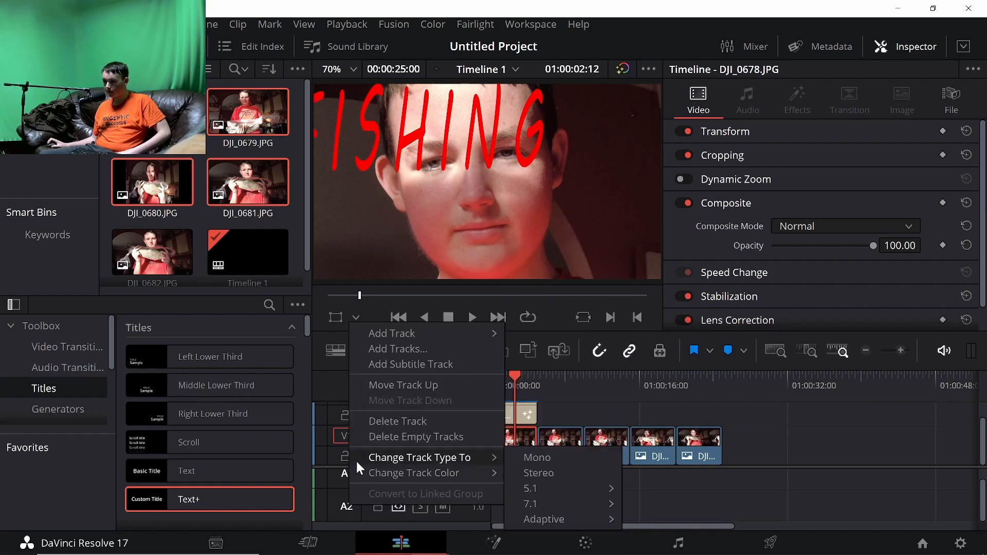
{"action": "mouse_move", "coordinate": [363, 474]}
{"action": "right_click", "coordinate": [334, 505]}
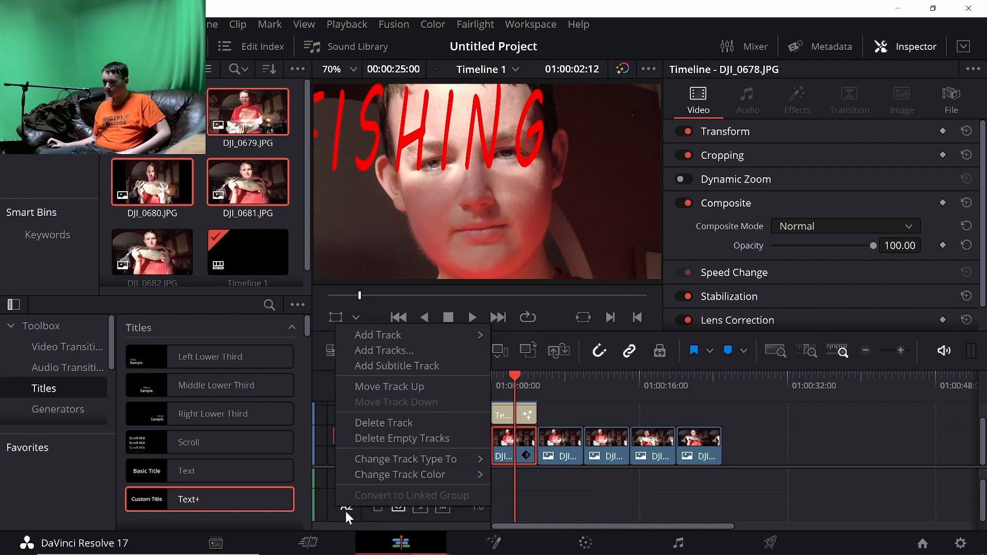
{"action": "left_click", "coordinate": [345, 509]}
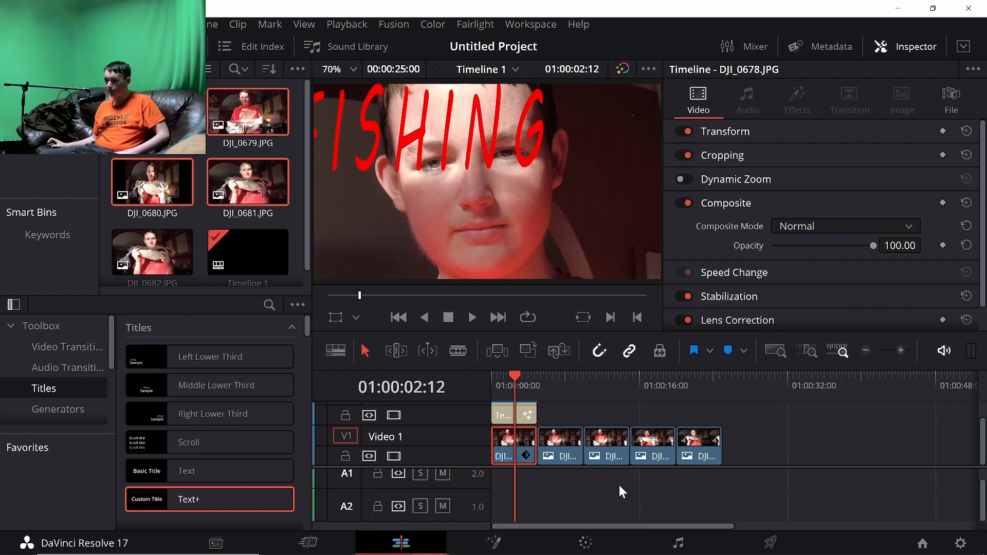
Step: Switch to the Fairlight page and patch the first audio input, the microphone, to the Audio 2 track
{"action": "left_click", "coordinate": [679, 545]}
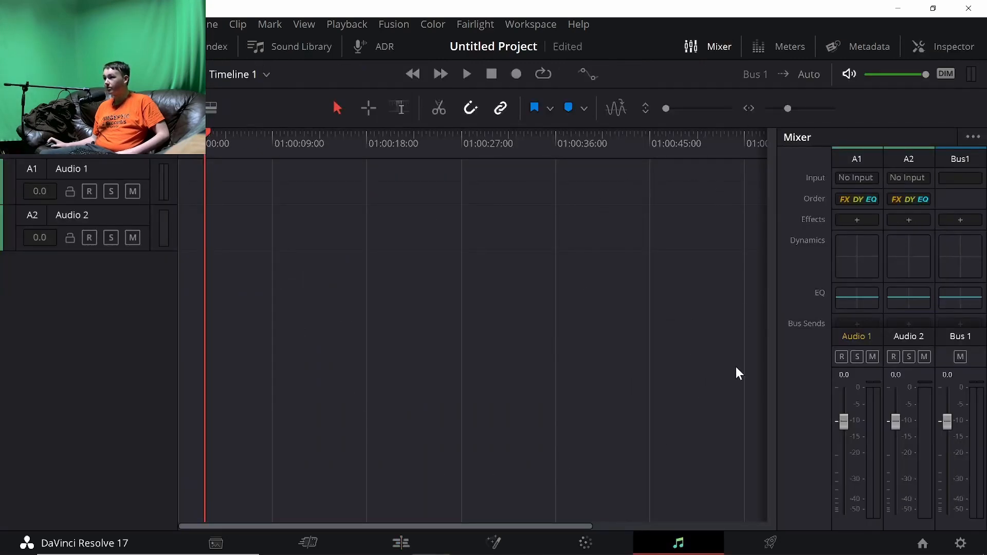
{"action": "left_click", "coordinate": [914, 179]}
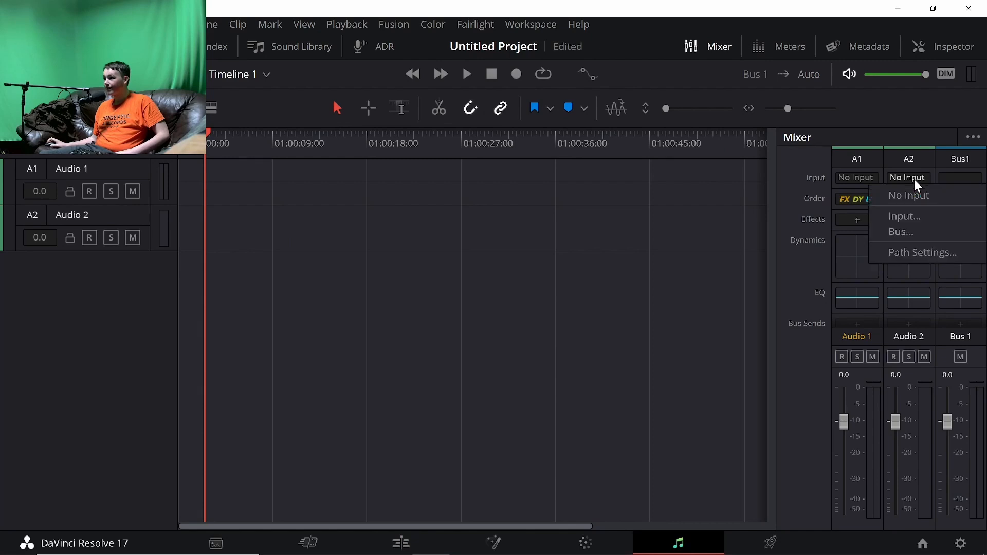
{"action": "left_click", "coordinate": [921, 216]}
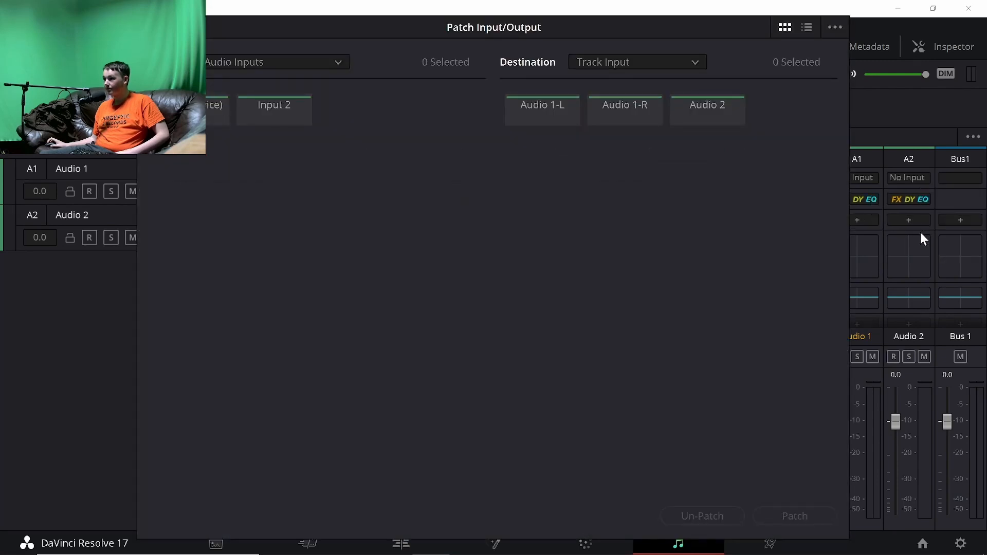
{"action": "left_click", "coordinate": [212, 106]}
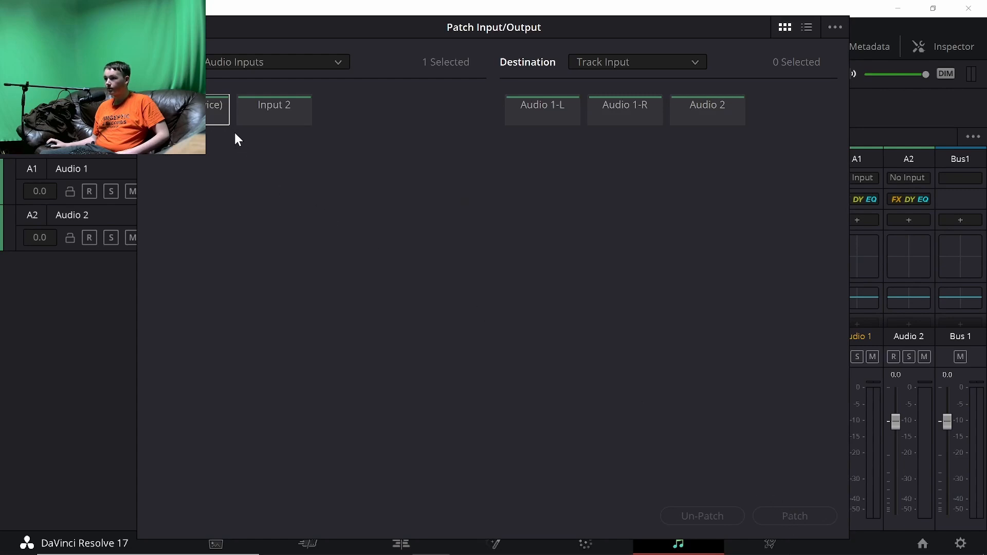
{"action": "left_click", "coordinate": [561, 123]}
{"action": "left_click", "coordinate": [575, 118]}
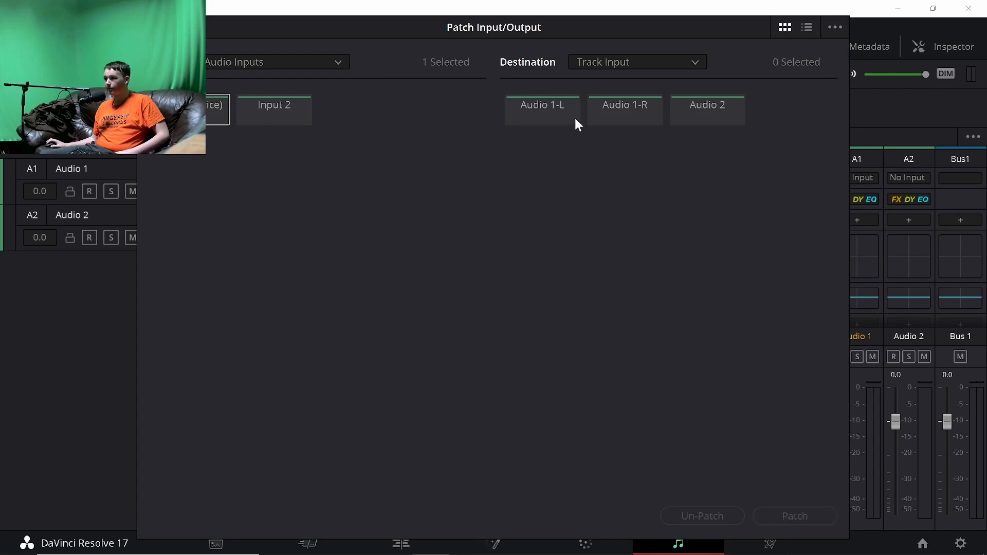
{"action": "left_click", "coordinate": [677, 116]}
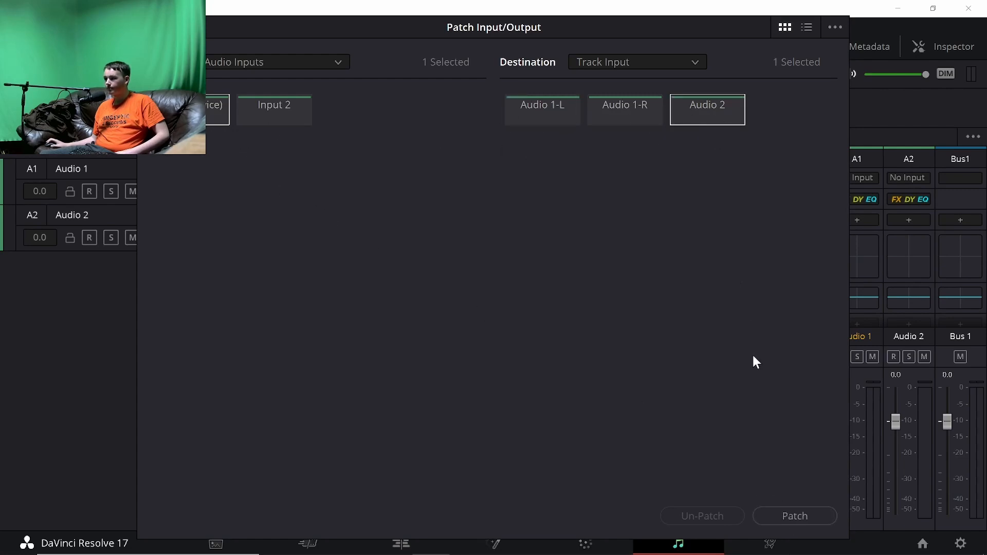
{"action": "left_click", "coordinate": [780, 521]}
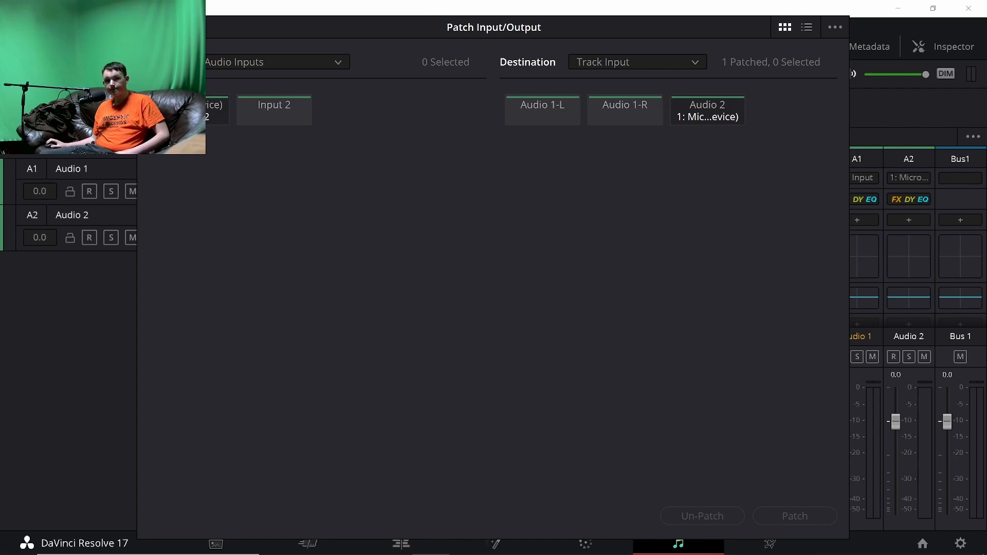
{"action": "key", "text": "Escape"}
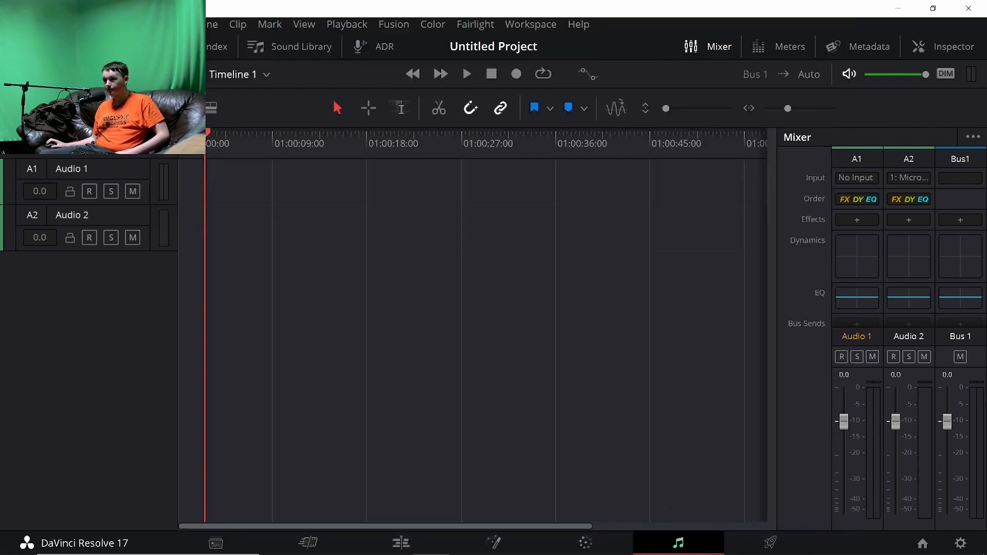
Step: Arm the Audio 2 track and record a microphone clip about 4 seconds long from the timeline's start
{"action": "left_click", "coordinate": [95, 238]}
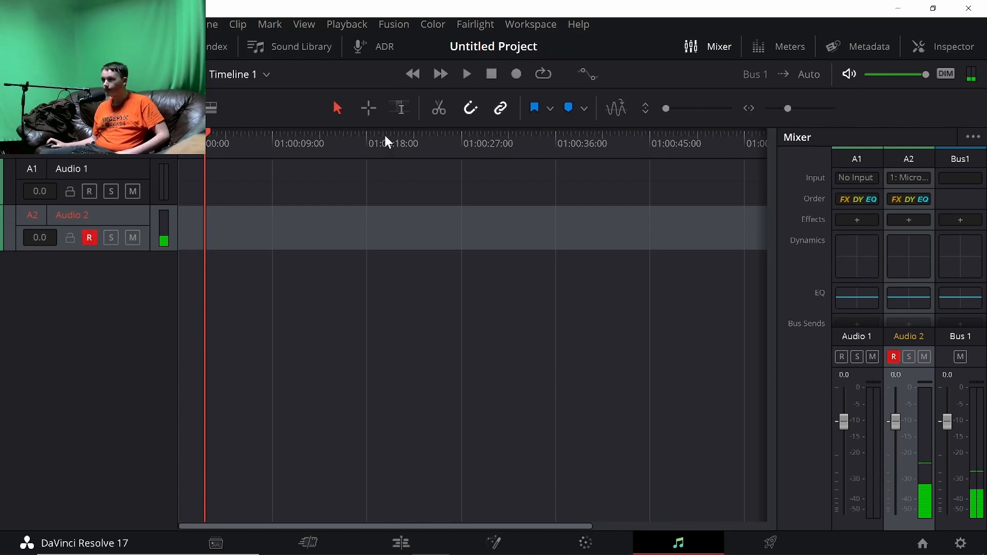
{"action": "left_click", "coordinate": [515, 75]}
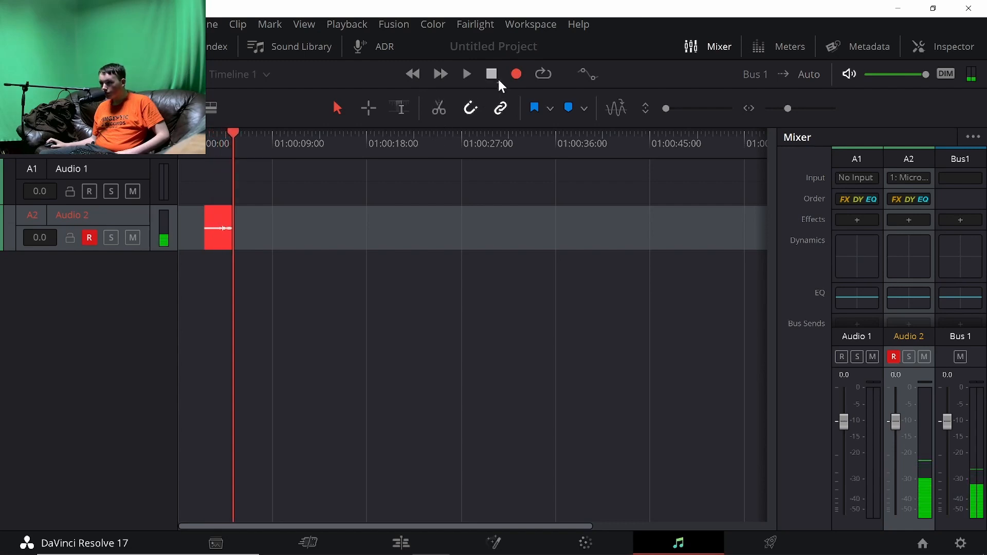
{"action": "left_click", "coordinate": [488, 72]}
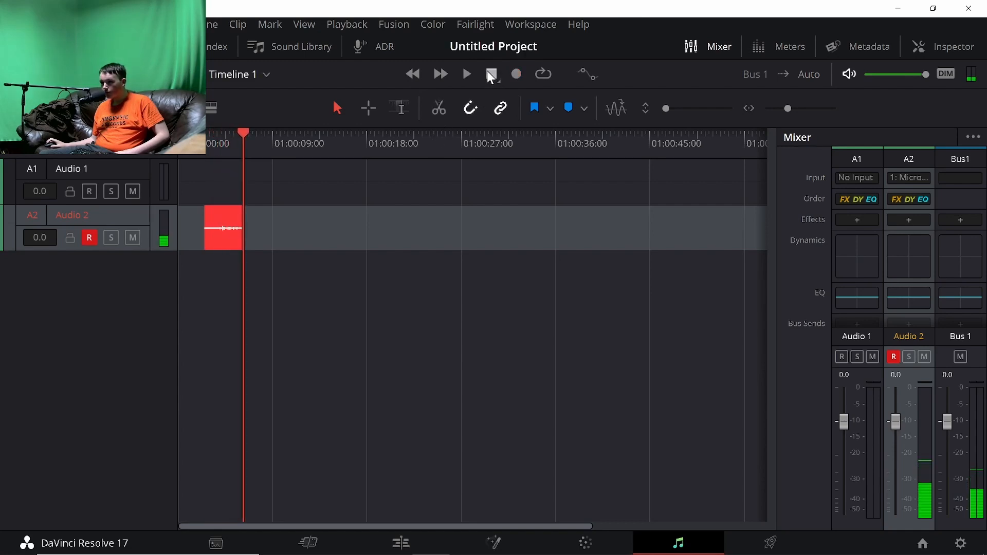
Step: Return the playhead to the timeline's start, disarm Audio 2 and play back the recorded clip
{"action": "left_click", "coordinate": [206, 138]}
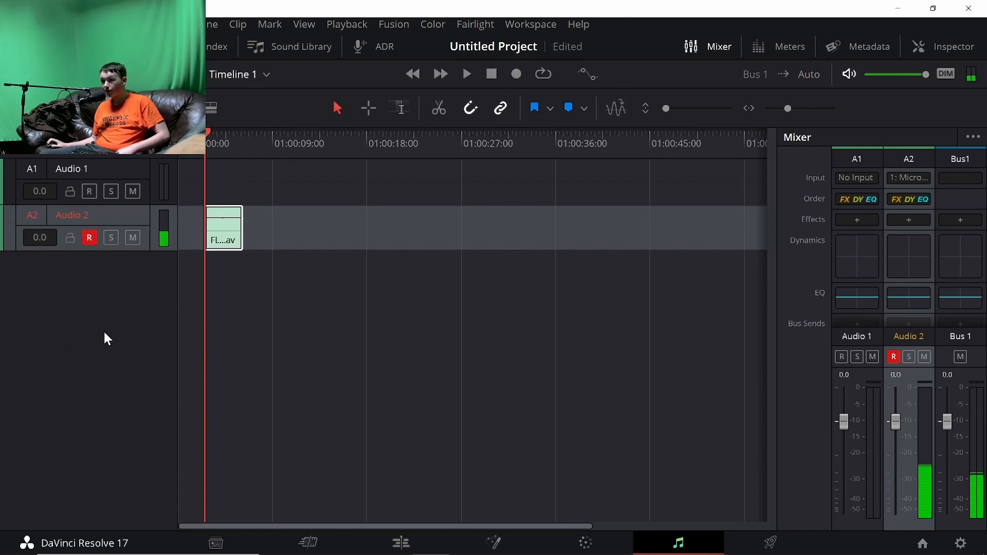
{"action": "left_click", "coordinate": [94, 240]}
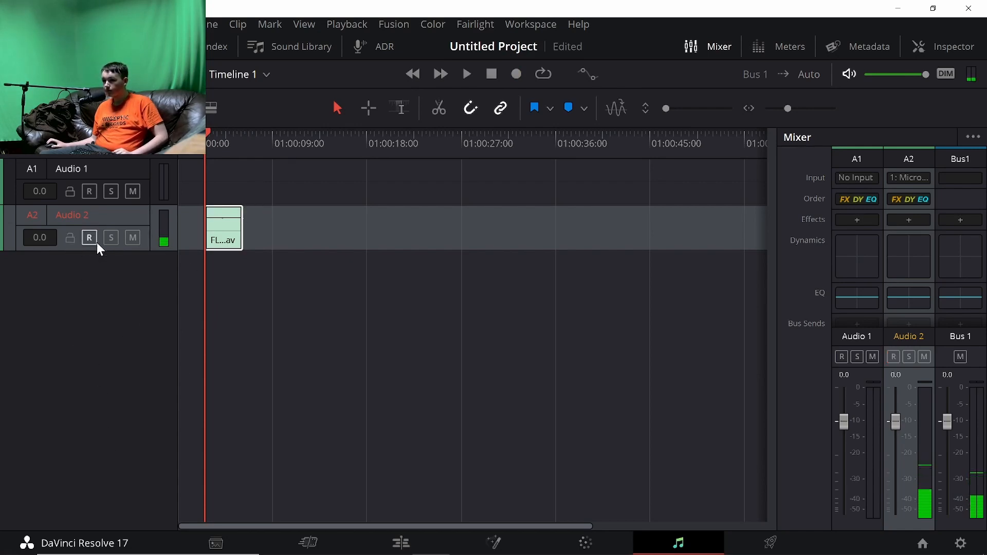
{"action": "left_click", "coordinate": [465, 74]}
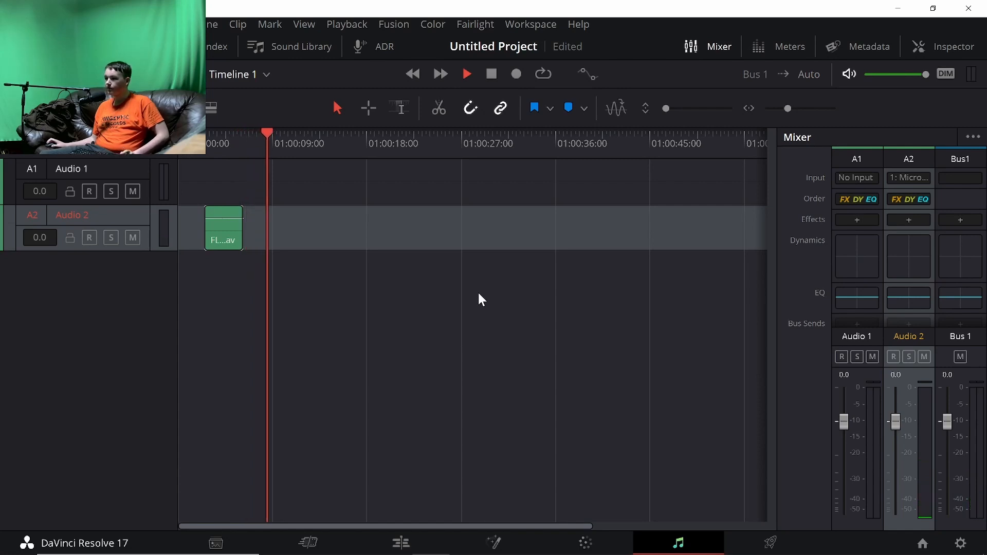
{"action": "key", "text": "space"}
{"action": "mouse_move", "coordinate": [720, 554]}
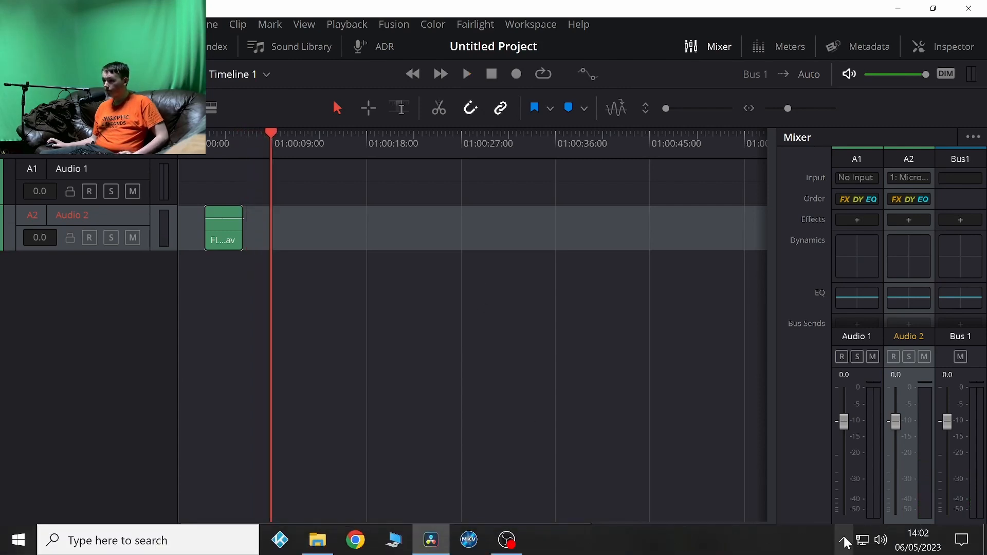
Step: Check the computer's output volume and raise the Audio 2 fader to +10 in the mixer
{"action": "left_click", "coordinate": [880, 541]}
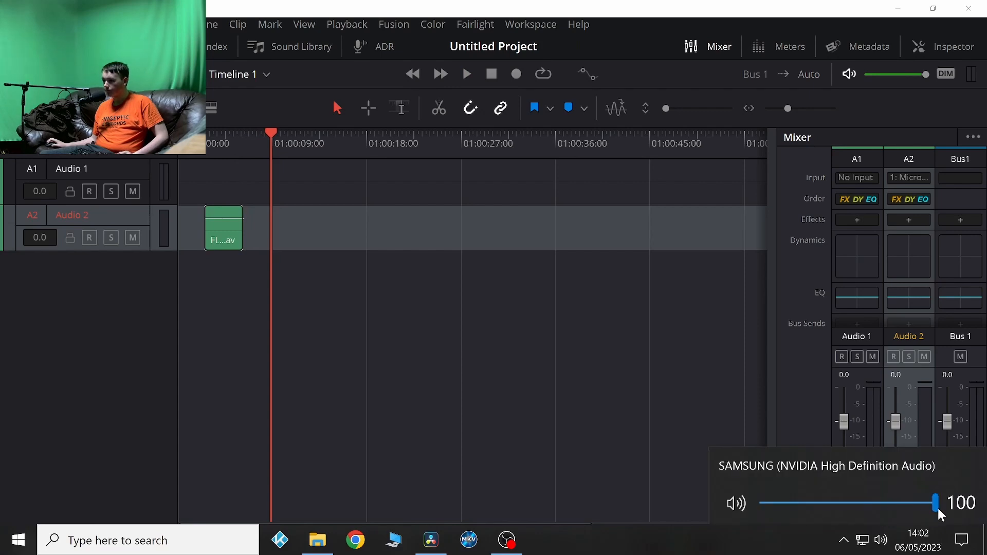
{"action": "left_click", "coordinate": [590, 326]}
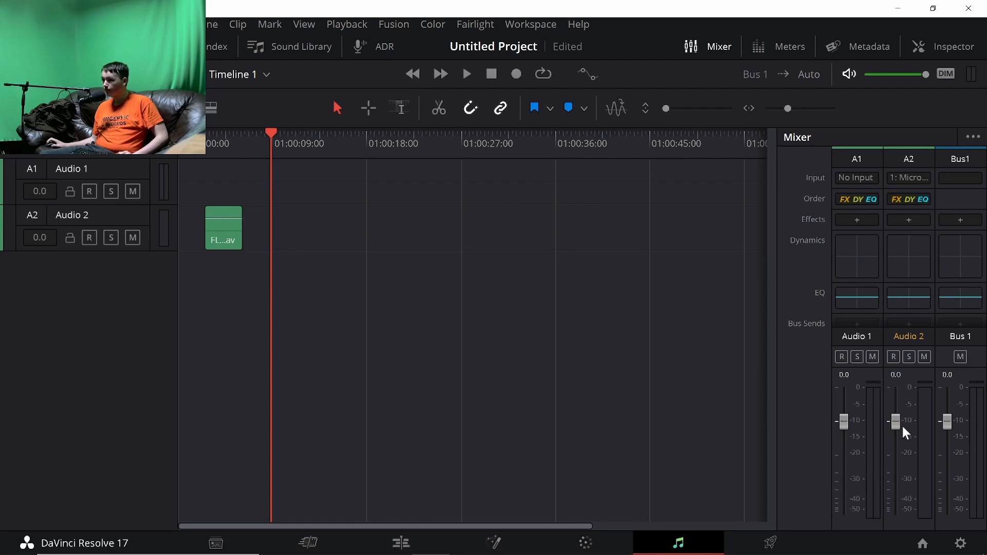
{"action": "left_click_drag", "start_coordinate": [896, 421], "coordinate": [892, 381]}
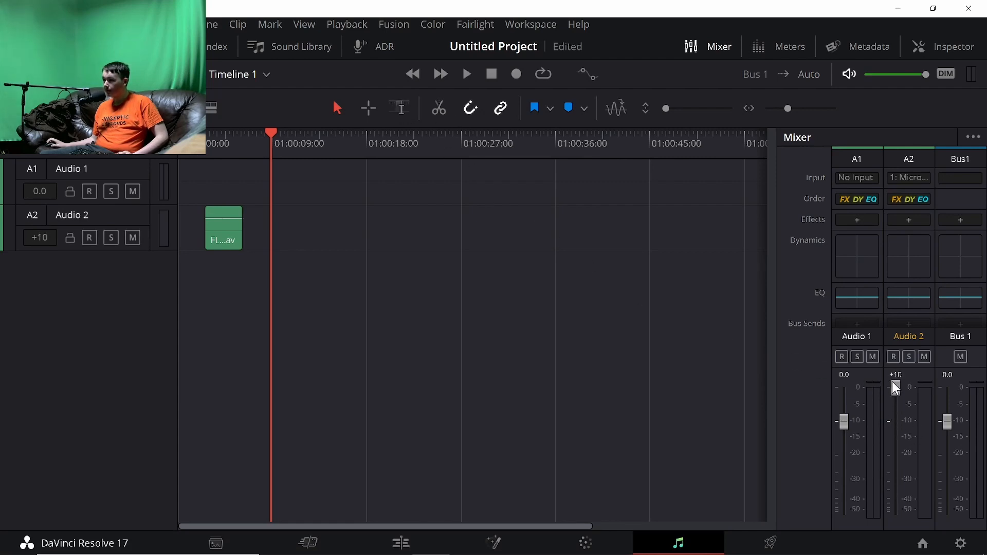
Step: Play back the microphone clip on Audio 2 from the timeline's start, and stop playback
{"action": "left_click", "coordinate": [206, 188]}
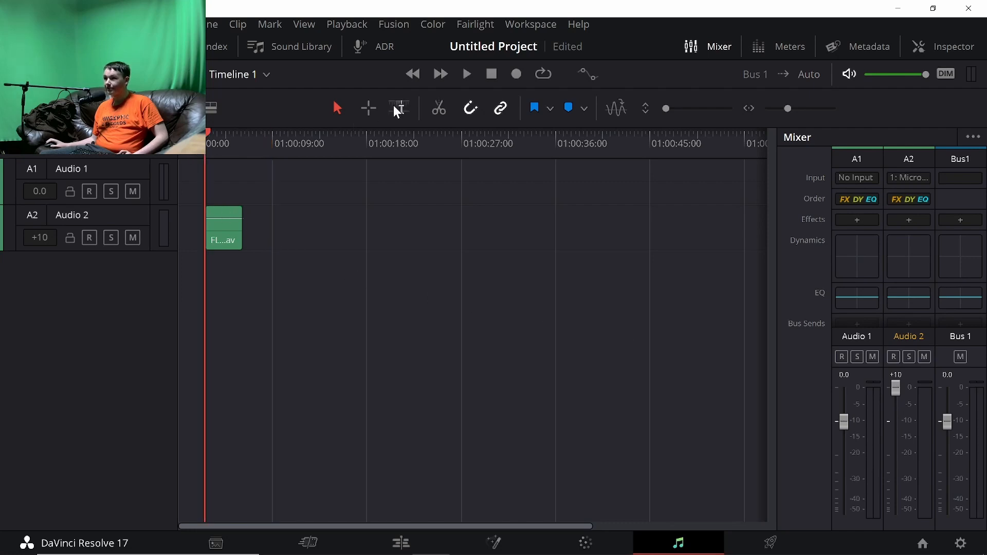
{"action": "left_click", "coordinate": [466, 77]}
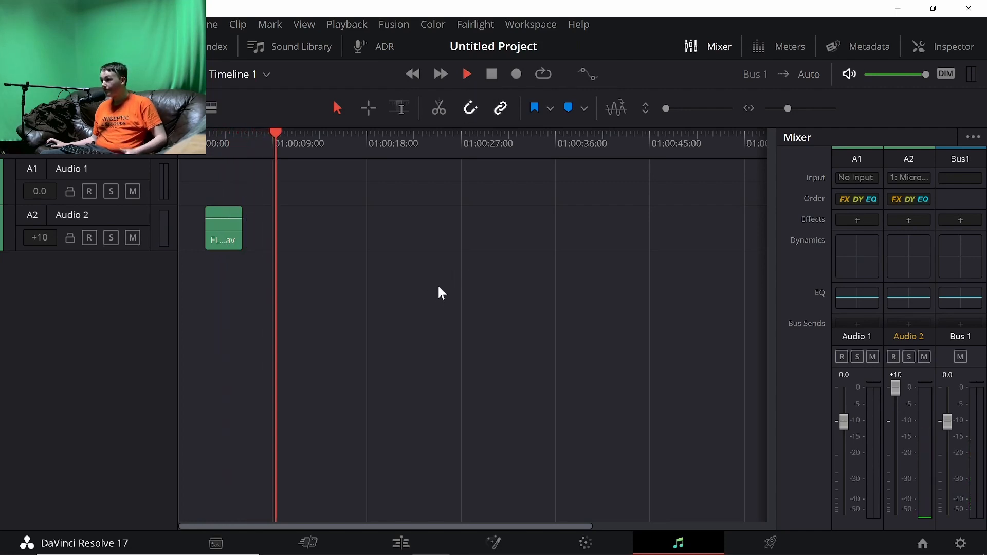
{"action": "left_click", "coordinate": [491, 74]}
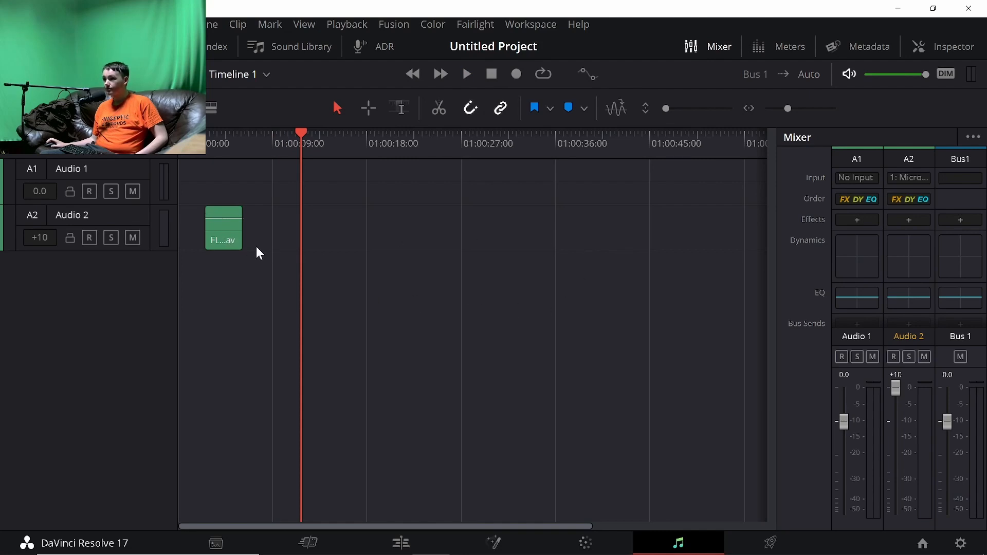
Step: Switch to the Edit page and play the timeline from its start past the microphone clip
{"action": "left_click", "coordinate": [404, 544]}
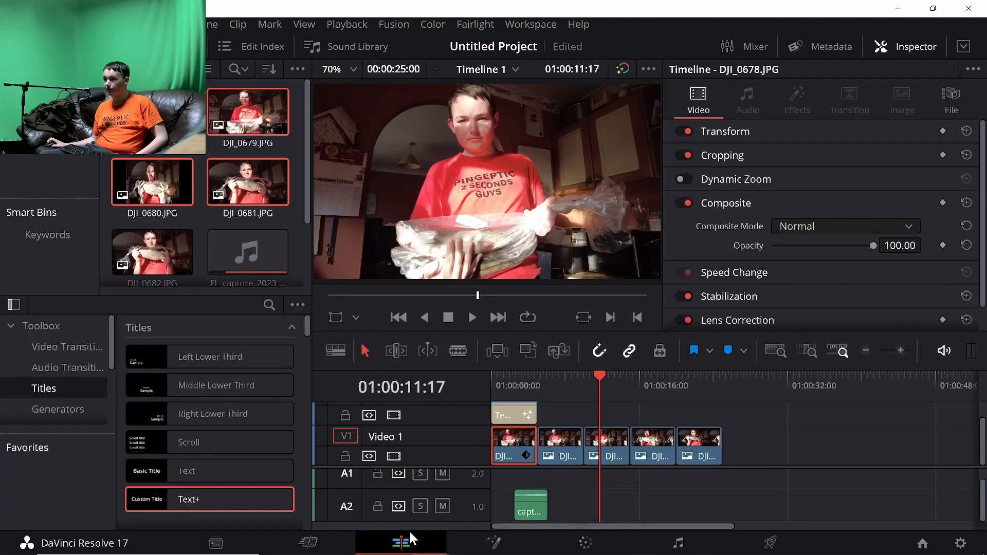
{"action": "left_click", "coordinate": [498, 378]}
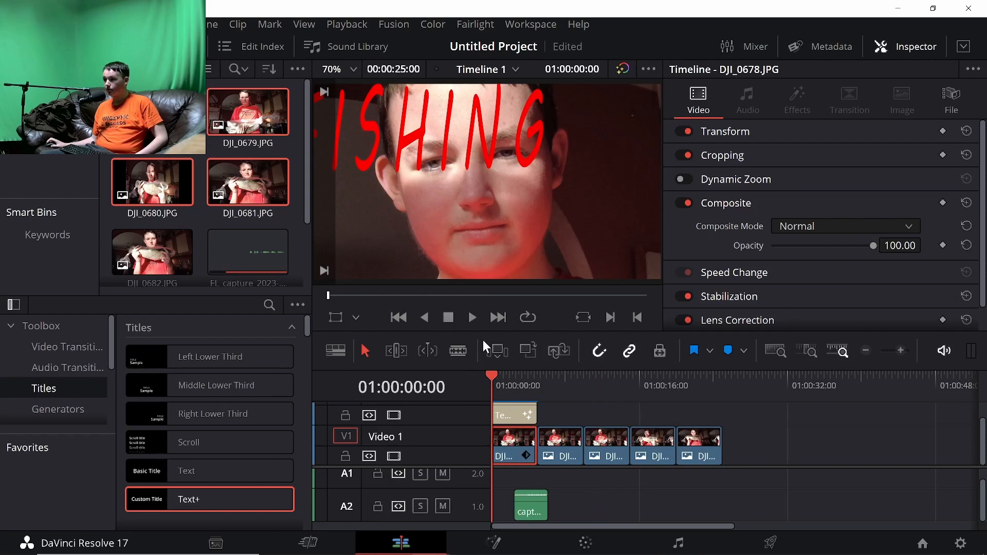
{"action": "left_click", "coordinate": [475, 316]}
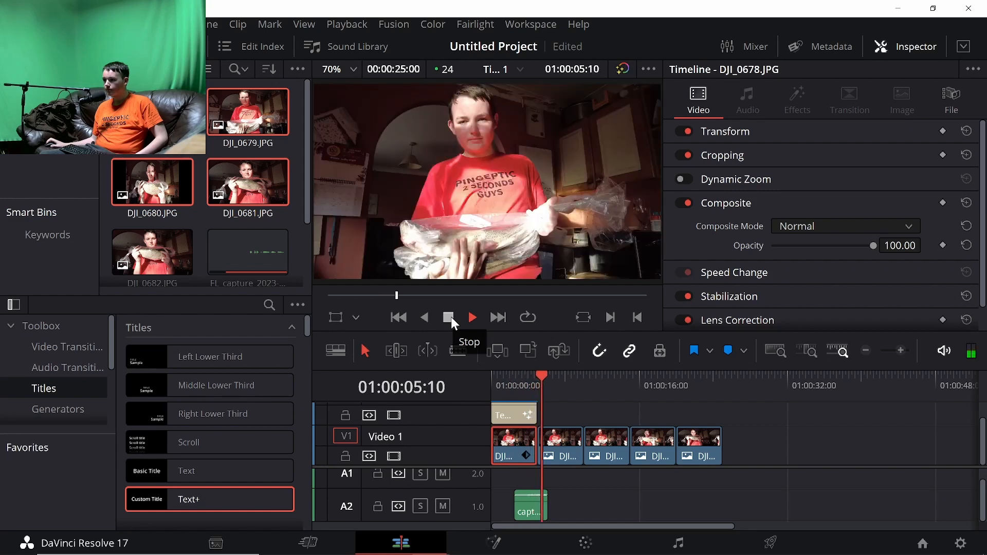
{"action": "left_click", "coordinate": [451, 317]}
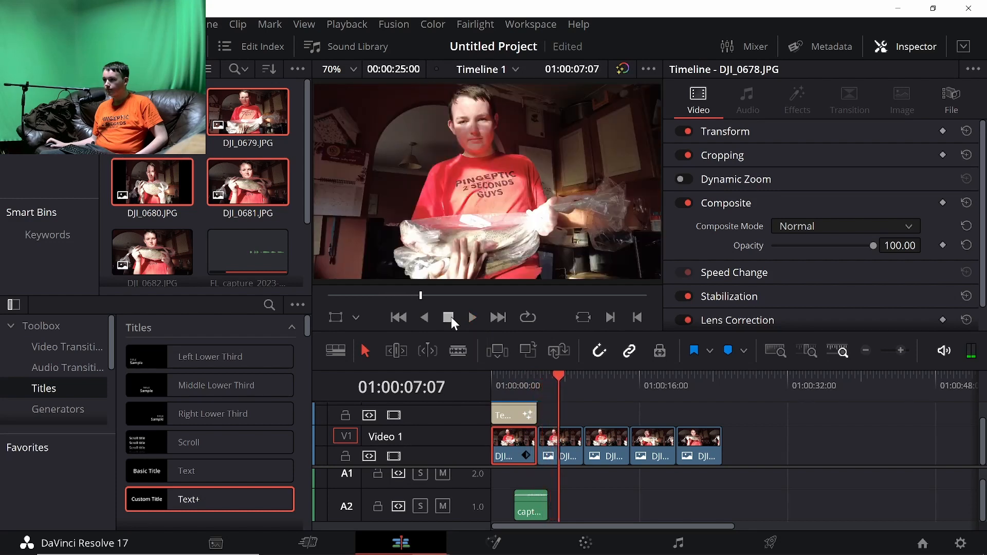
Step: Show the meters and video viewer on the Fairlight page, scrub to about 15 seconds, and hide them again
{"action": "left_click", "coordinate": [679, 543]}
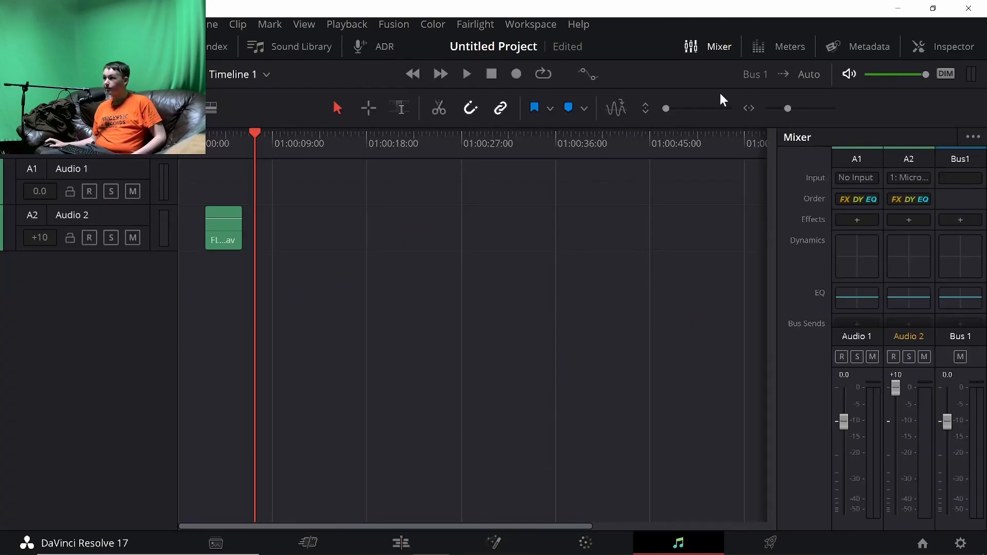
{"action": "left_click", "coordinate": [778, 46]}
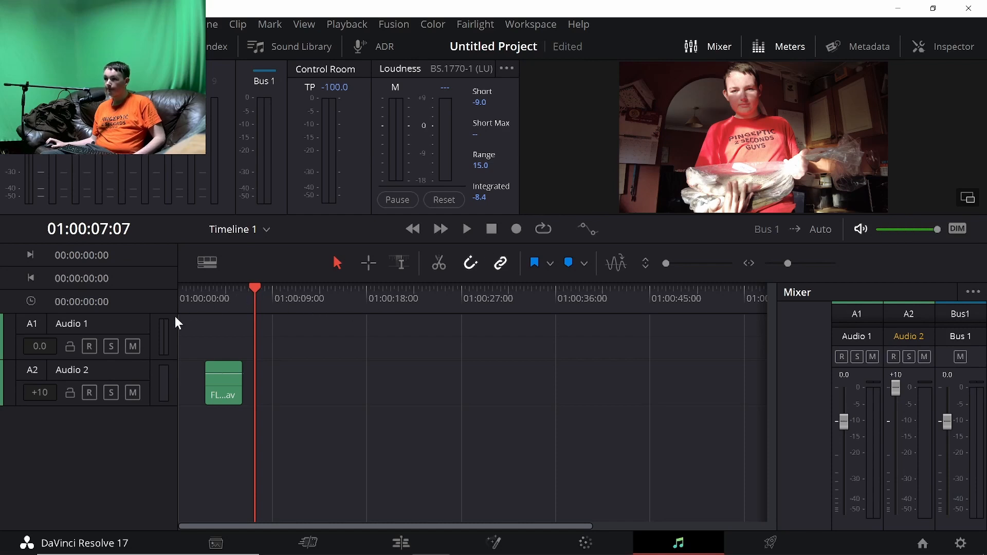
{"action": "left_click_drag", "start_coordinate": [199, 301], "coordinate": [341, 319]}
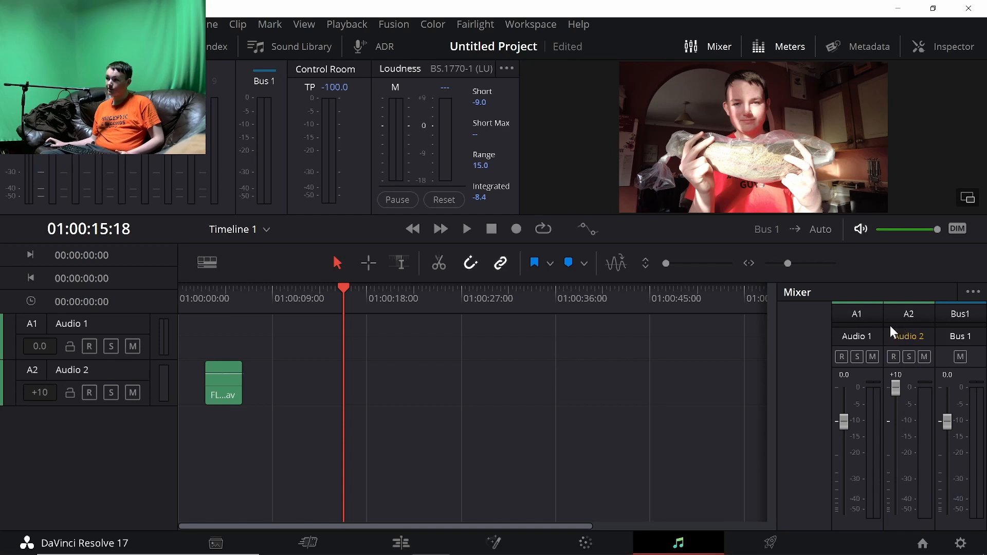
{"action": "left_click", "coordinate": [780, 45]}
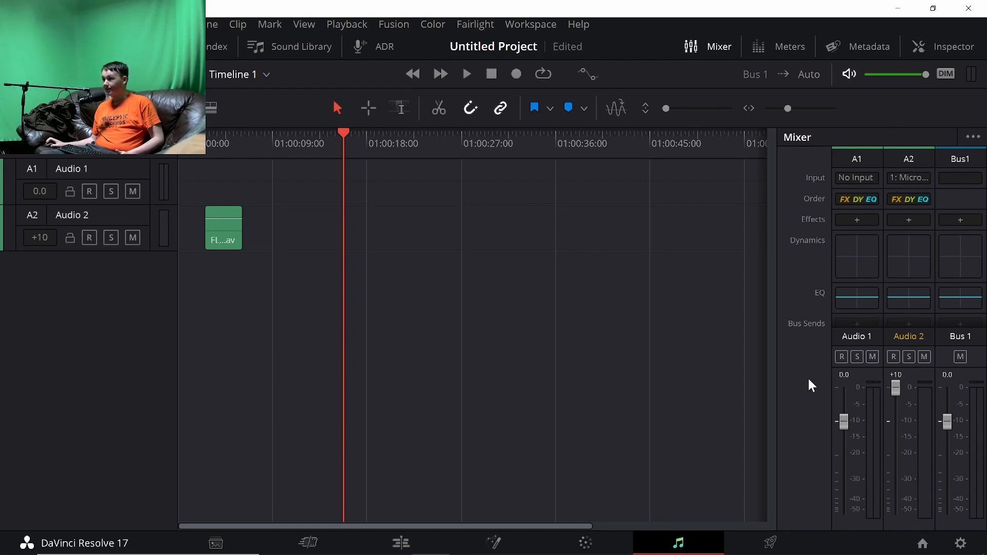
{"action": "left_click", "coordinate": [893, 525]}
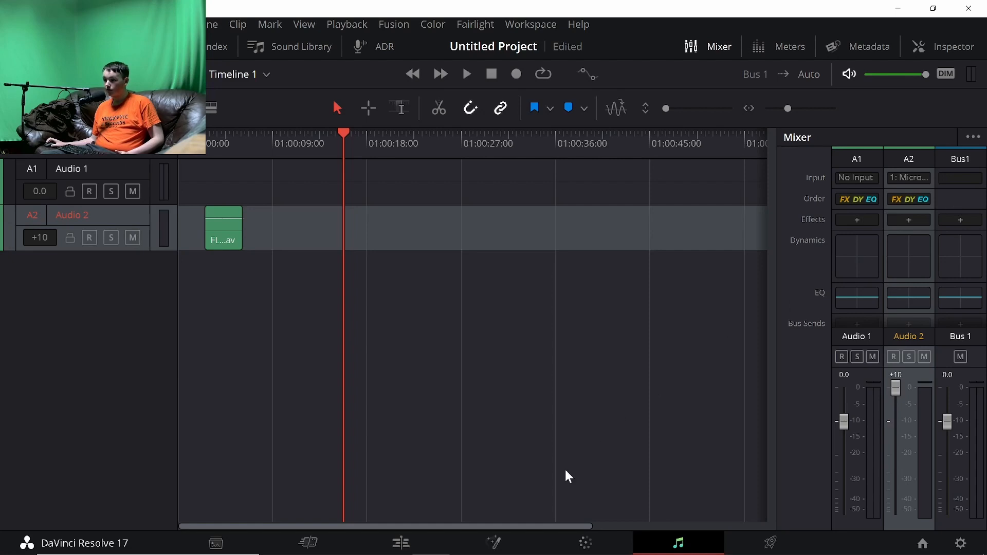
Step: View the track types that can be added below audio track A2 on the Edit page, without adding one
{"action": "left_click", "coordinate": [406, 543]}
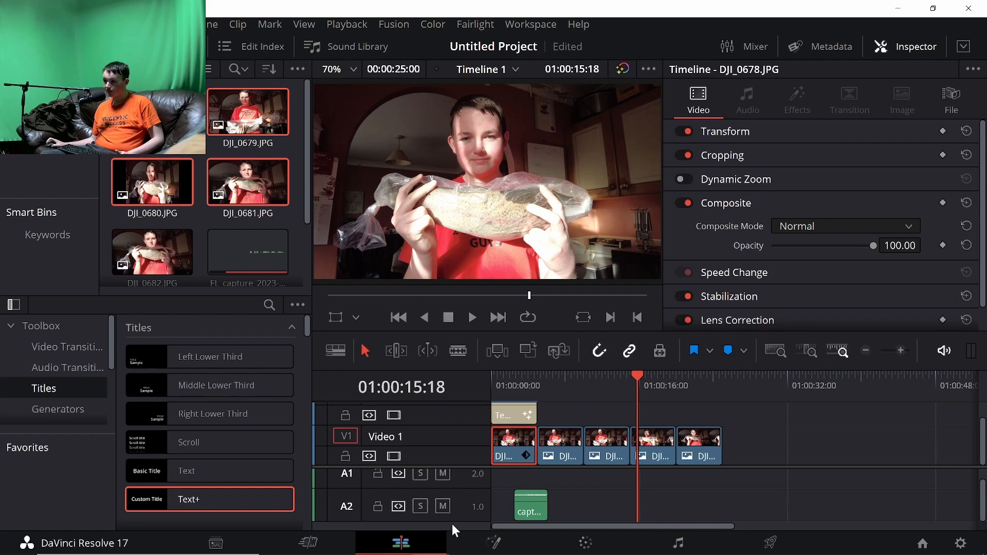
{"action": "right_click", "coordinate": [329, 503]}
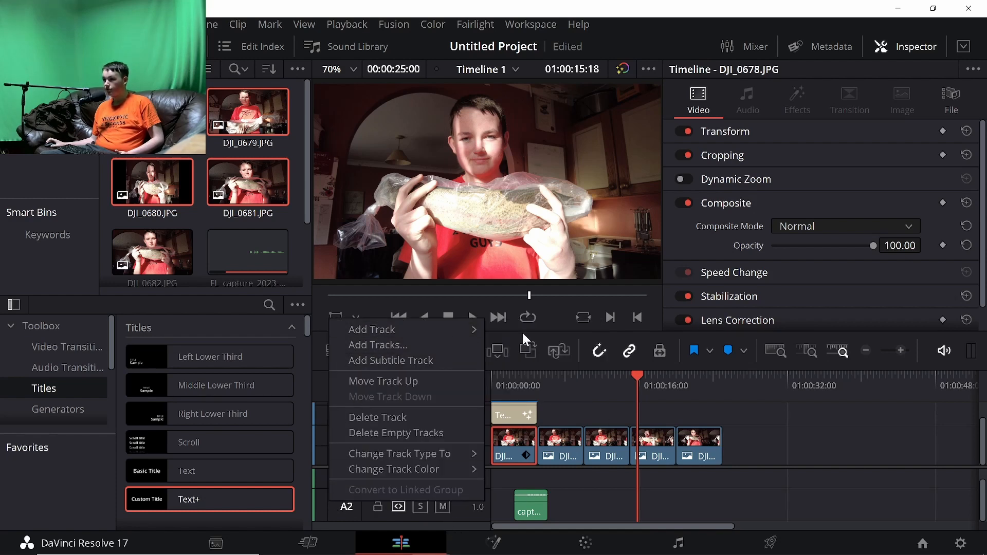
{"action": "mouse_move", "coordinate": [472, 329]}
{"action": "mouse_move", "coordinate": [536, 362]}
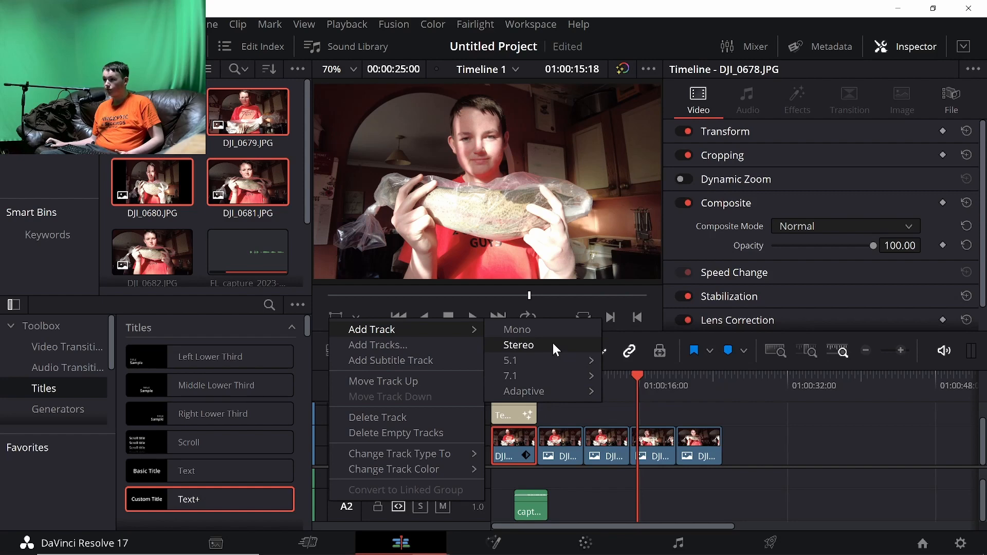
{"action": "left_click", "coordinate": [741, 446]}
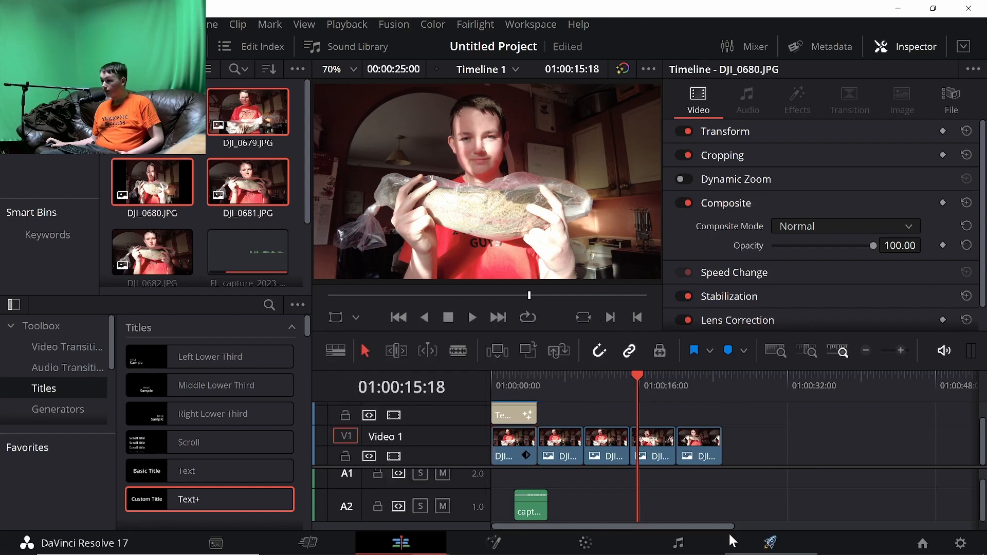
Step: Play the microphone clip on the Fairlight page and return the playhead to the timeline's start
{"action": "left_click", "coordinate": [679, 543]}
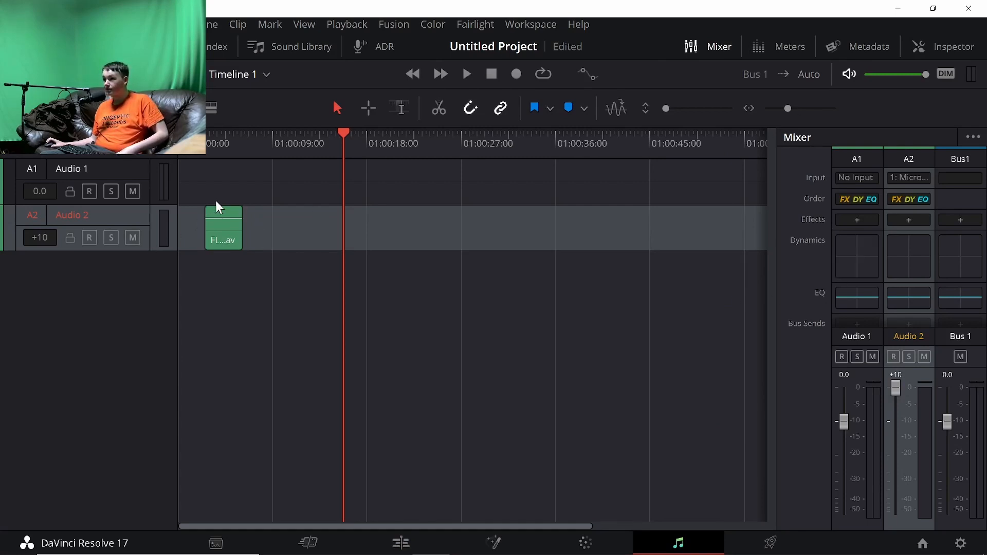
{"action": "left_click", "coordinate": [213, 137]}
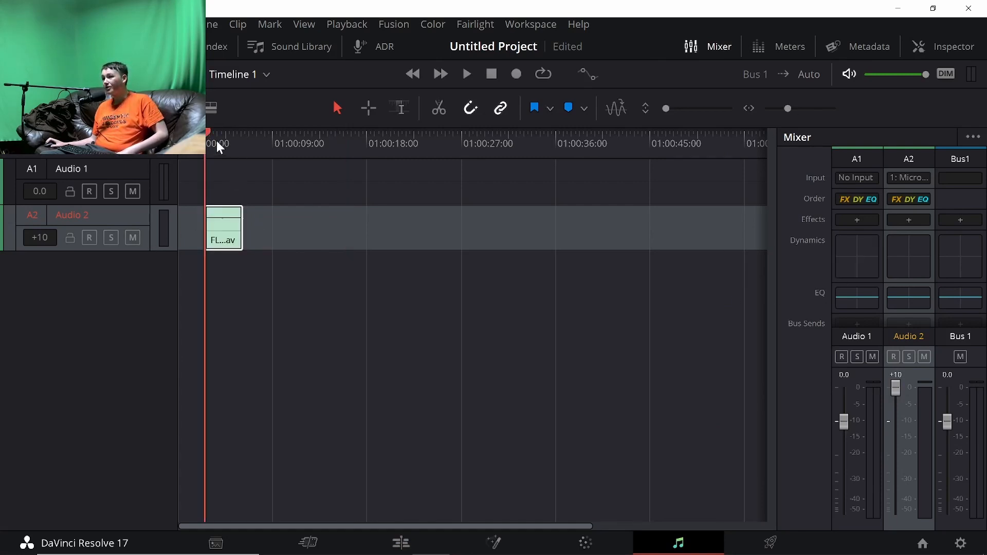
{"action": "key", "text": "space"}
{"action": "left_click_drag", "start_coordinate": [242, 174], "coordinate": [186, 153]}
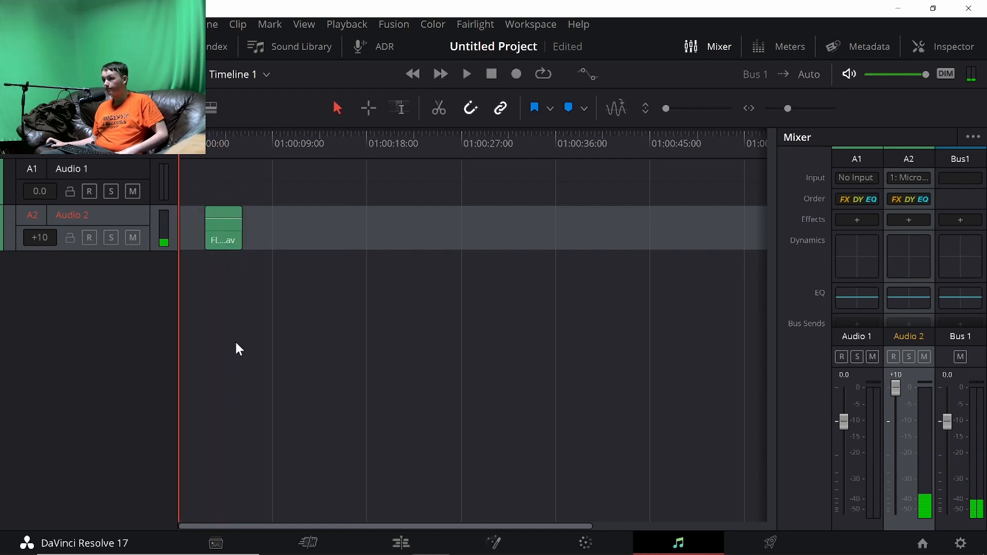
Step: Return to the Edit page and display the available video transitions
{"action": "left_click", "coordinate": [400, 541]}
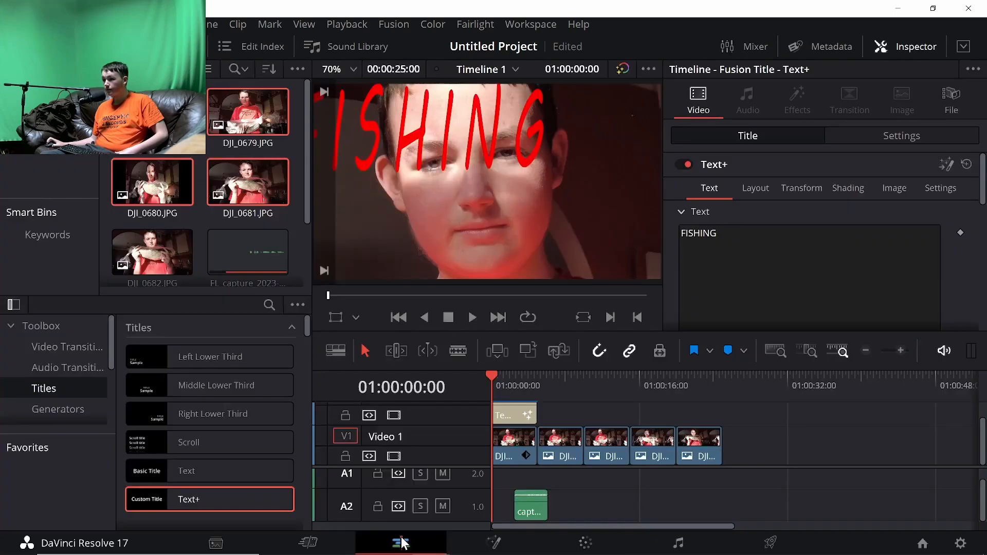
{"action": "scroll", "coordinate": [543, 416], "scroll_direction": "up", "scroll_amount": 1}
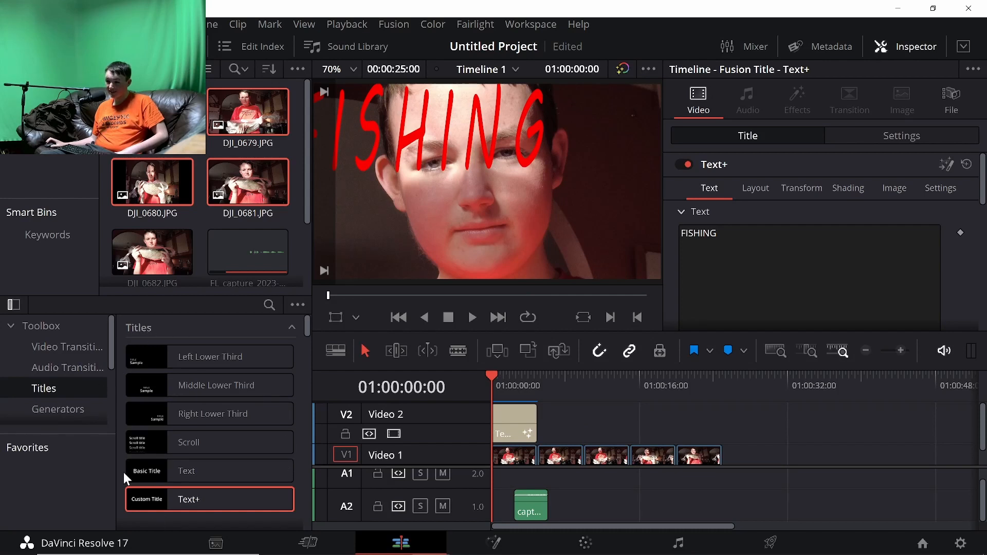
{"action": "left_click", "coordinate": [80, 360]}
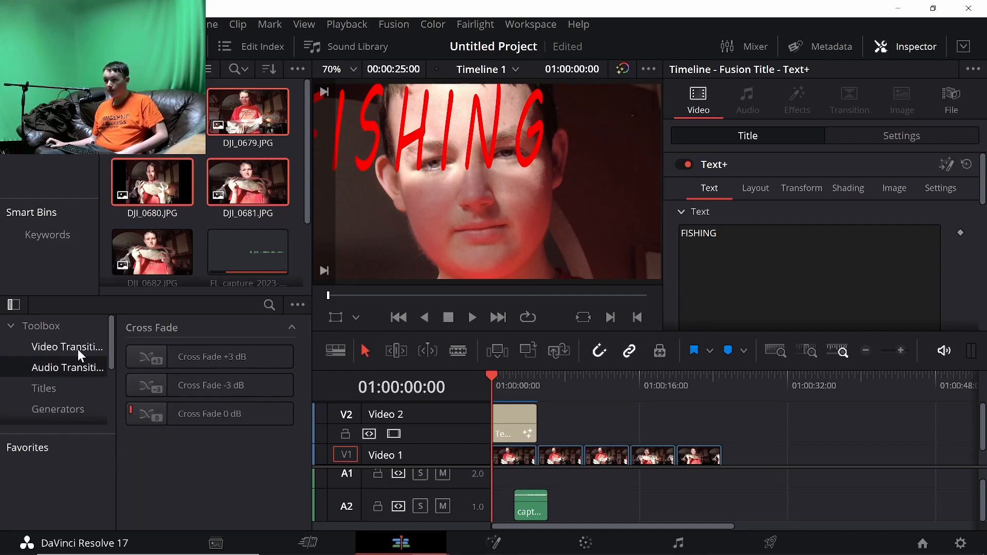
{"action": "left_click", "coordinate": [78, 348]}
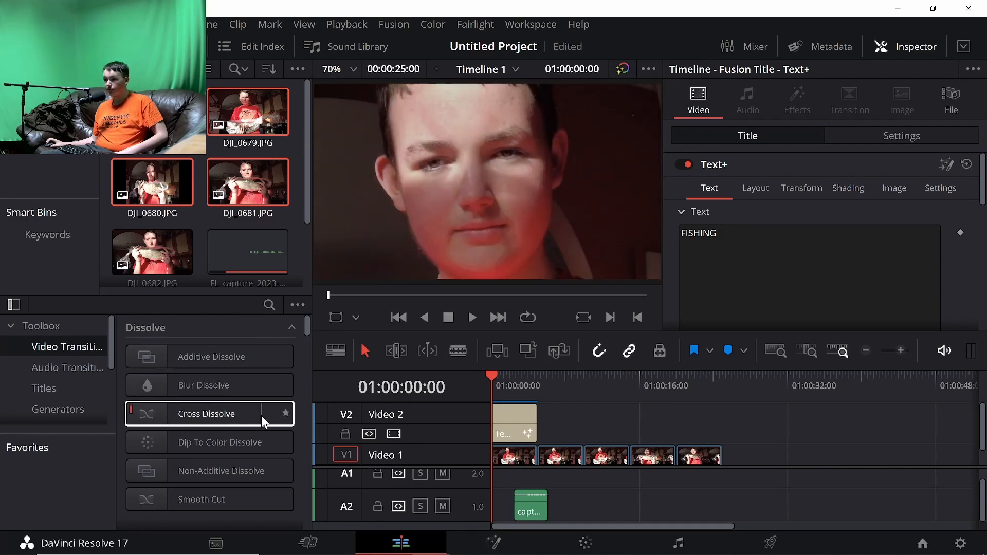
Step: Try to apply a Cross Dissolve to the FISHING title clip on Video 2
{"action": "left_click_drag", "start_coordinate": [149, 411], "coordinate": [256, 424]}
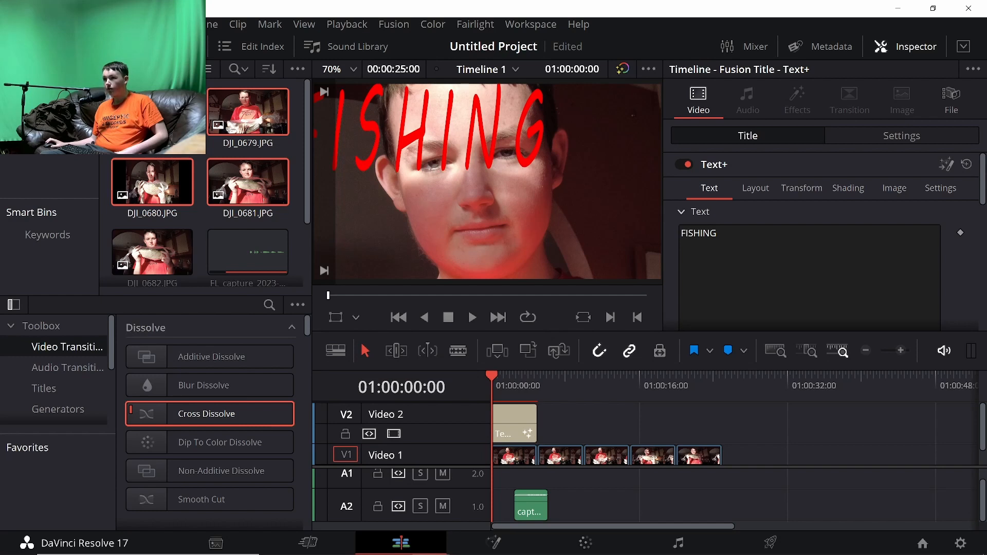
{"action": "key", "text": "ctrl+s"}
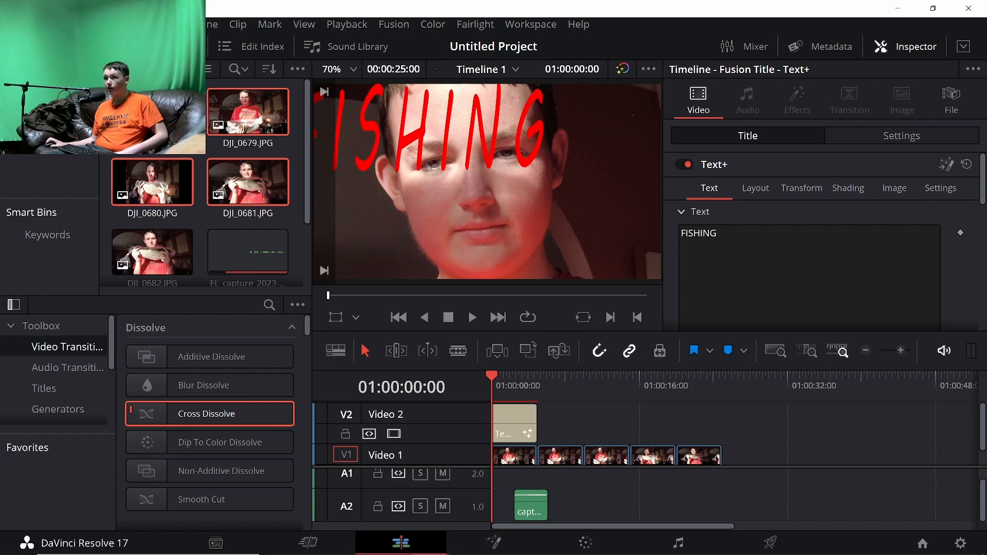
{"action": "left_click", "coordinate": [36, 24]}
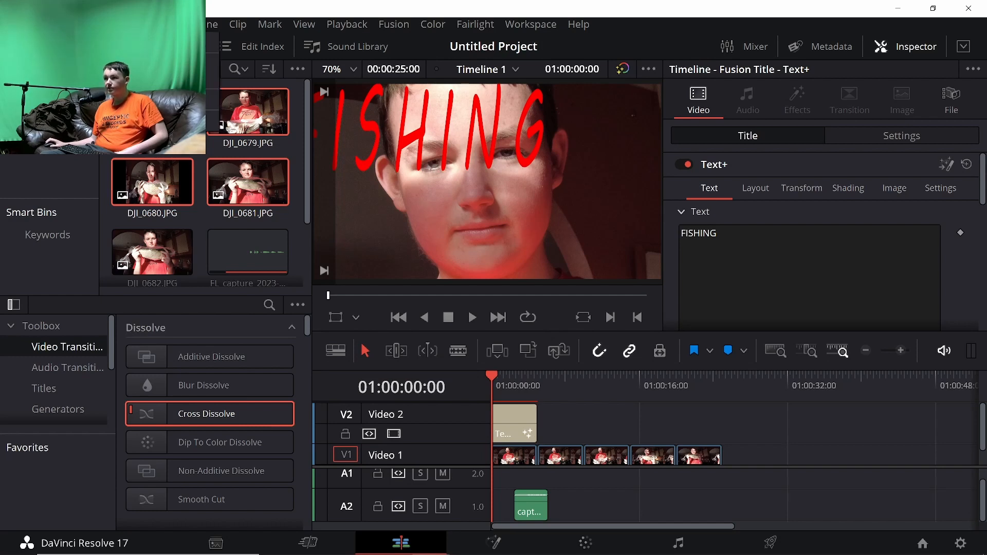
{"action": "key", "text": "Escape"}
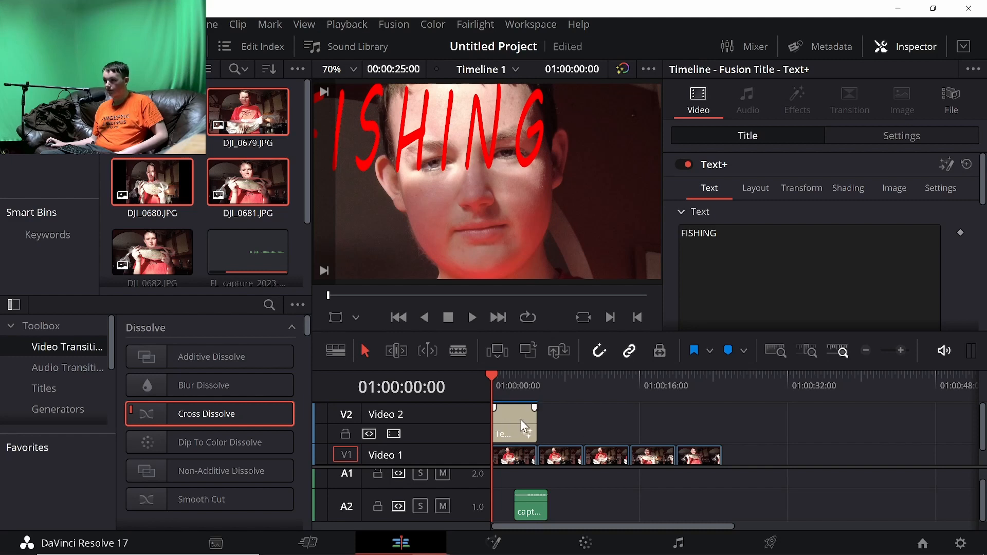
{"action": "right_click", "coordinate": [532, 420]}
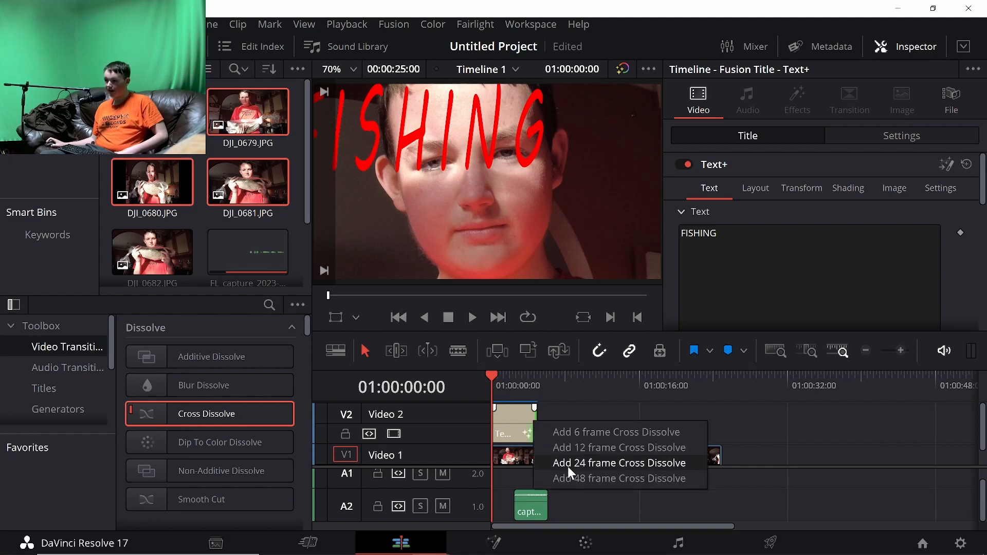
{"action": "left_click", "coordinate": [564, 410]}
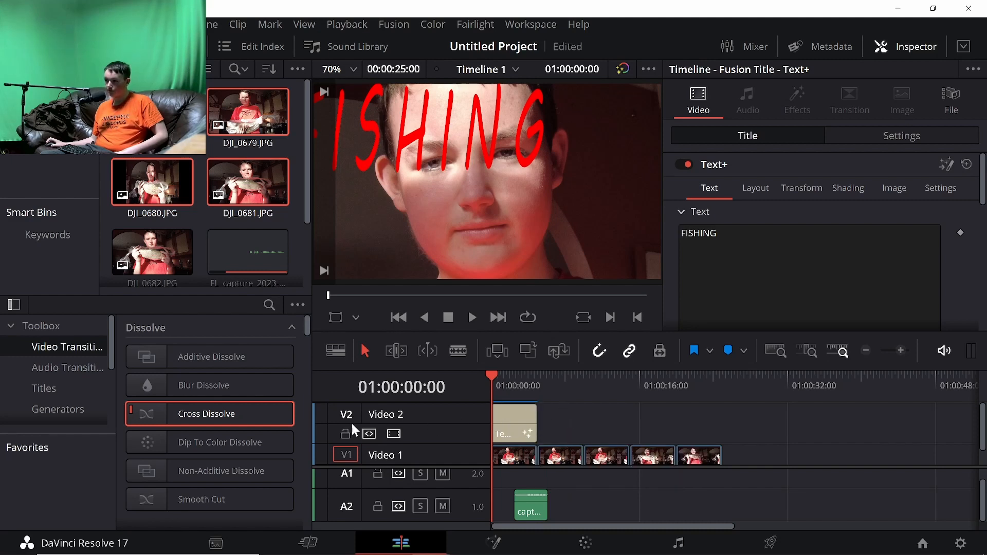
Step: Add a Cross Dissolve to the end of the FISHING title clip and lengthen it to 56 frames
{"action": "left_click_drag", "start_coordinate": [205, 411], "coordinate": [532, 428]}
{"action": "left_click", "coordinate": [534, 412]}
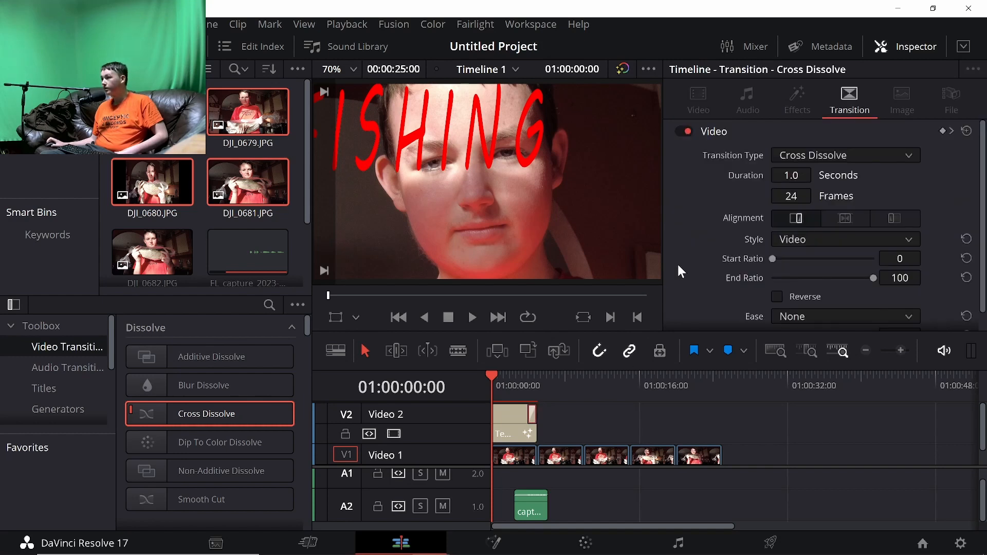
{"action": "left_click_drag", "start_coordinate": [529, 413], "coordinate": [523, 411]}
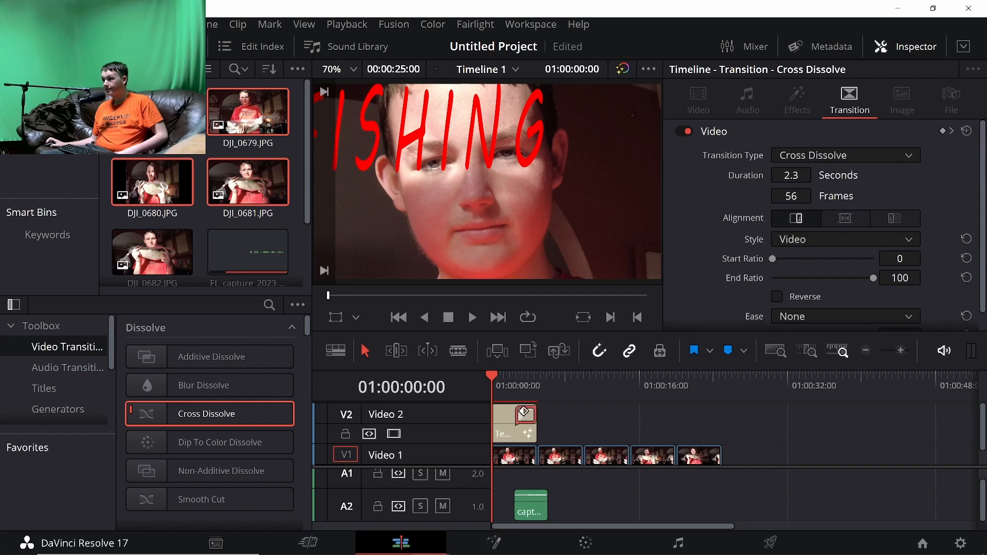
{"action": "scroll", "coordinate": [729, 234], "scroll_direction": "down", "scroll_amount": 1}
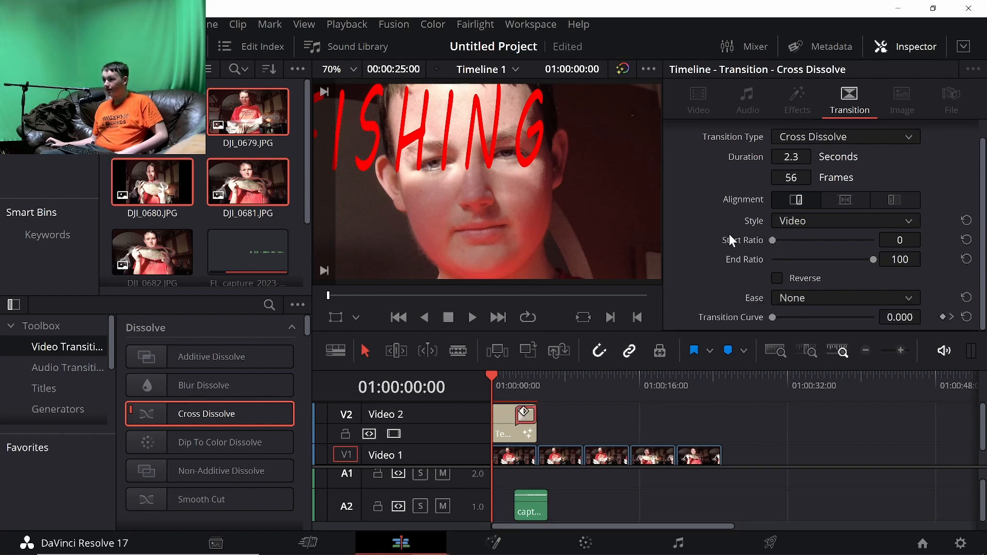
Step: Play the timeline from its start past the FISHING title's dissolve, and stop playback at about 8 seconds
{"action": "scroll", "coordinate": [720, 265], "scroll_direction": "up", "scroll_amount": 1}
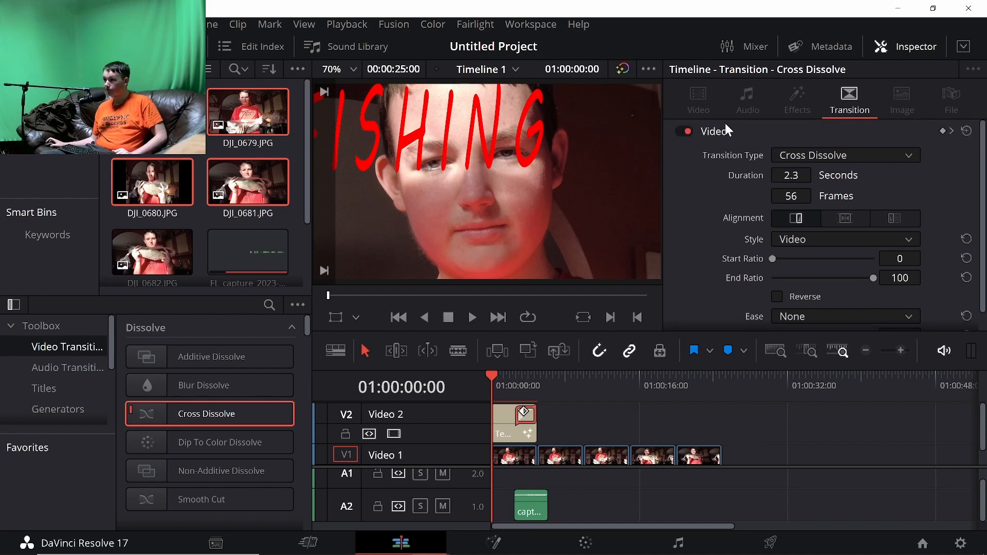
{"action": "left_click", "coordinate": [563, 410]}
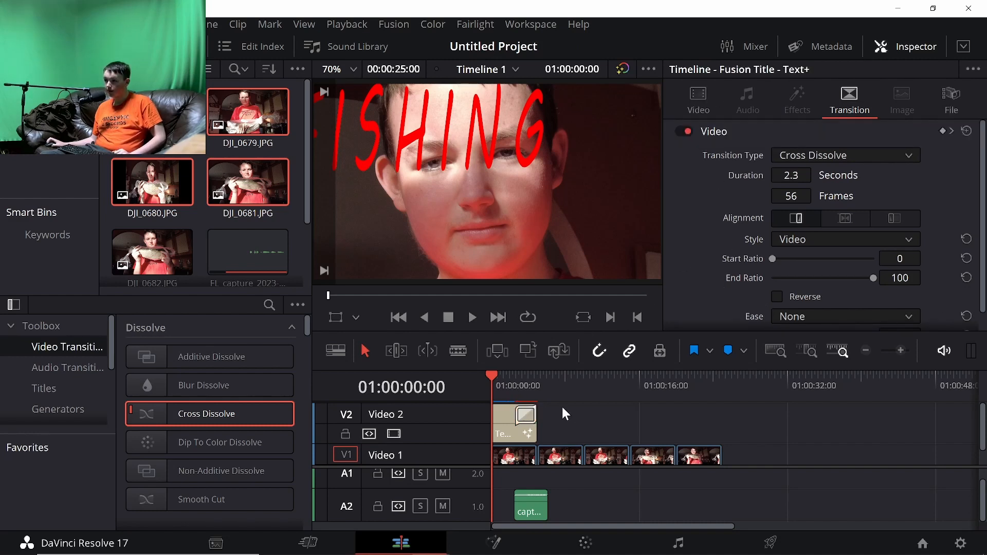
{"action": "left_click", "coordinate": [469, 315]}
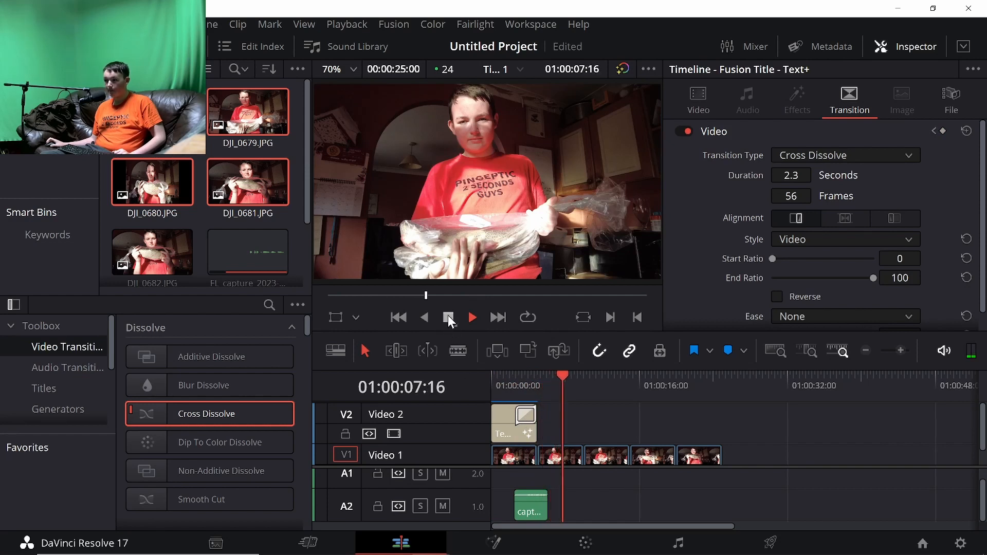
{"action": "left_click", "coordinate": [448, 316]}
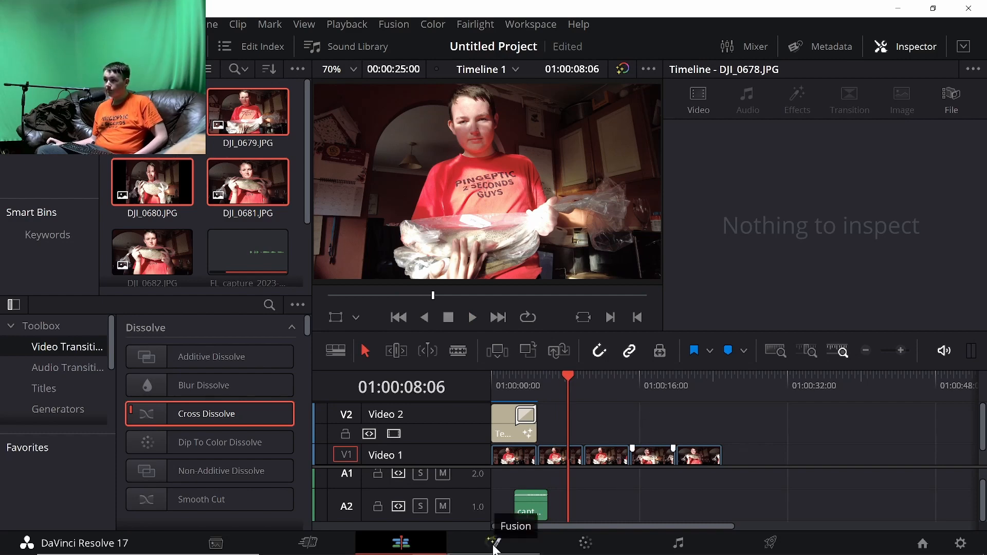
Step: Look through the Cut and Color pages, return to the Edit page, and view the project's file commands
{"action": "left_click", "coordinate": [288, 541]}
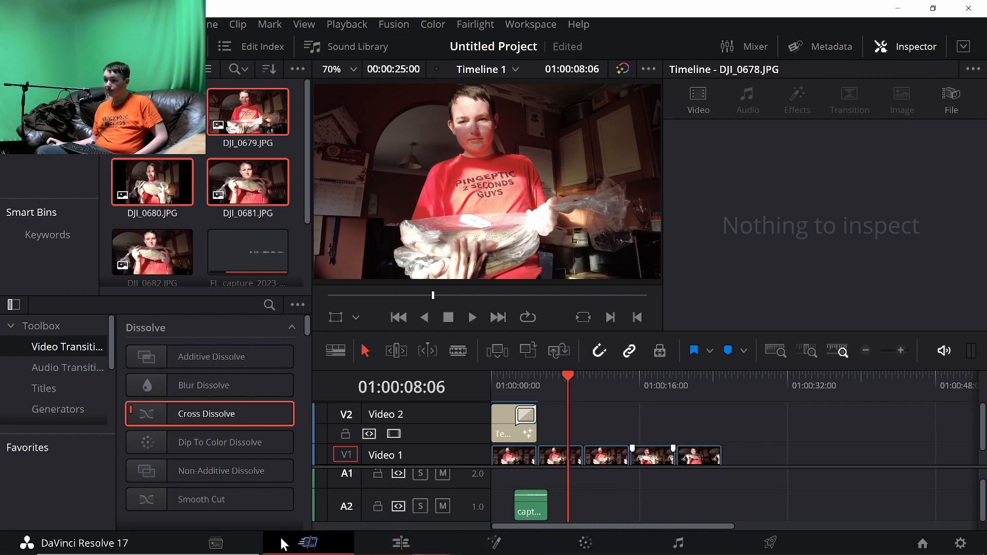
{"action": "left_click", "coordinate": [236, 547]}
{"action": "left_click", "coordinate": [303, 546]}
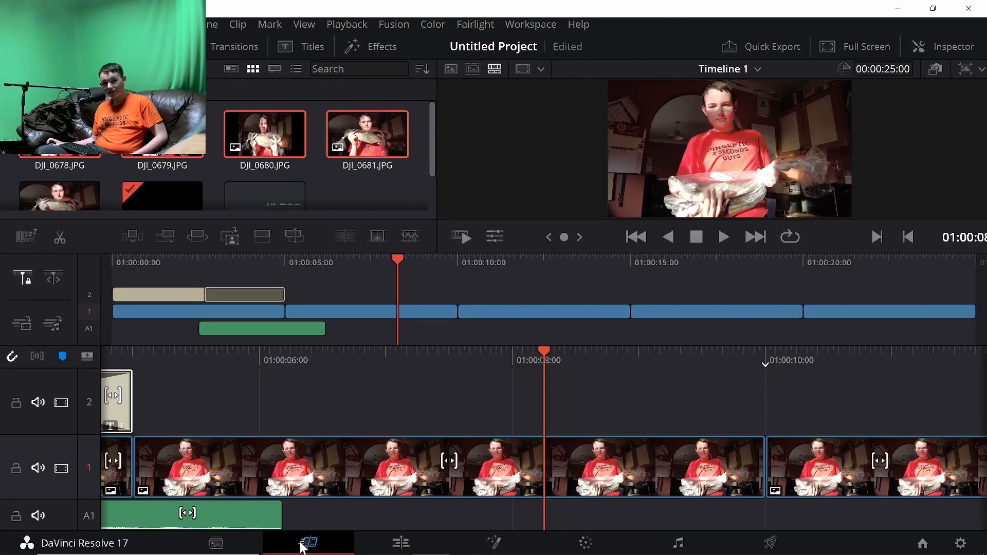
{"action": "left_click", "coordinate": [387, 543]}
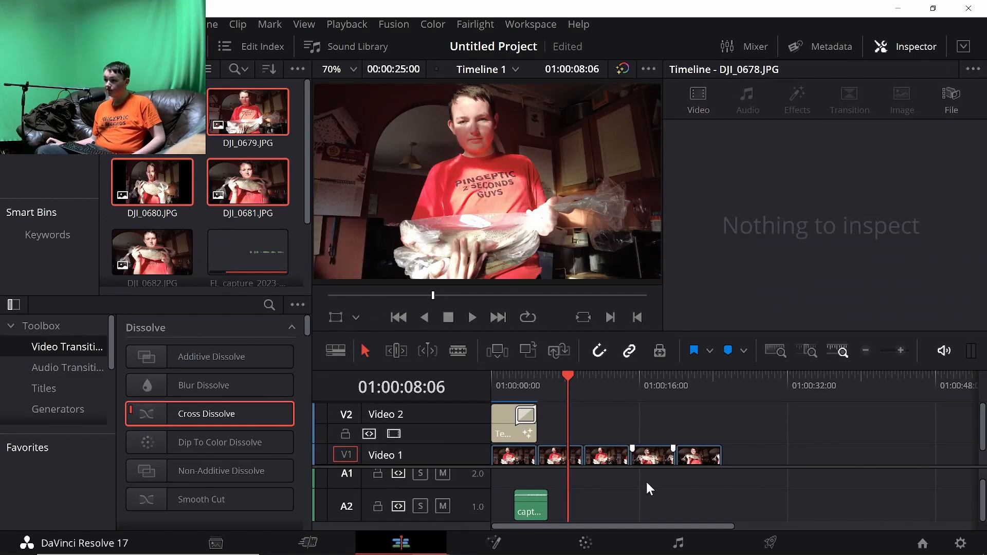
{"action": "left_click", "coordinate": [585, 542]}
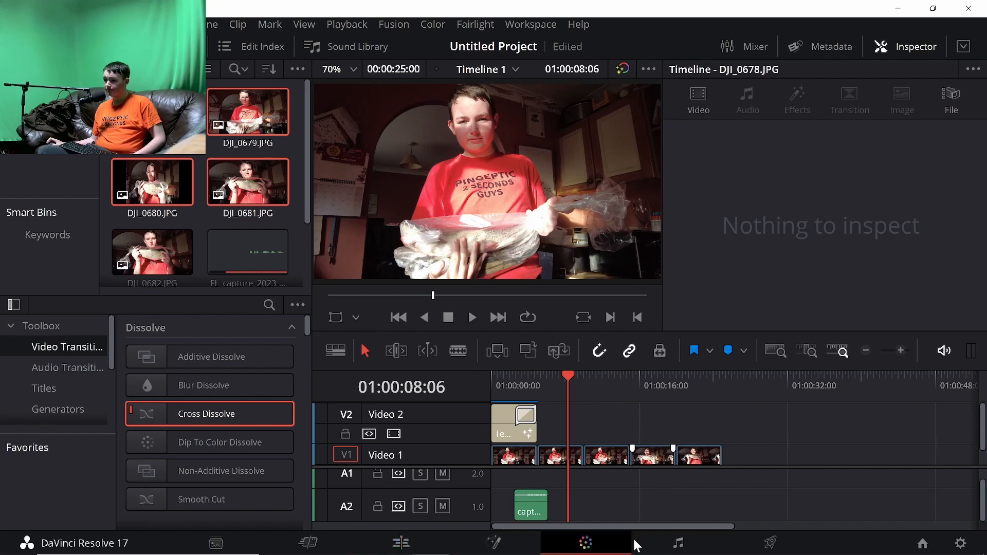
{"action": "left_click", "coordinate": [377, 540]}
{"action": "left_click", "coordinate": [331, 543]}
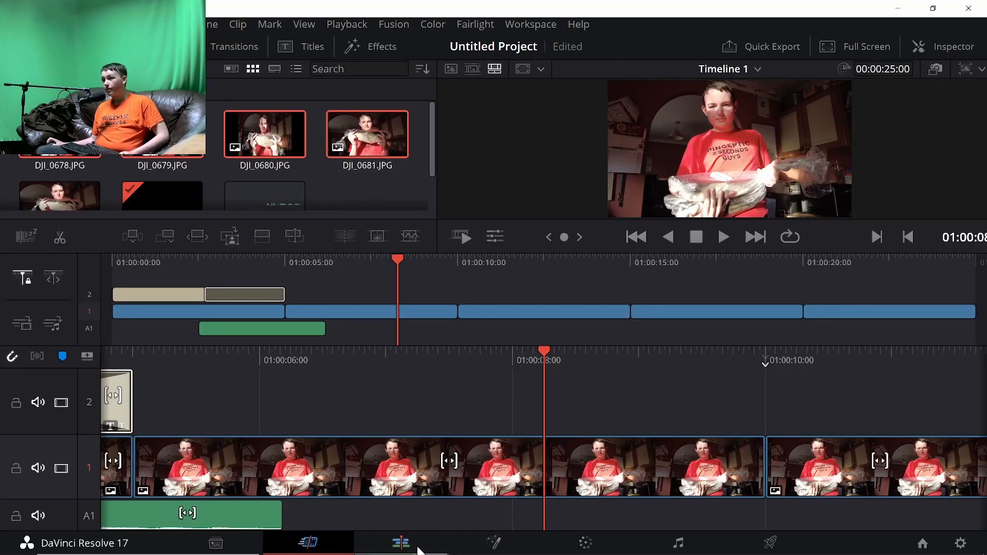
{"action": "left_click", "coordinate": [418, 549]}
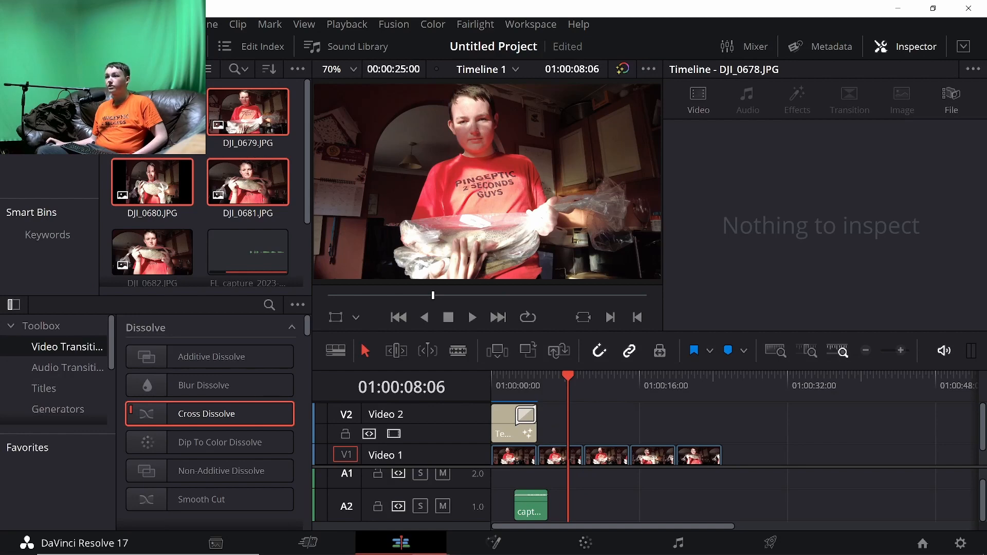
{"action": "left_click", "coordinate": [97, 24]}
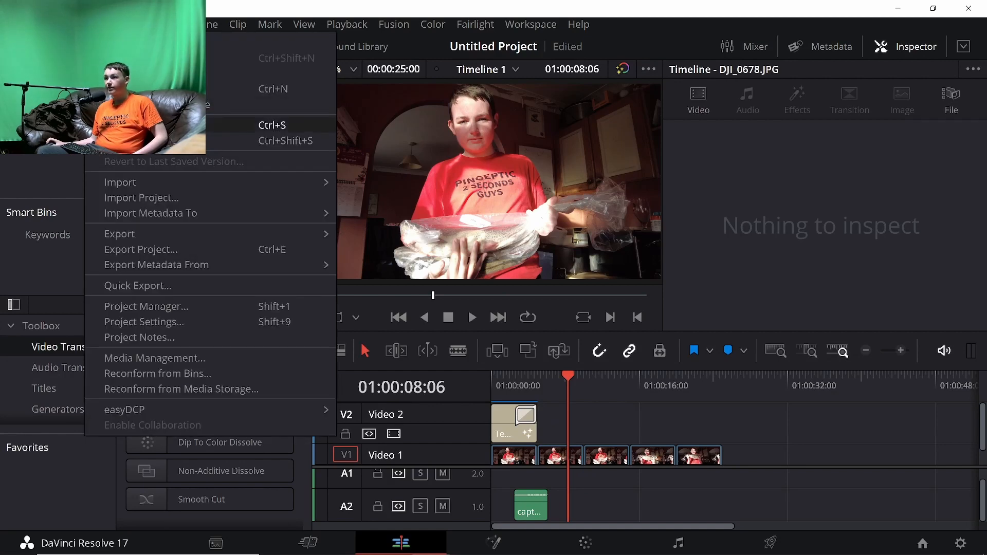
{"action": "key", "text": "Escape"}
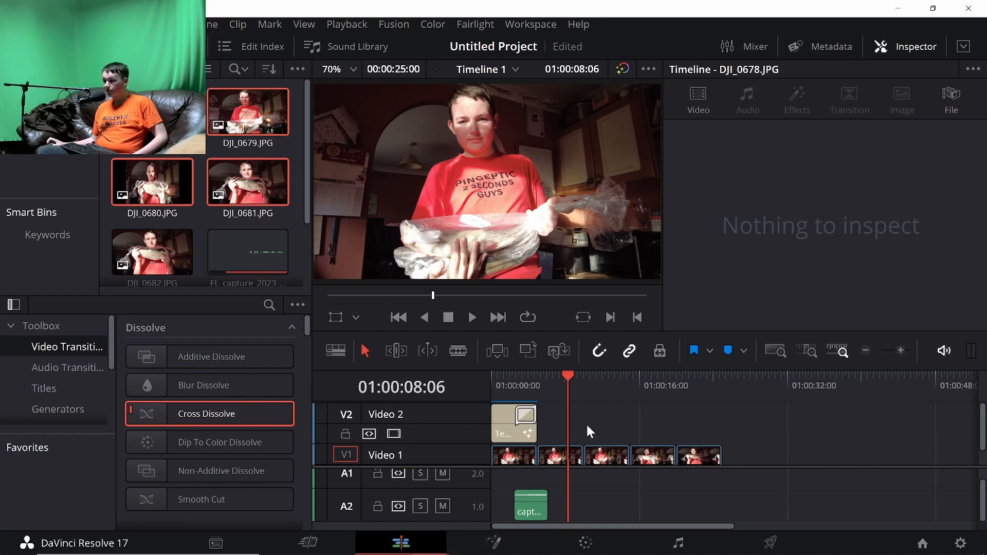
Step: Open the Deliver page and view the save-location browser for the render, leaving the location unset
{"action": "left_click", "coordinate": [782, 538]}
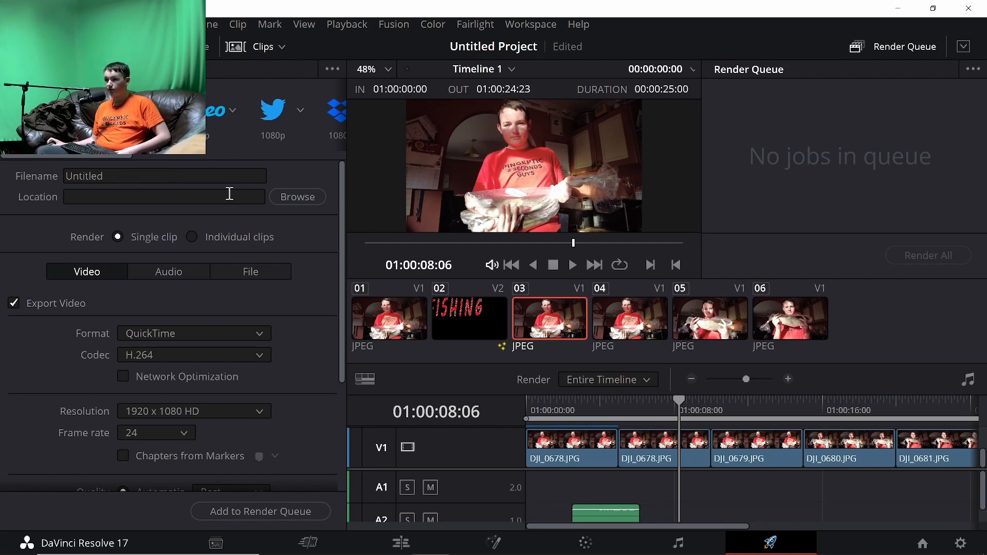
{"action": "left_click", "coordinate": [297, 197]}
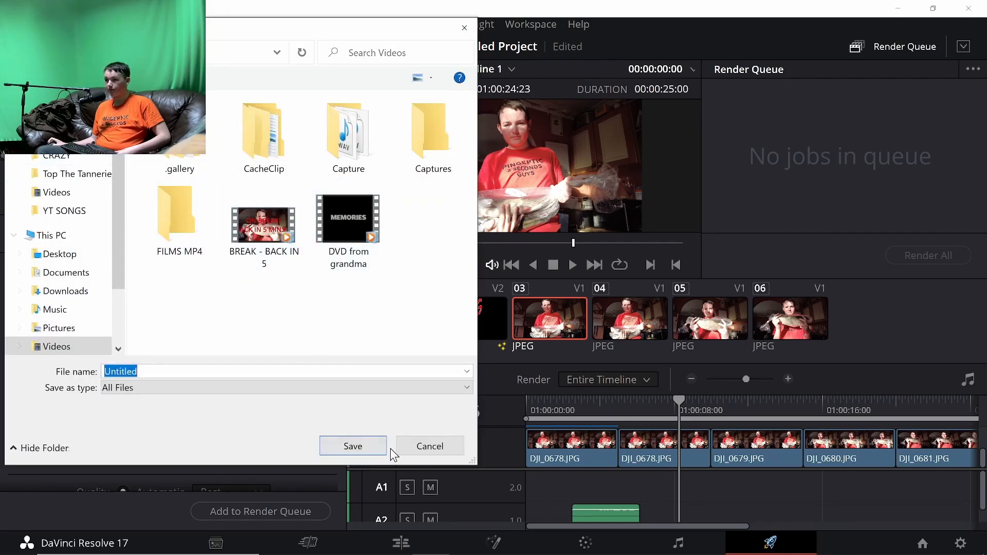
{"action": "left_click", "coordinate": [408, 447]}
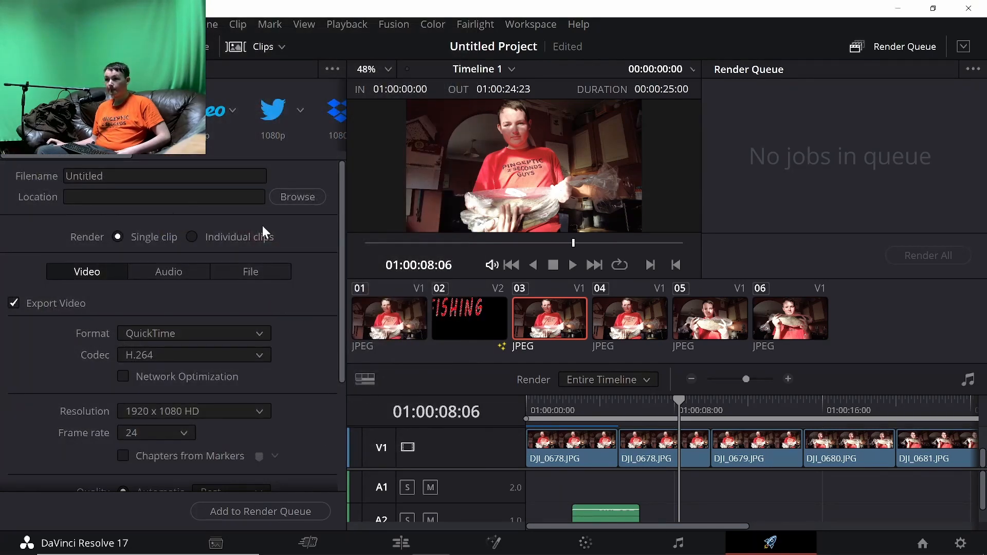
Step: Set the render resolution to 3840 x 2160 Ultra HD and the frame rate to 30 (3:2)
{"action": "scroll", "coordinate": [284, 314], "scroll_direction": "down", "scroll_amount": 5}
{"action": "left_click", "coordinate": [200, 254]}
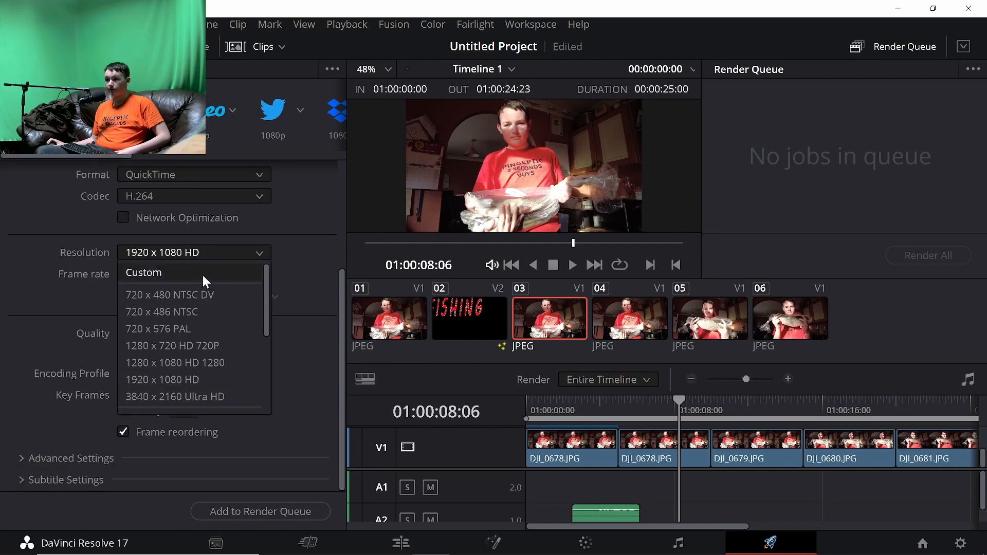
{"action": "left_click", "coordinate": [215, 397]}
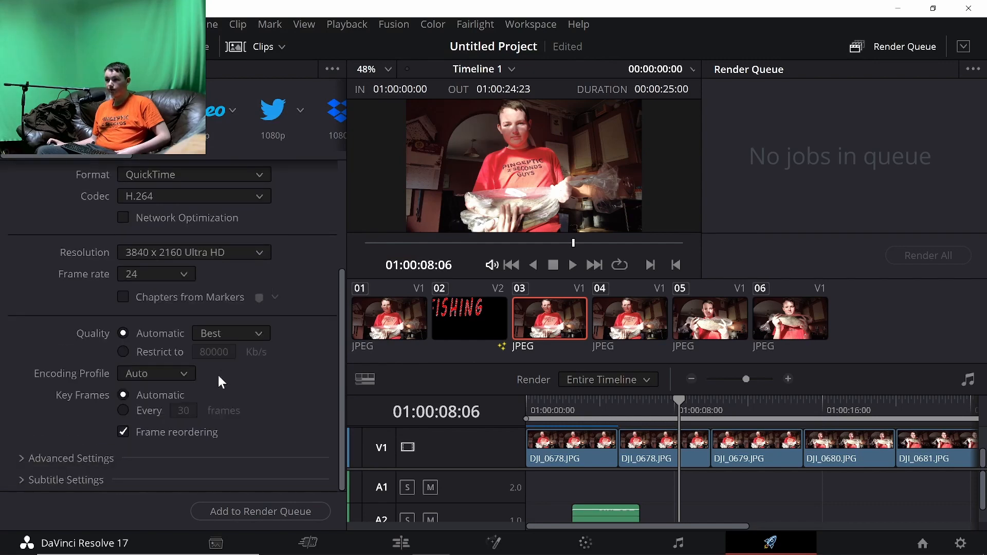
{"action": "left_click", "coordinate": [164, 275]}
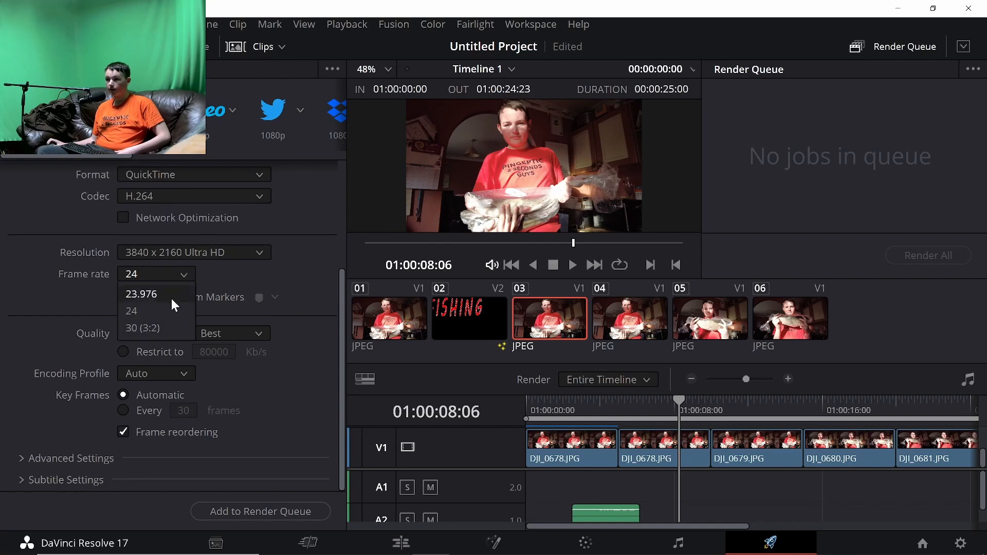
{"action": "left_click", "coordinate": [177, 326]}
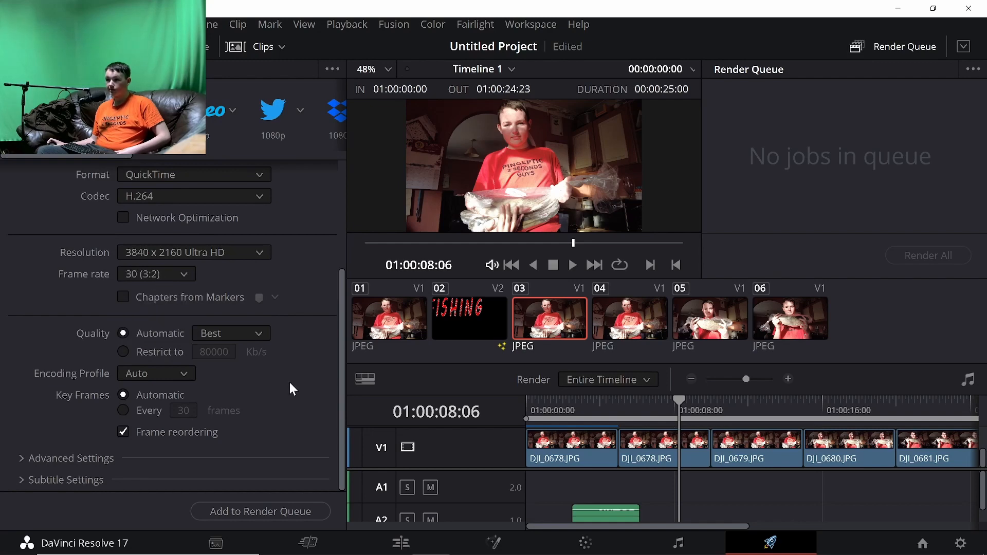
Step: Try the YouTube render preset, and switch to the preset with MP4 format, H.264 codec, 1920 x 1080 HD and 23.976 fps
{"action": "scroll", "coordinate": [289, 382], "scroll_direction": "up", "scroll_amount": 5}
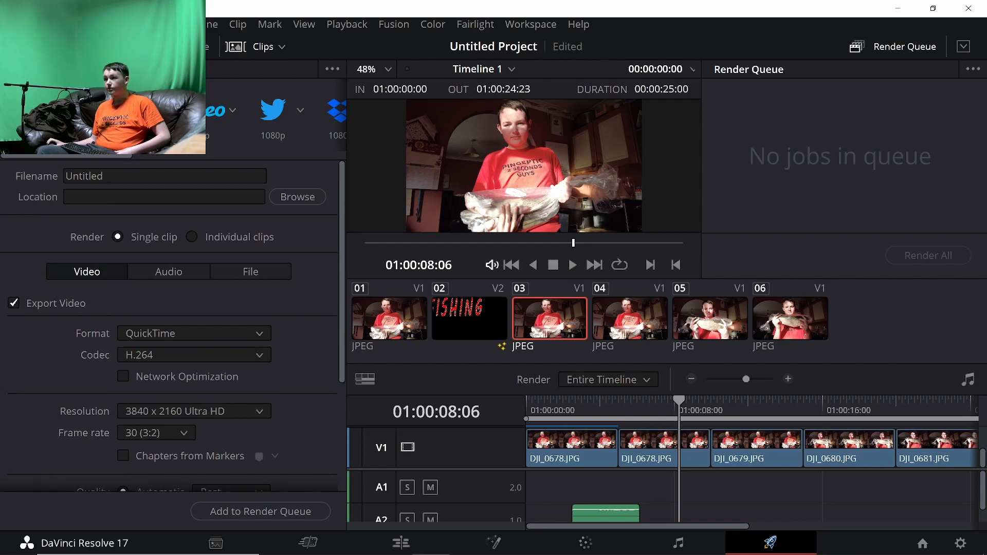
{"action": "left_click", "coordinate": [138, 110]}
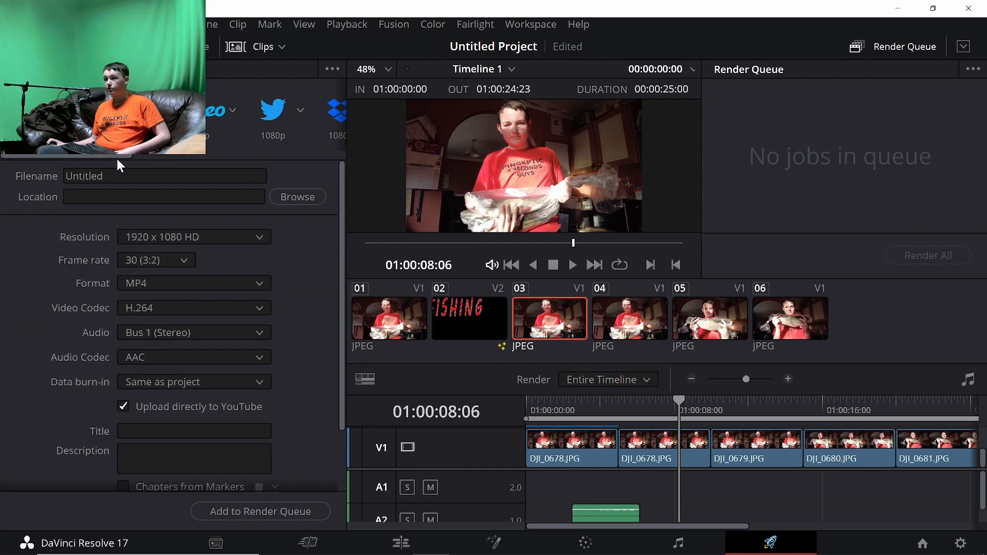
{"action": "mouse_move", "coordinate": [115, 154]}
{"action": "left_mouse_down"}
{"action": "mouse_move", "coordinate": [200, 163]}
{"action": "mouse_move", "coordinate": [210, 174]}
{"action": "mouse_move", "coordinate": [298, 174]}
{"action": "mouse_move", "coordinate": [335, 193]}
{"action": "mouse_move", "coordinate": [110, 149]}
{"action": "left_mouse_up"}
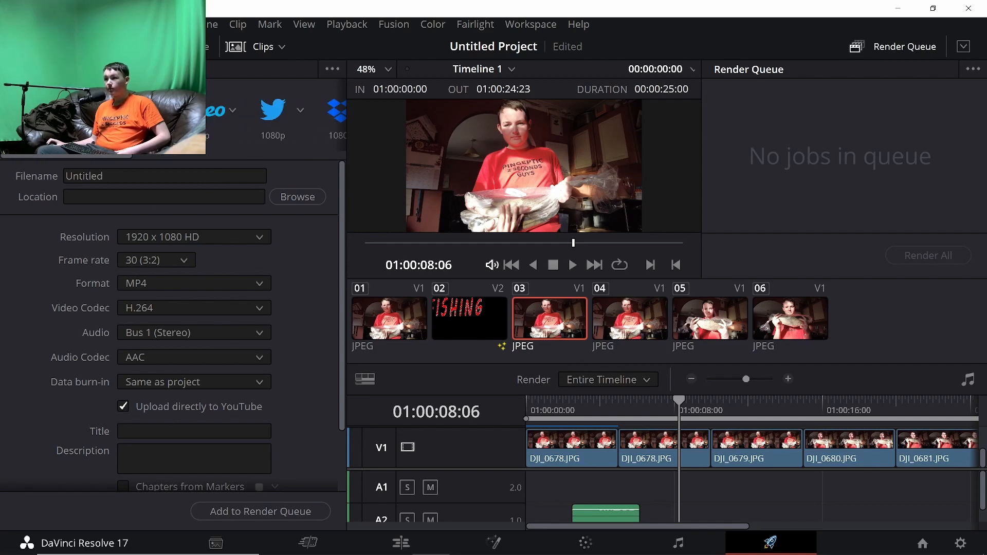
{"action": "left_click", "coordinate": [32, 114]}
{"action": "left_click", "coordinate": [98, 114]}
{"action": "left_click", "coordinate": [56, 110]}
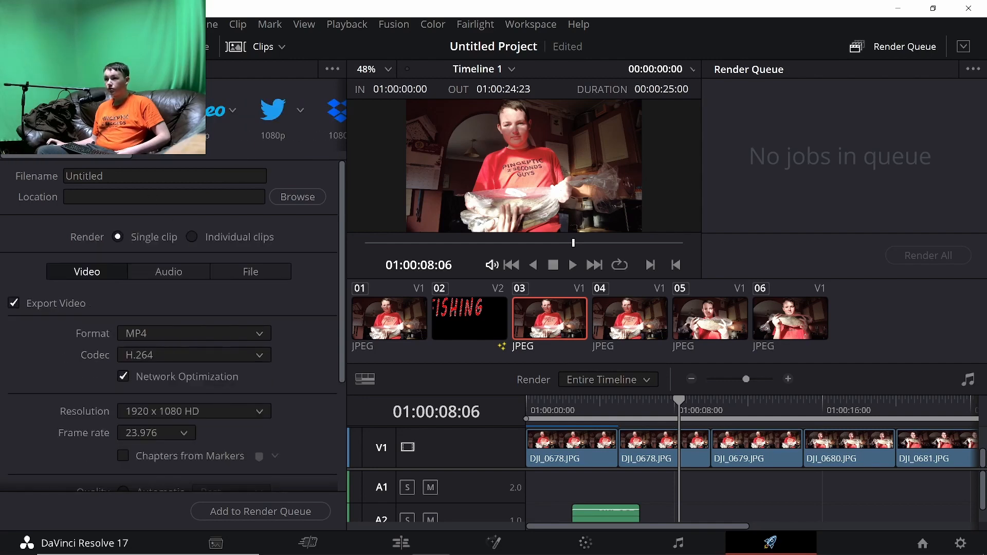
{"action": "left_click", "coordinate": [131, 110]}
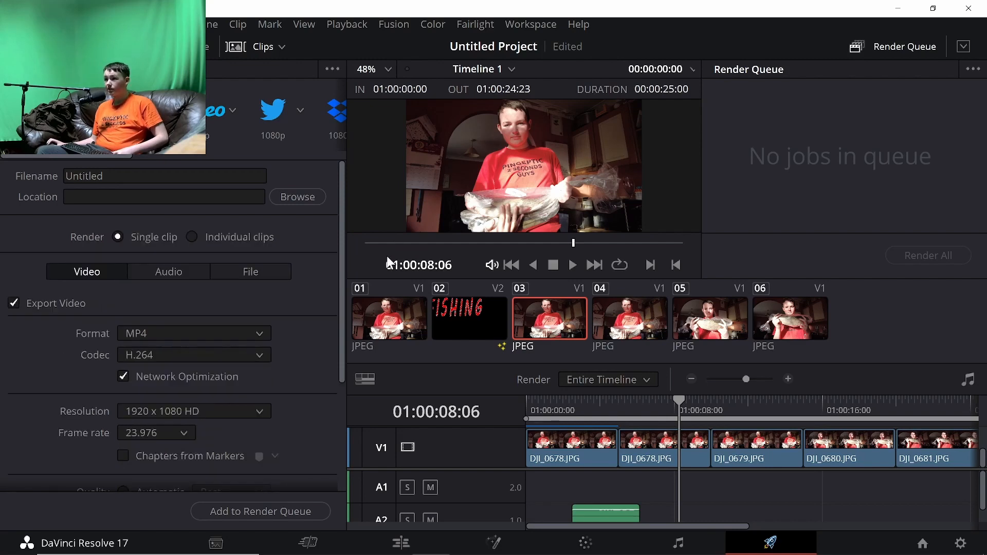
Step: Leave the Deliver page and return to the timeline on the Edit page
{"action": "left_click", "coordinate": [327, 546]}
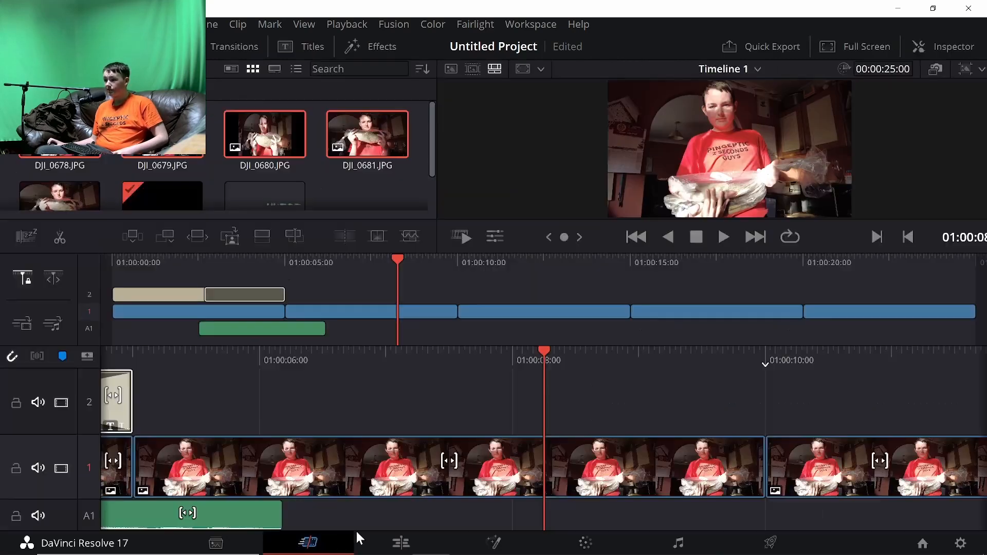
{"action": "left_click", "coordinate": [381, 530]}
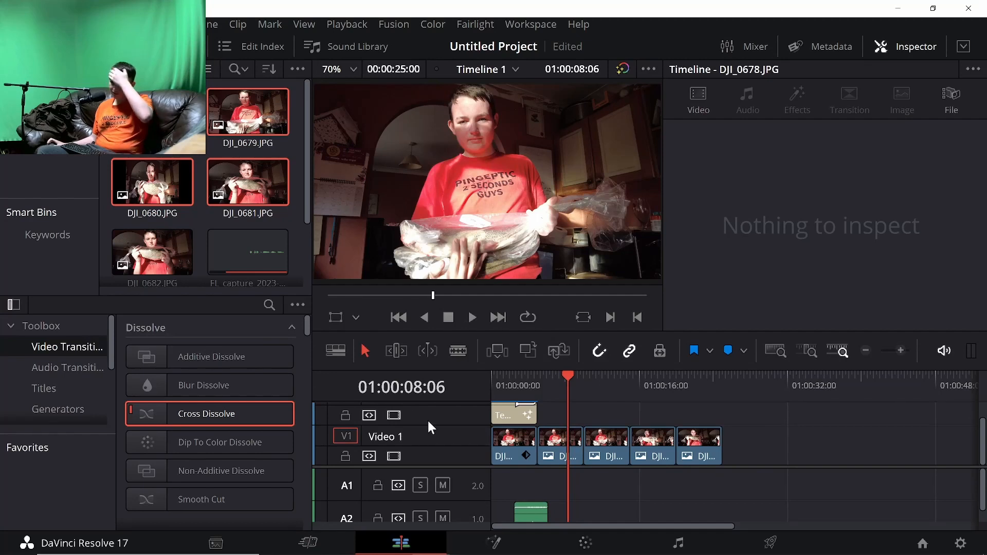